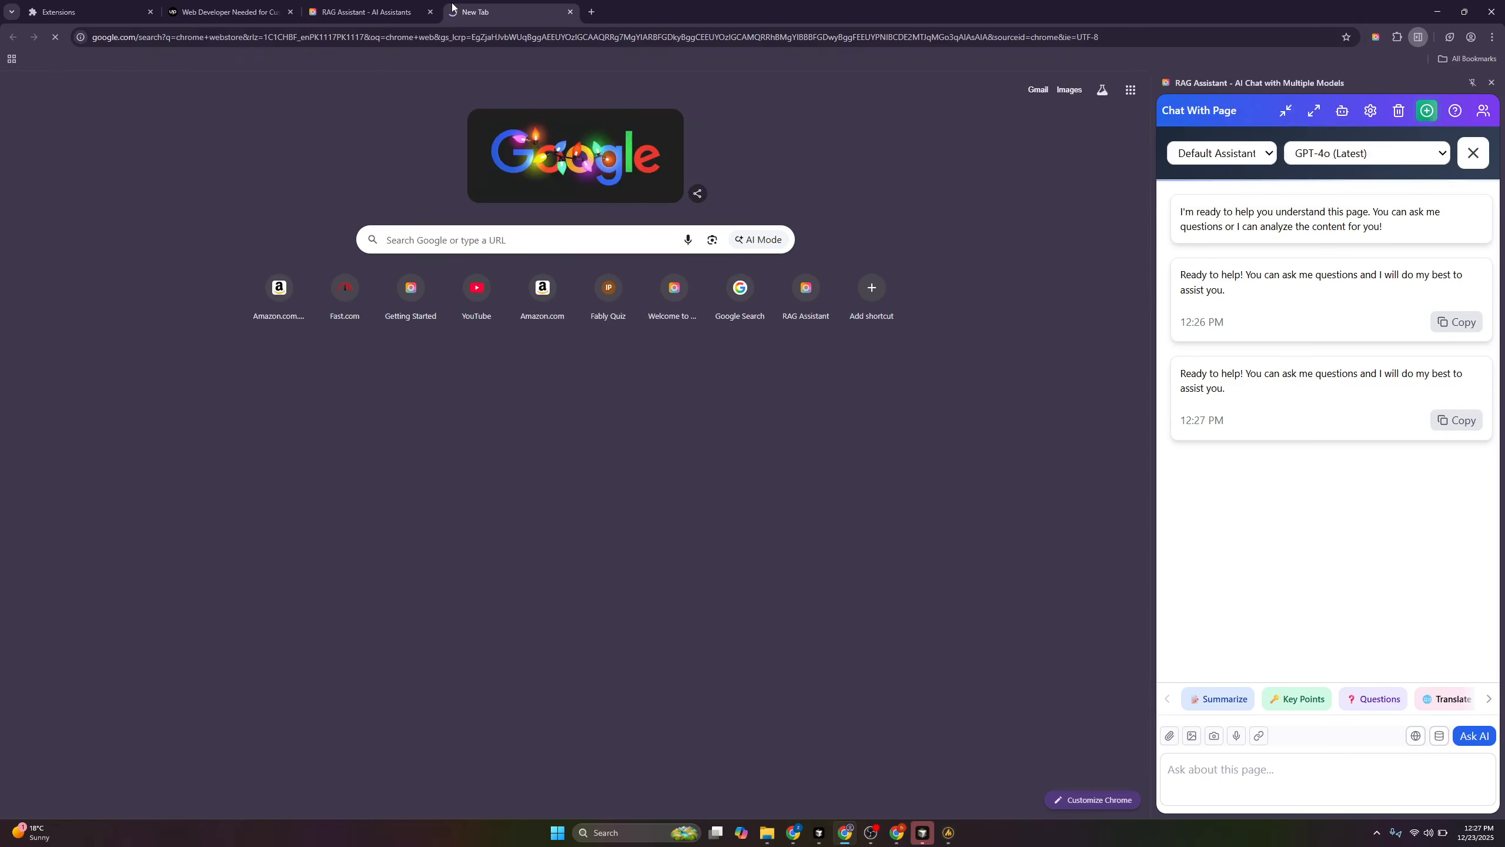
Search the Chrome Web Store for "rag" and view the listing for RAG Assistant - AI Chat with Multiple Models
{"action": "left_click", "coordinate": [171, 220]}
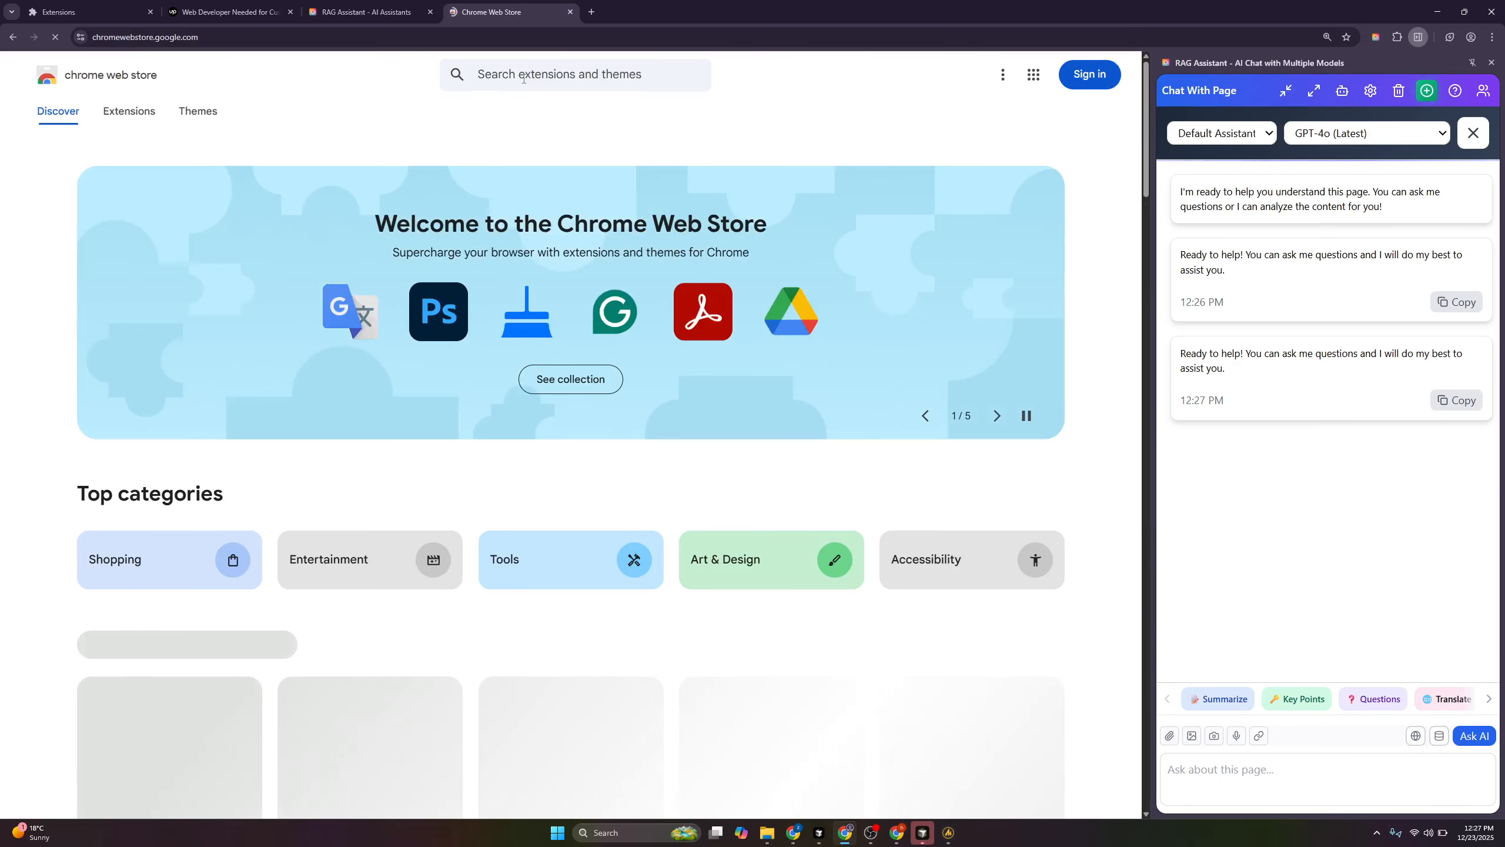
{"action": "left_click", "coordinate": [524, 78]}
{"action": "type", "text": "rag"}
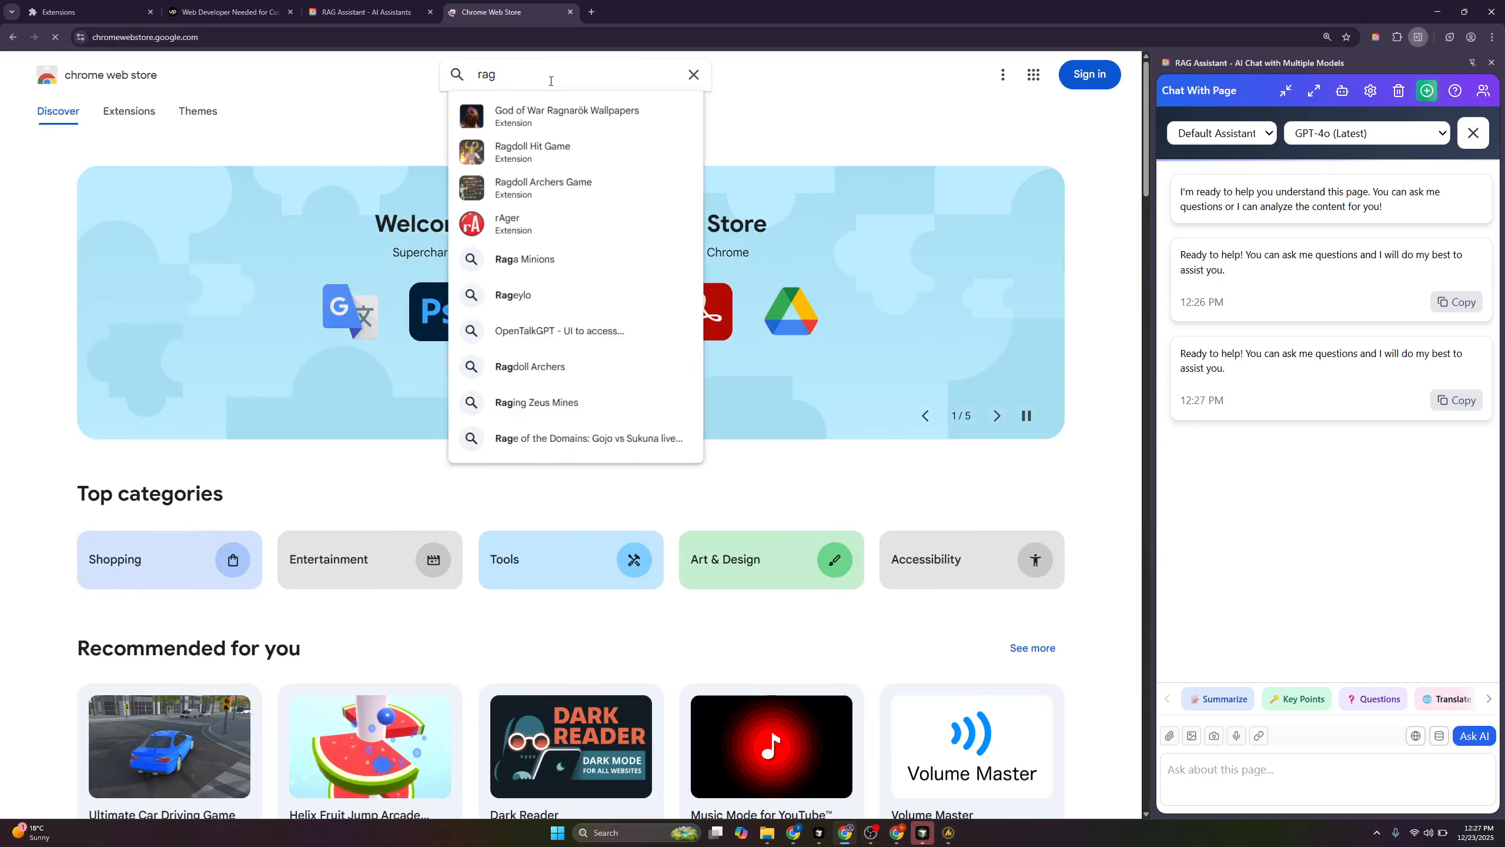
{"action": "key", "text": "Return"}
{"action": "scroll", "coordinate": [596, 441], "scroll_direction": "down", "scroll_amount": 10}
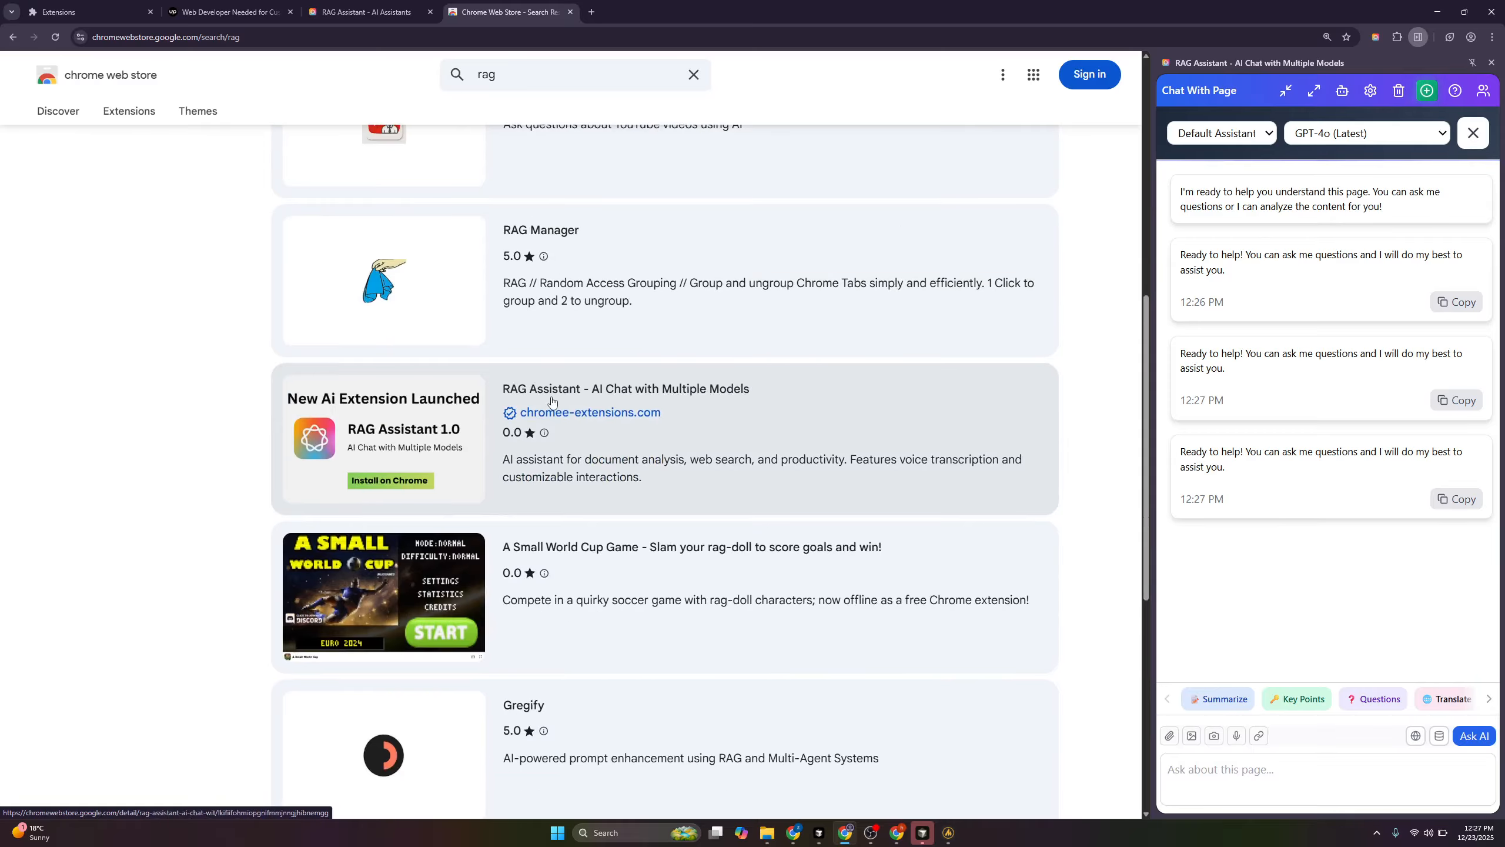
{"action": "left_click", "coordinate": [552, 401]}
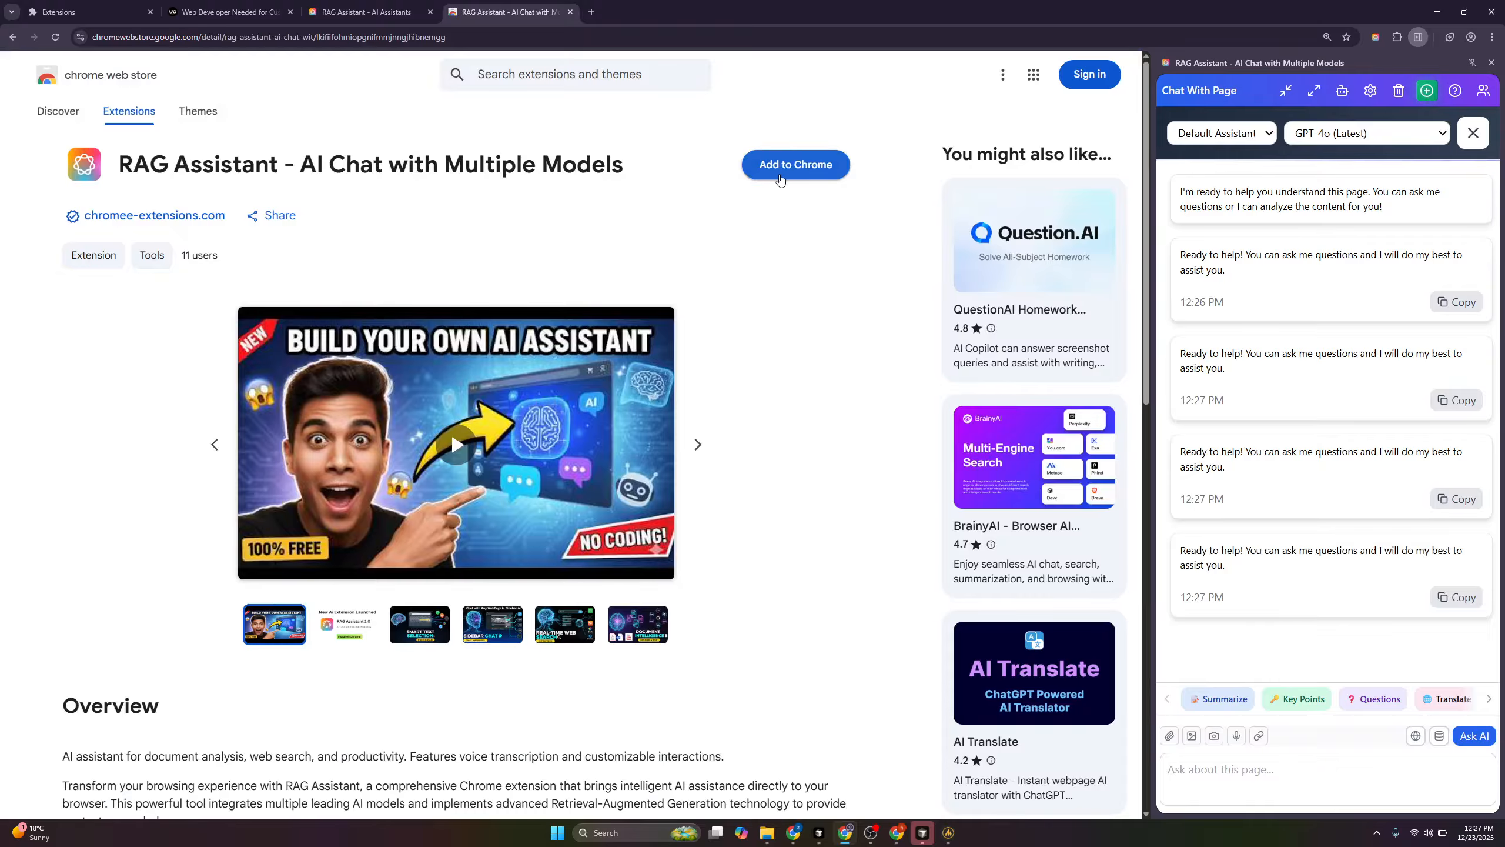
{"action": "left_click", "coordinate": [571, 12]}
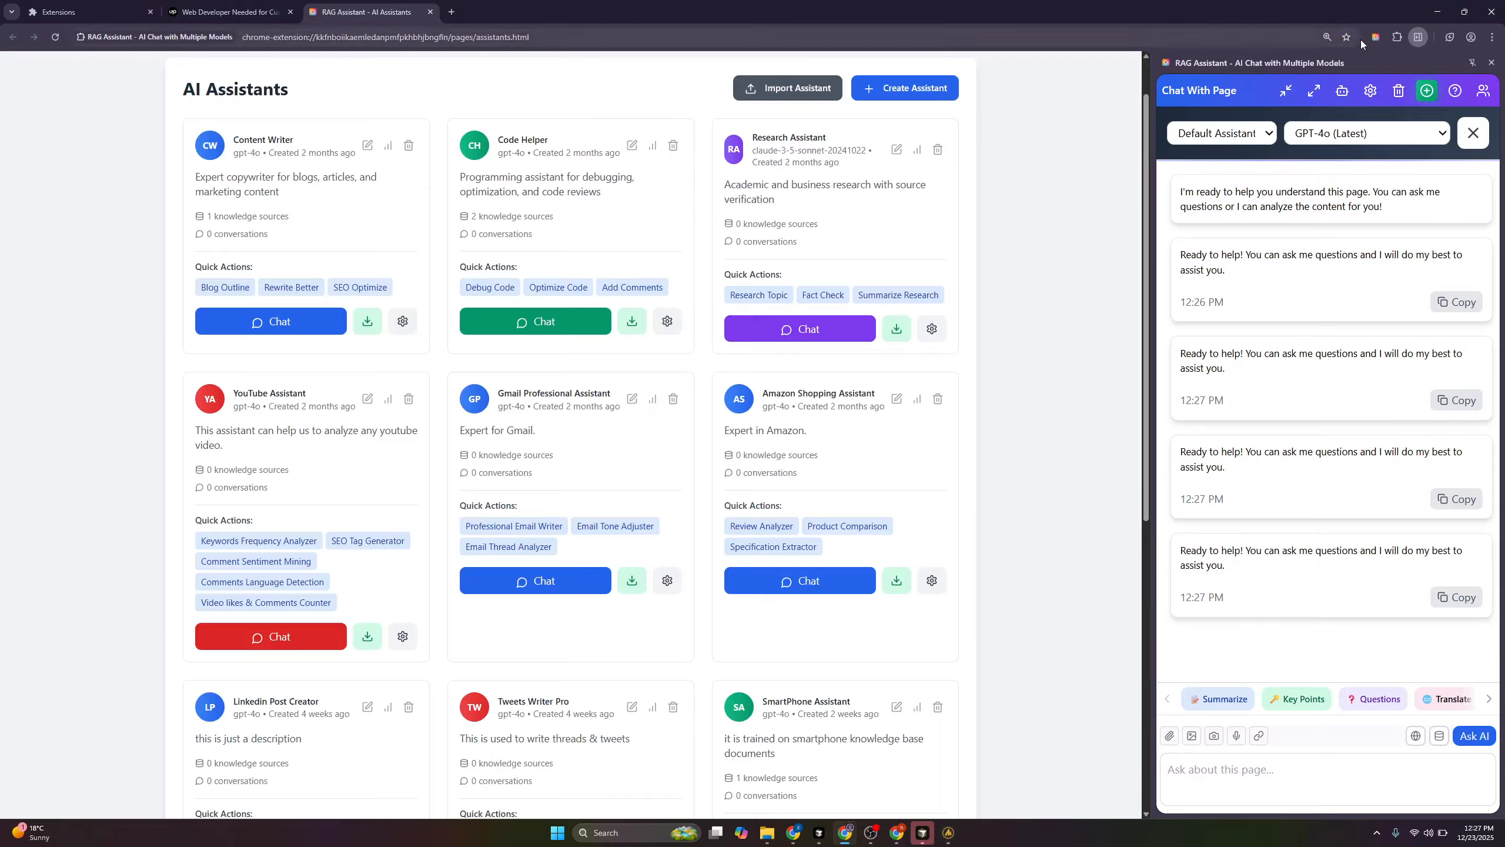
Close and reopen the RAG Assistant side panel, and expand its header with the tool controls
{"action": "left_click", "coordinate": [1377, 38]}
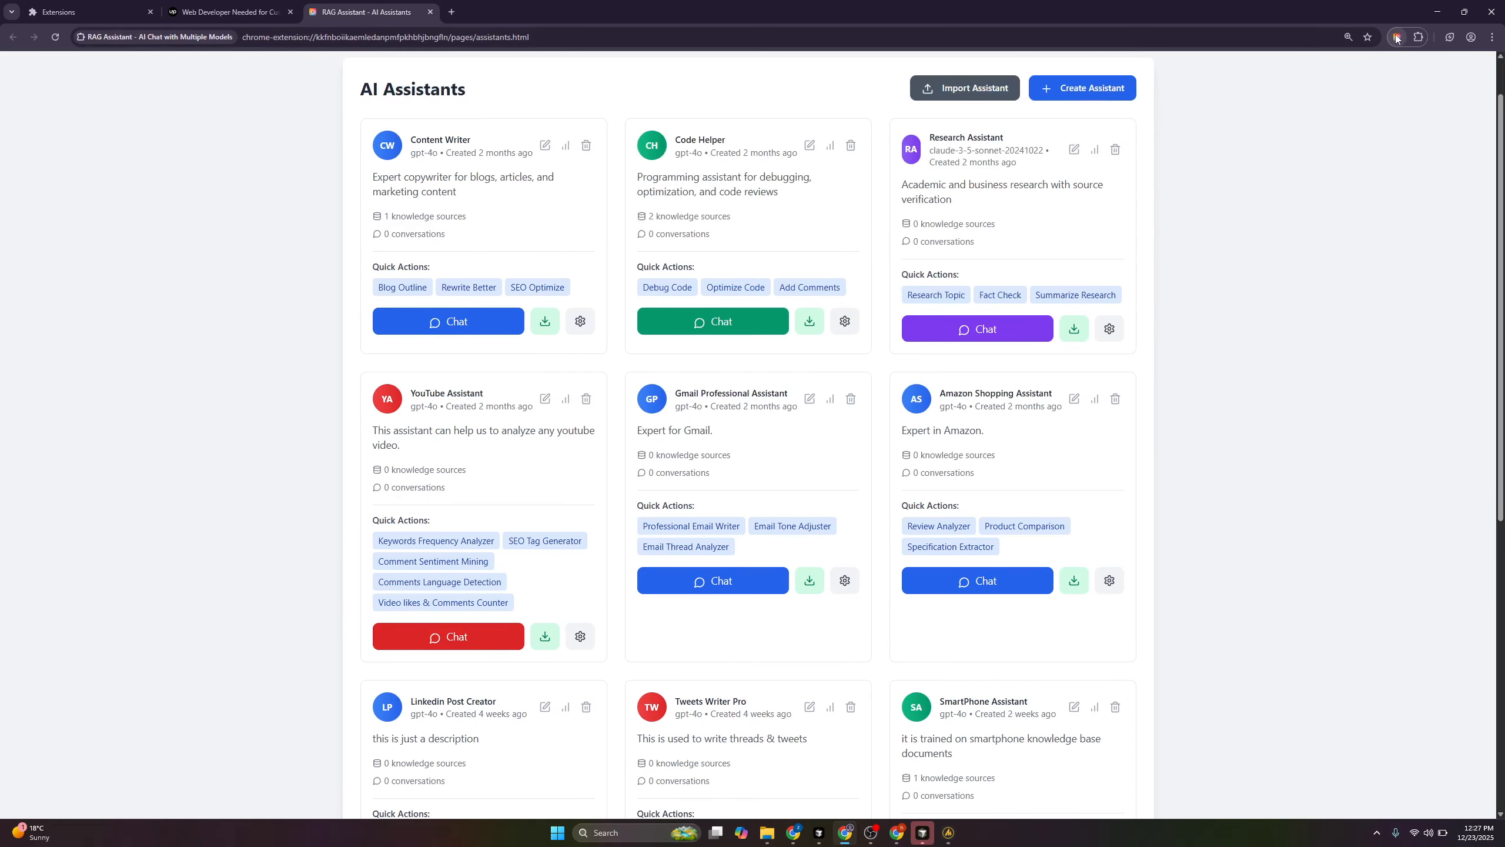
{"action": "left_click", "coordinate": [1397, 38]}
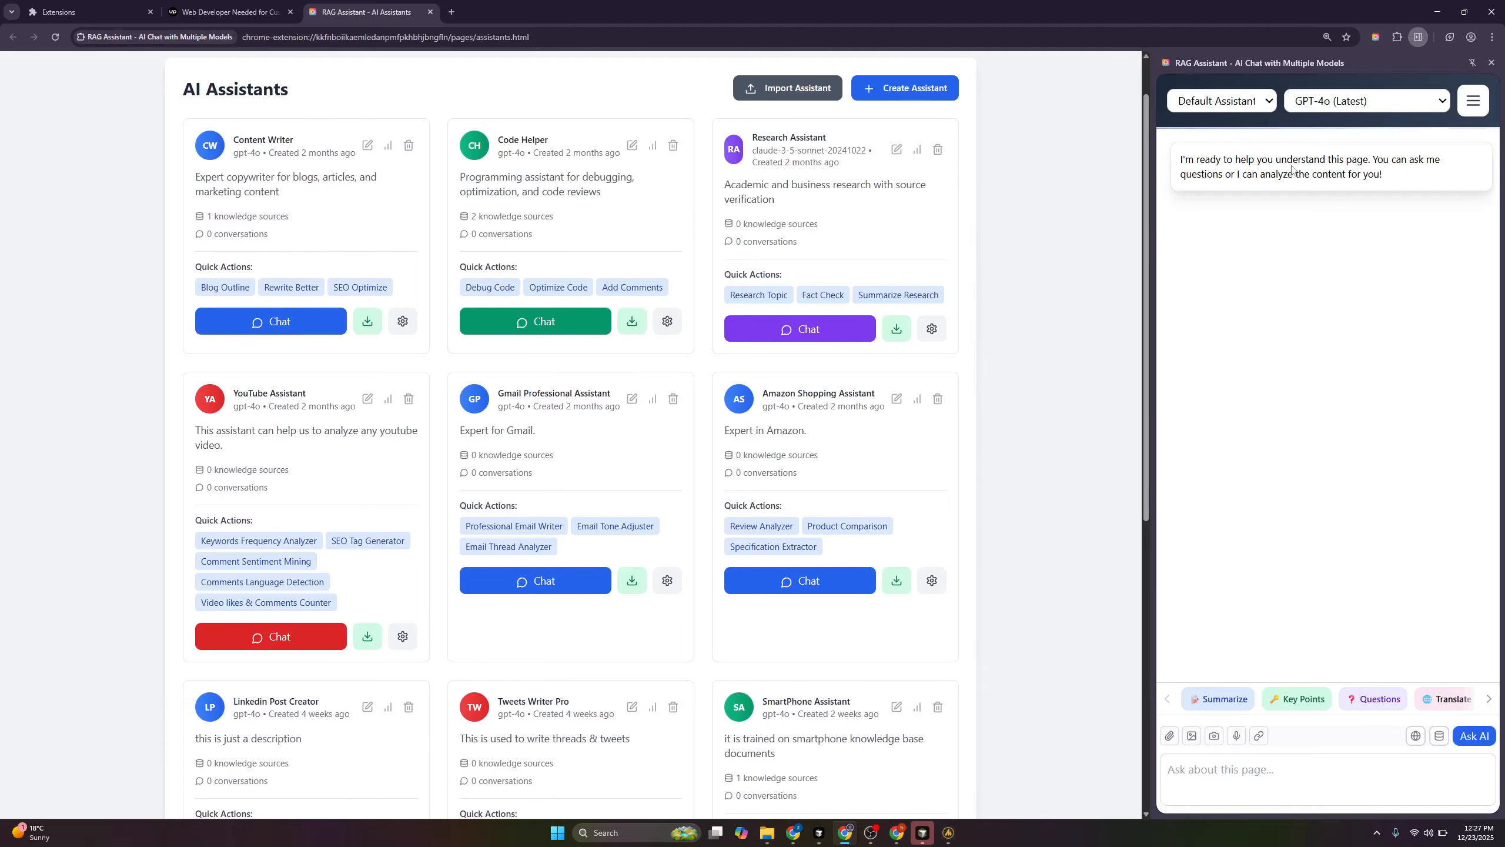
{"action": "left_click", "coordinate": [1475, 104]}
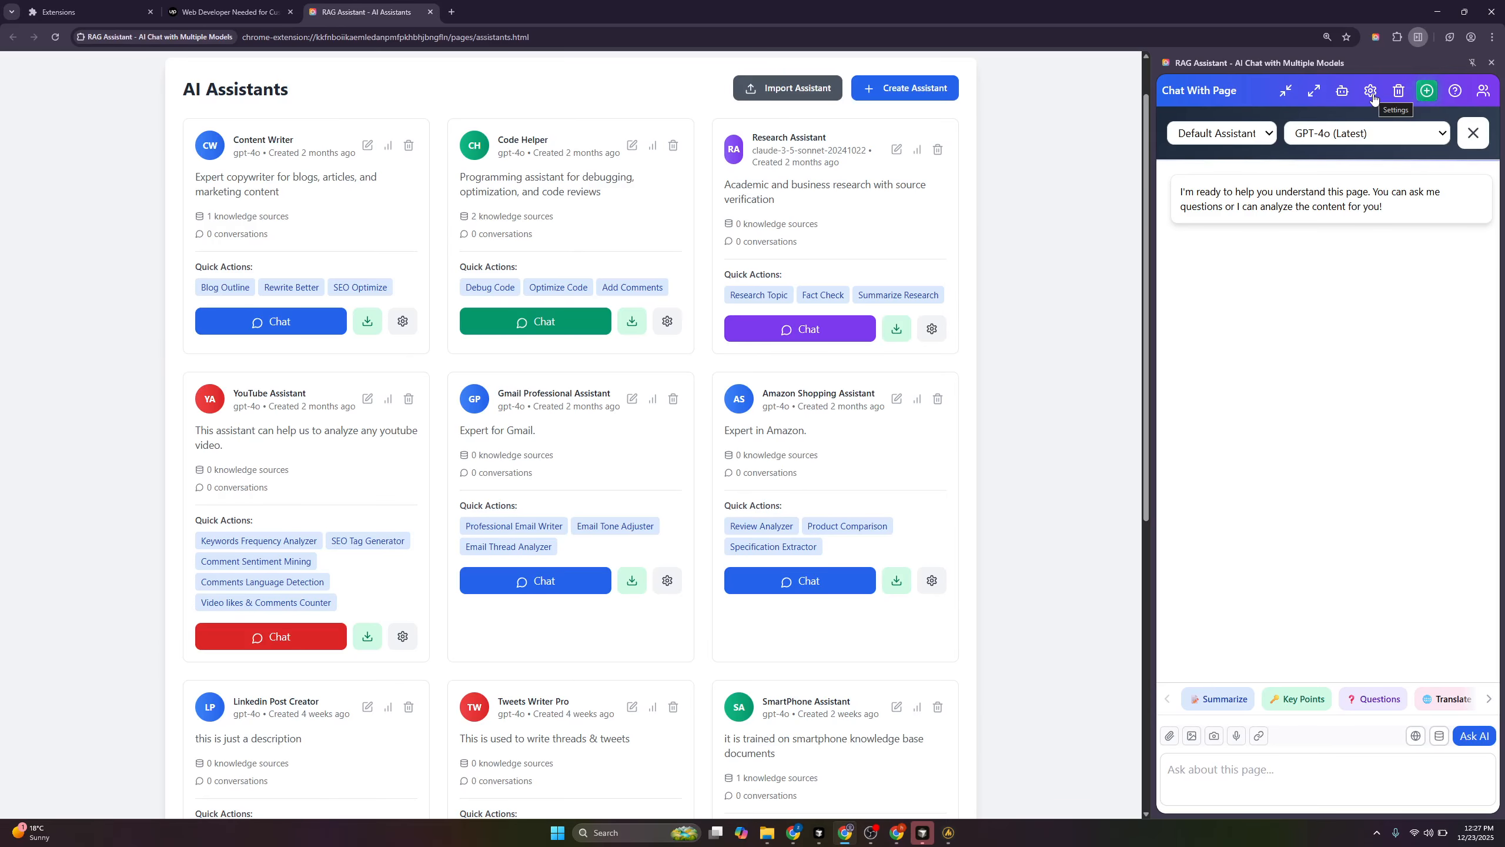
Open the RAG Assistant settings and examine the API key fields, especially the Google API key, and the save option
{"action": "left_click", "coordinate": [1372, 94]}
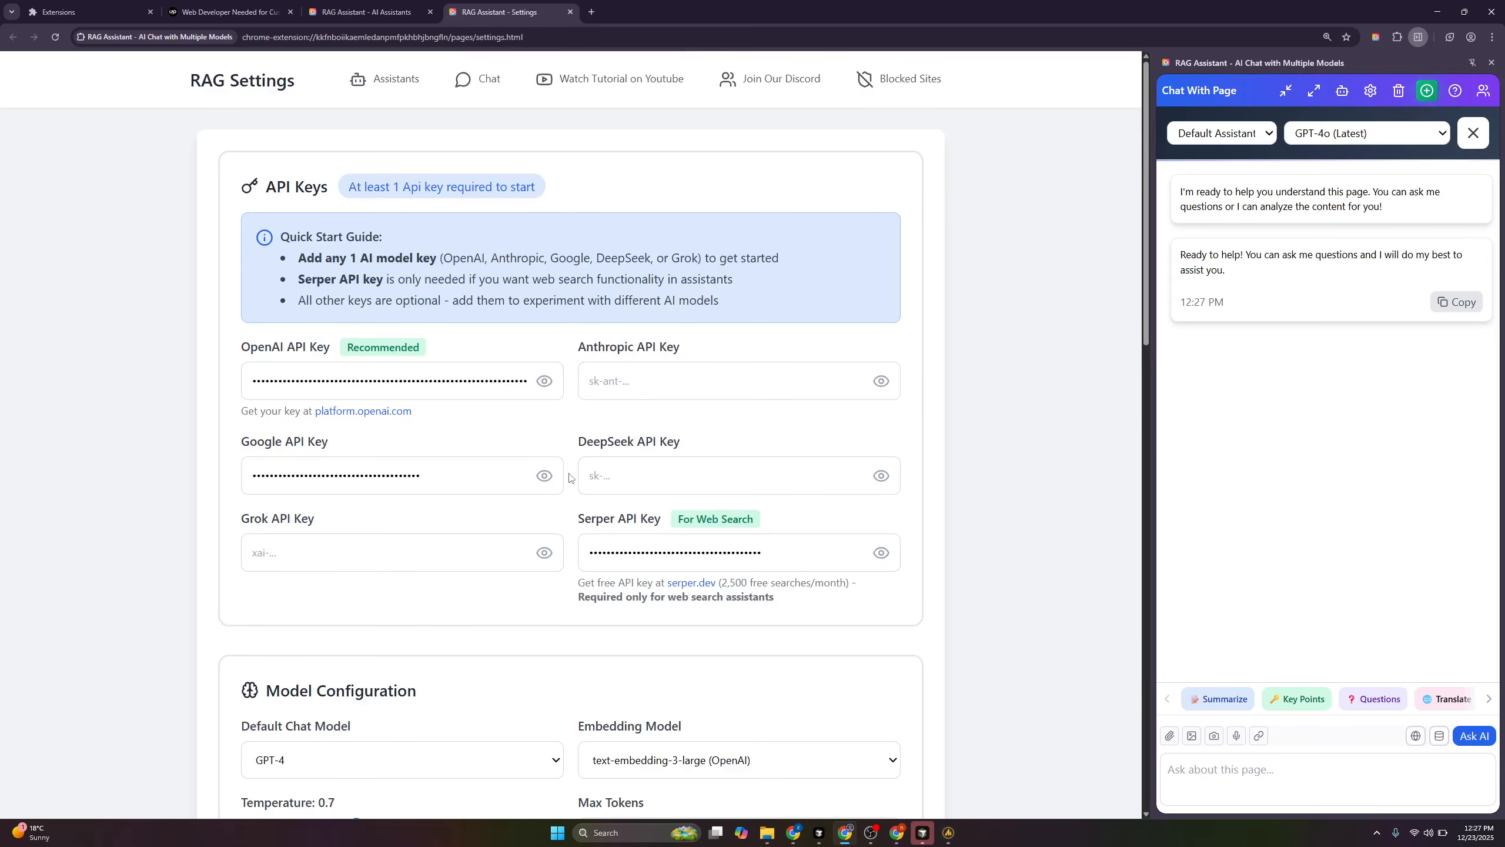
{"action": "left_click_drag", "start_coordinate": [419, 486], "coordinate": [251, 483]}
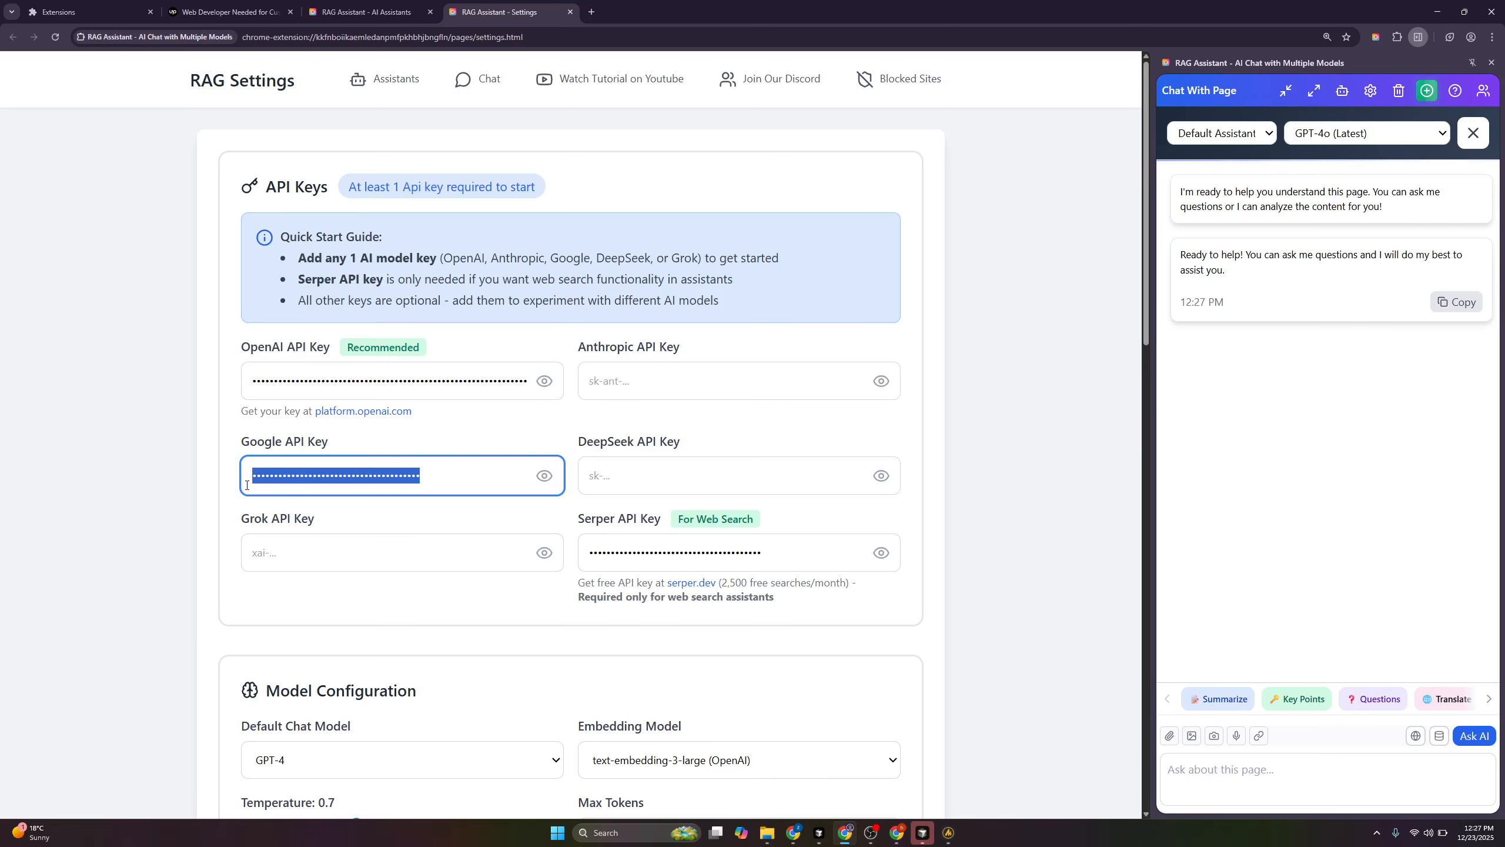
{"action": "left_click", "coordinate": [193, 484]}
{"action": "left_click_drag", "start_coordinate": [427, 478], "coordinate": [220, 480]}
{"action": "left_click", "coordinate": [210, 482]}
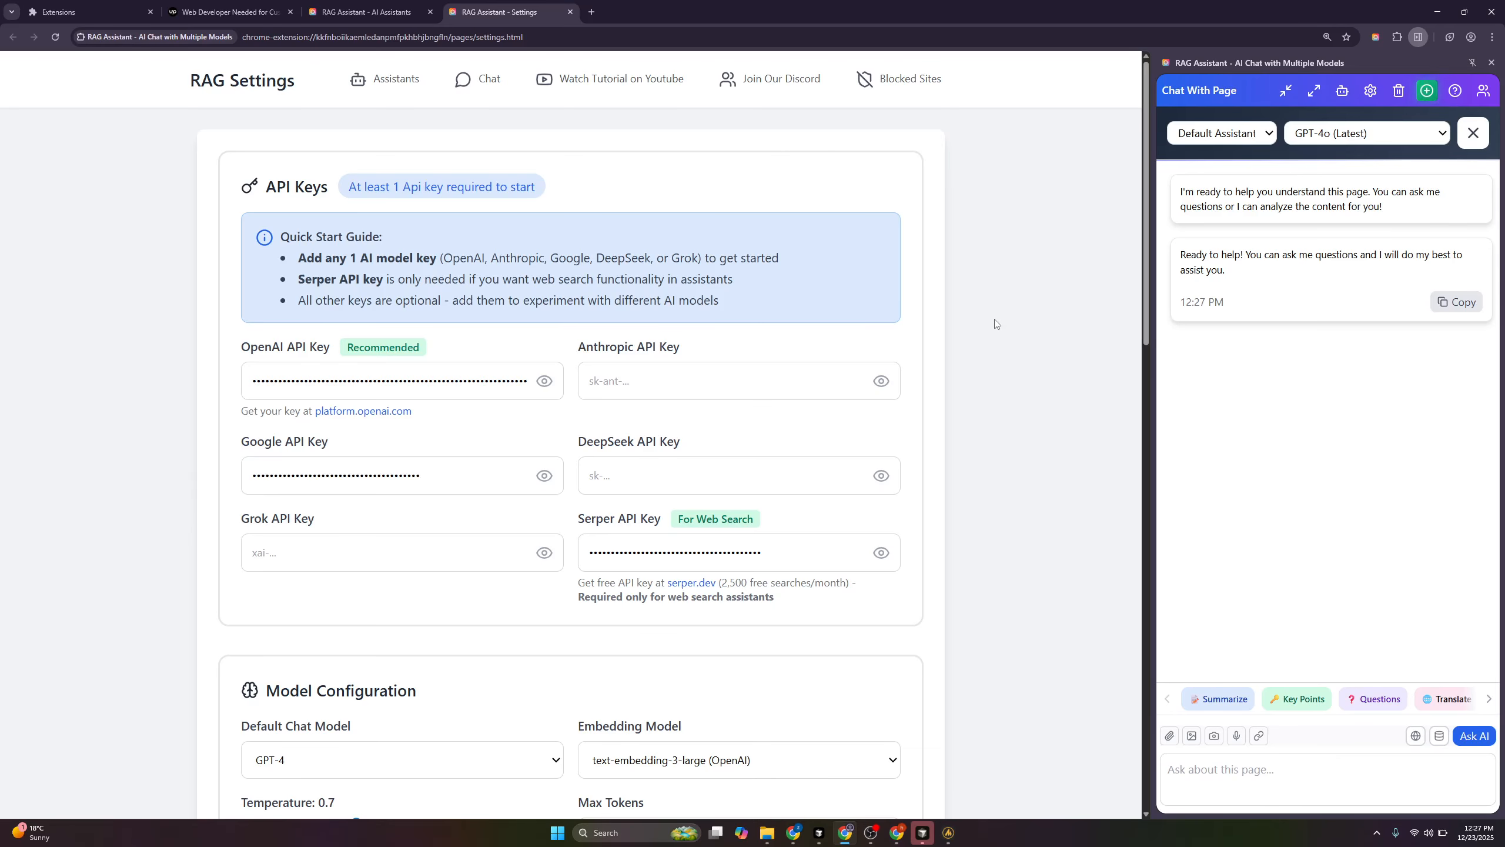
{"action": "scroll", "coordinate": [1012, 229], "scroll_direction": "down", "scroll_amount": 15}
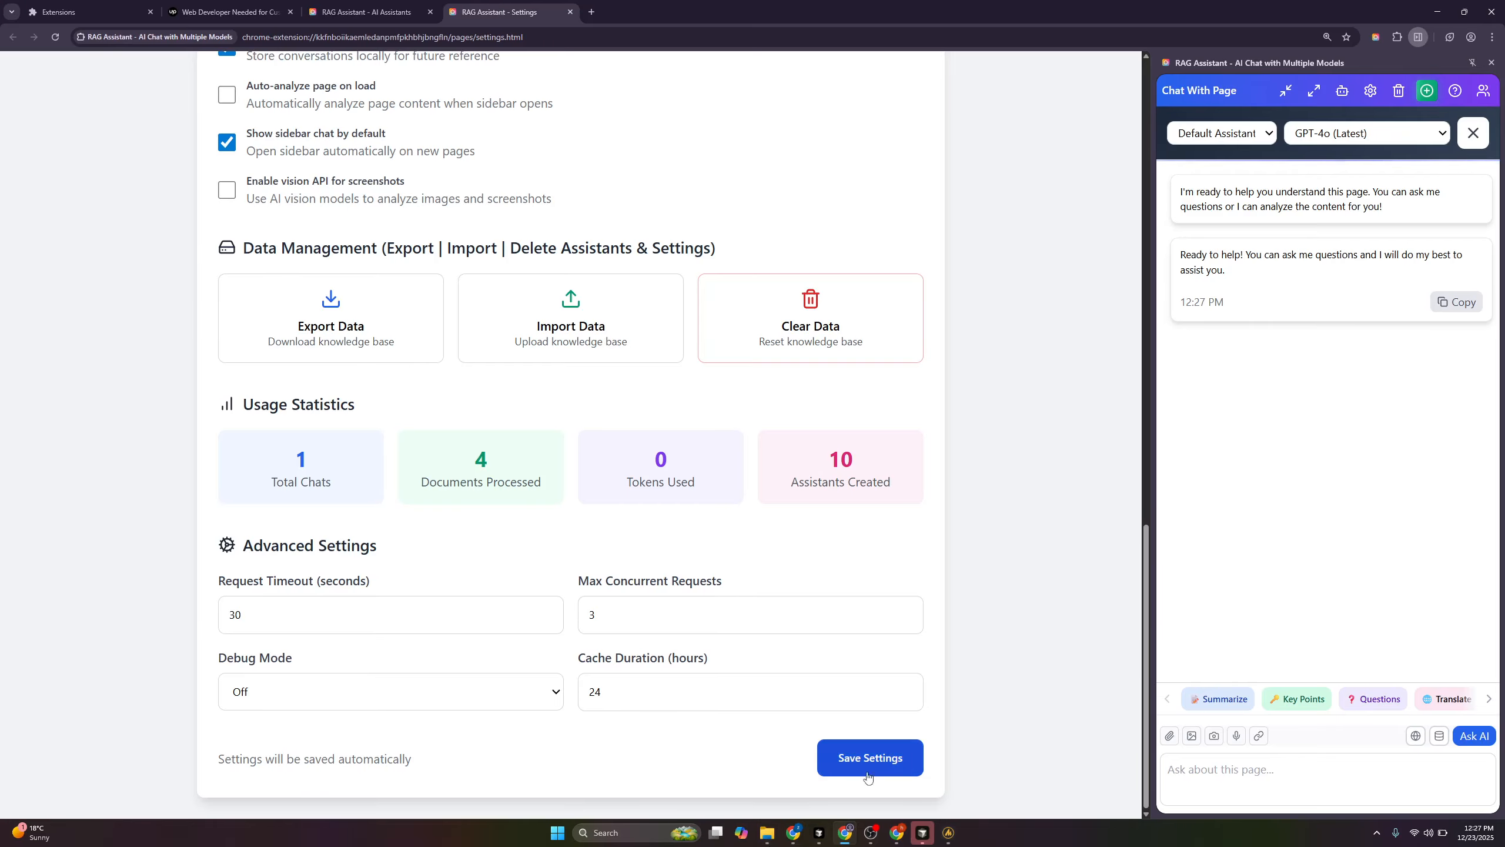
{"action": "scroll", "coordinate": [980, 586], "scroll_direction": "up", "scroll_amount": 15}
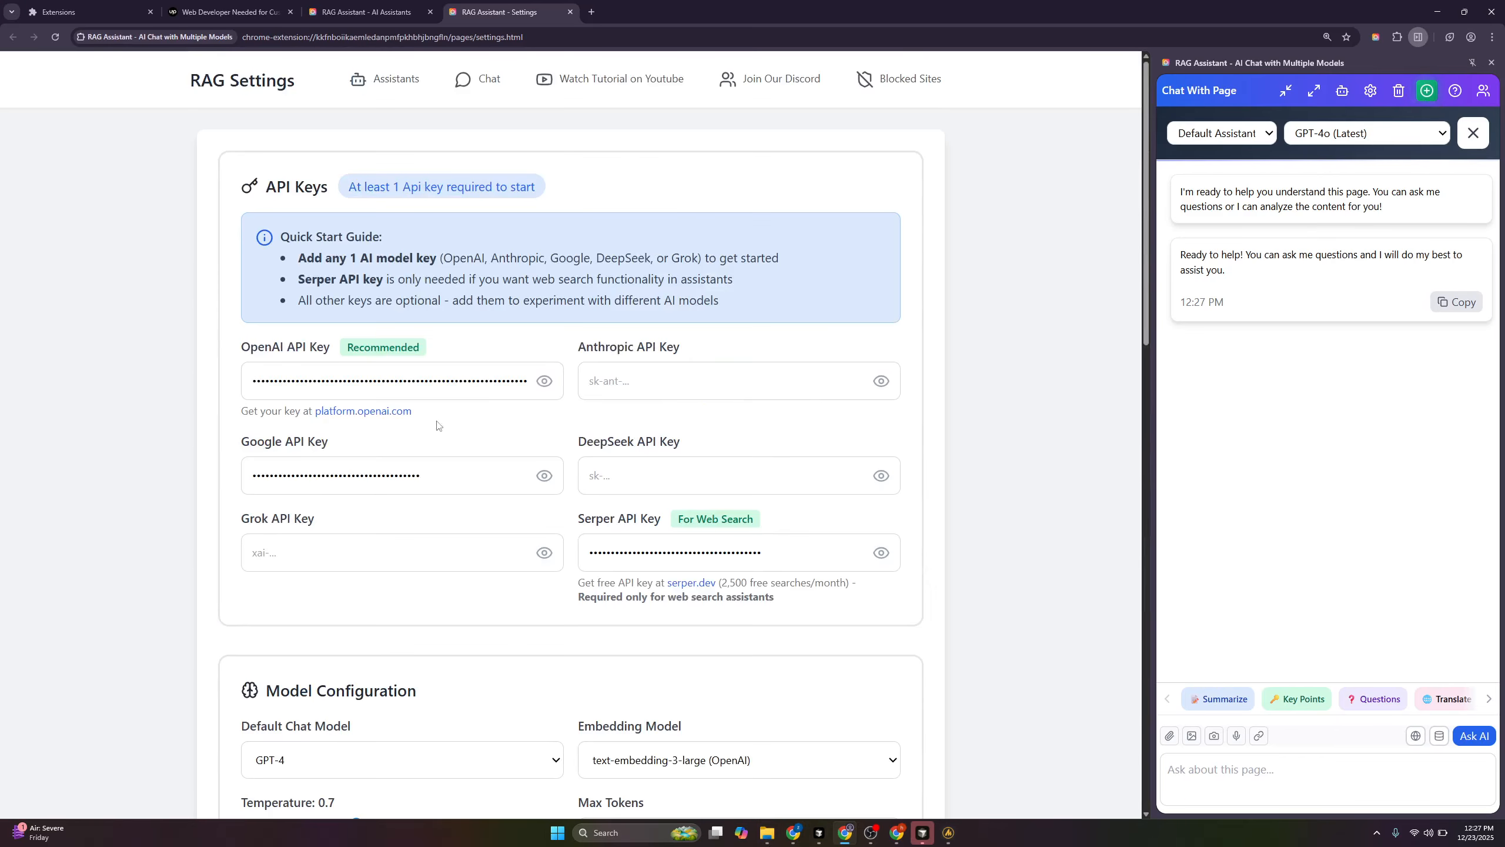
{"action": "left_click", "coordinate": [571, 11]}
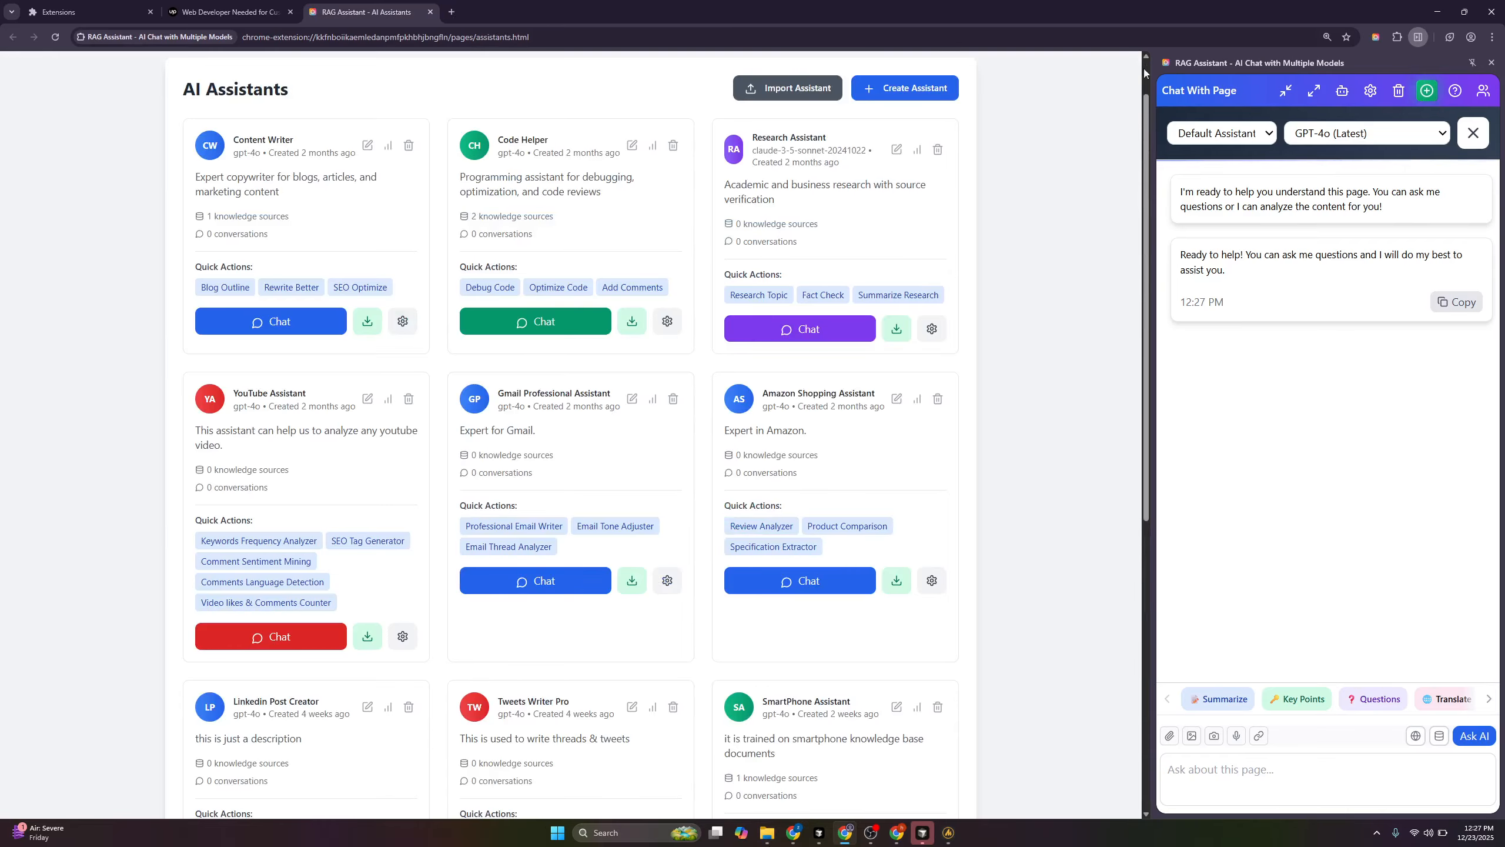
Return to the Upwork job posting and open the AI assistants page from the RAG Assistant side panel
{"action": "left_click", "coordinate": [431, 12]}
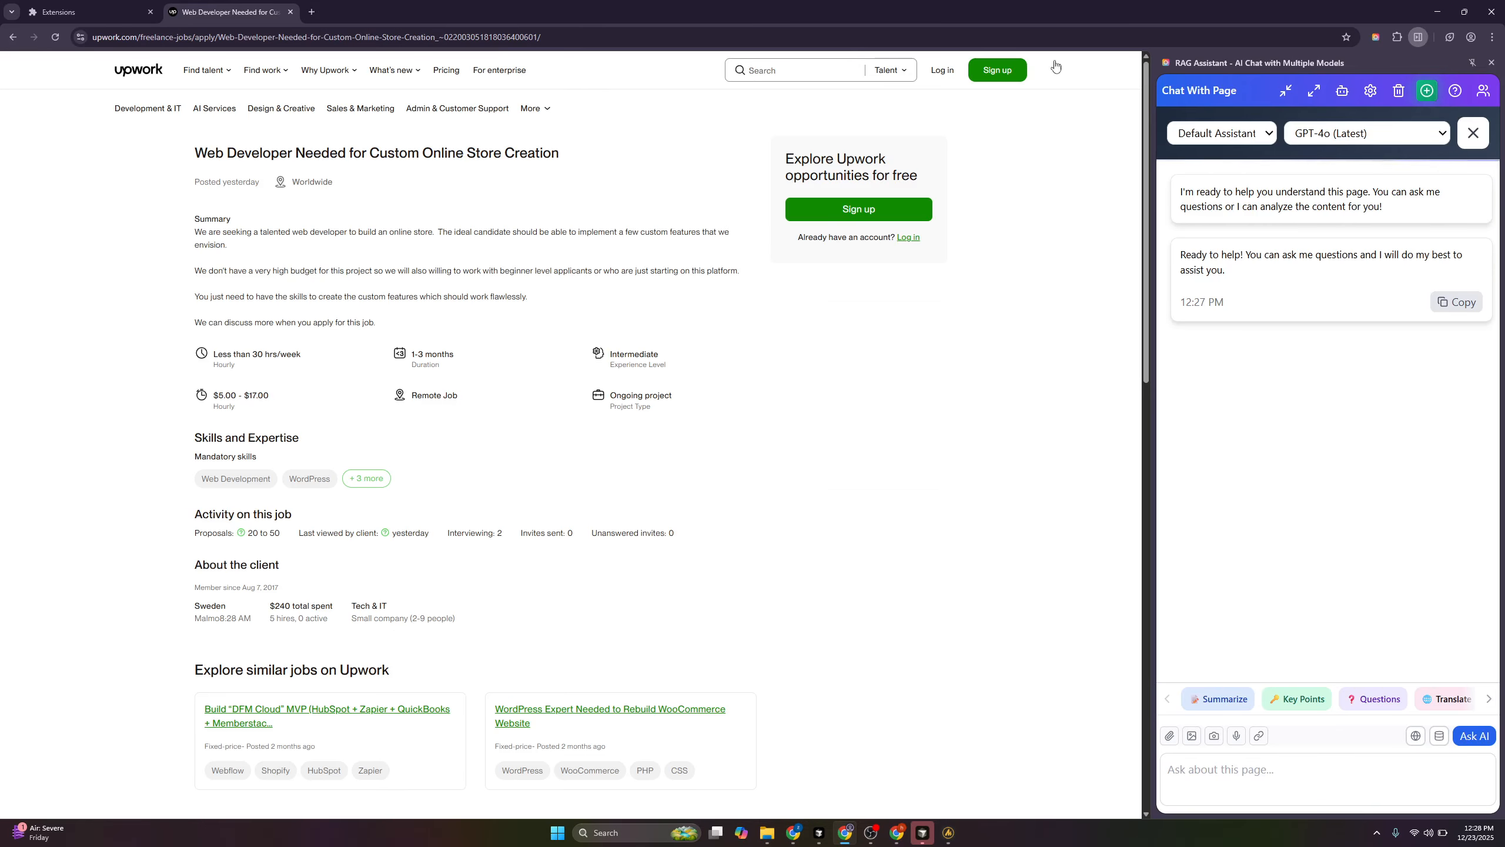
{"action": "left_click", "coordinate": [1474, 133]}
{"action": "left_click", "coordinate": [1482, 102]}
{"action": "left_click", "coordinate": [1343, 99]}
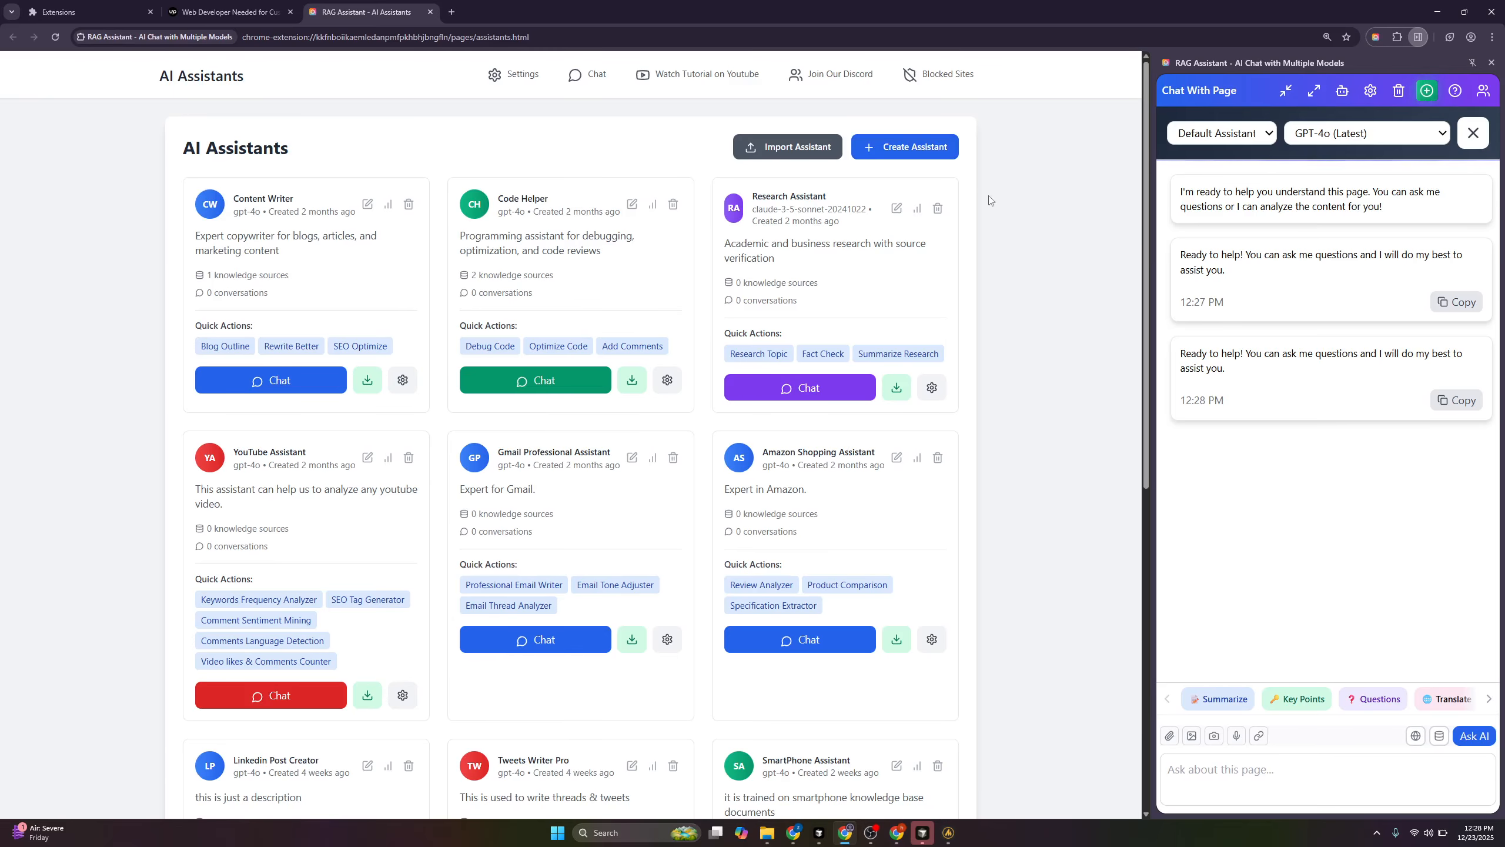
Look through the existing assistants and the chat models offered in the side panel
{"action": "scroll", "coordinate": [686, 477], "scroll_direction": "down", "scroll_amount": 7}
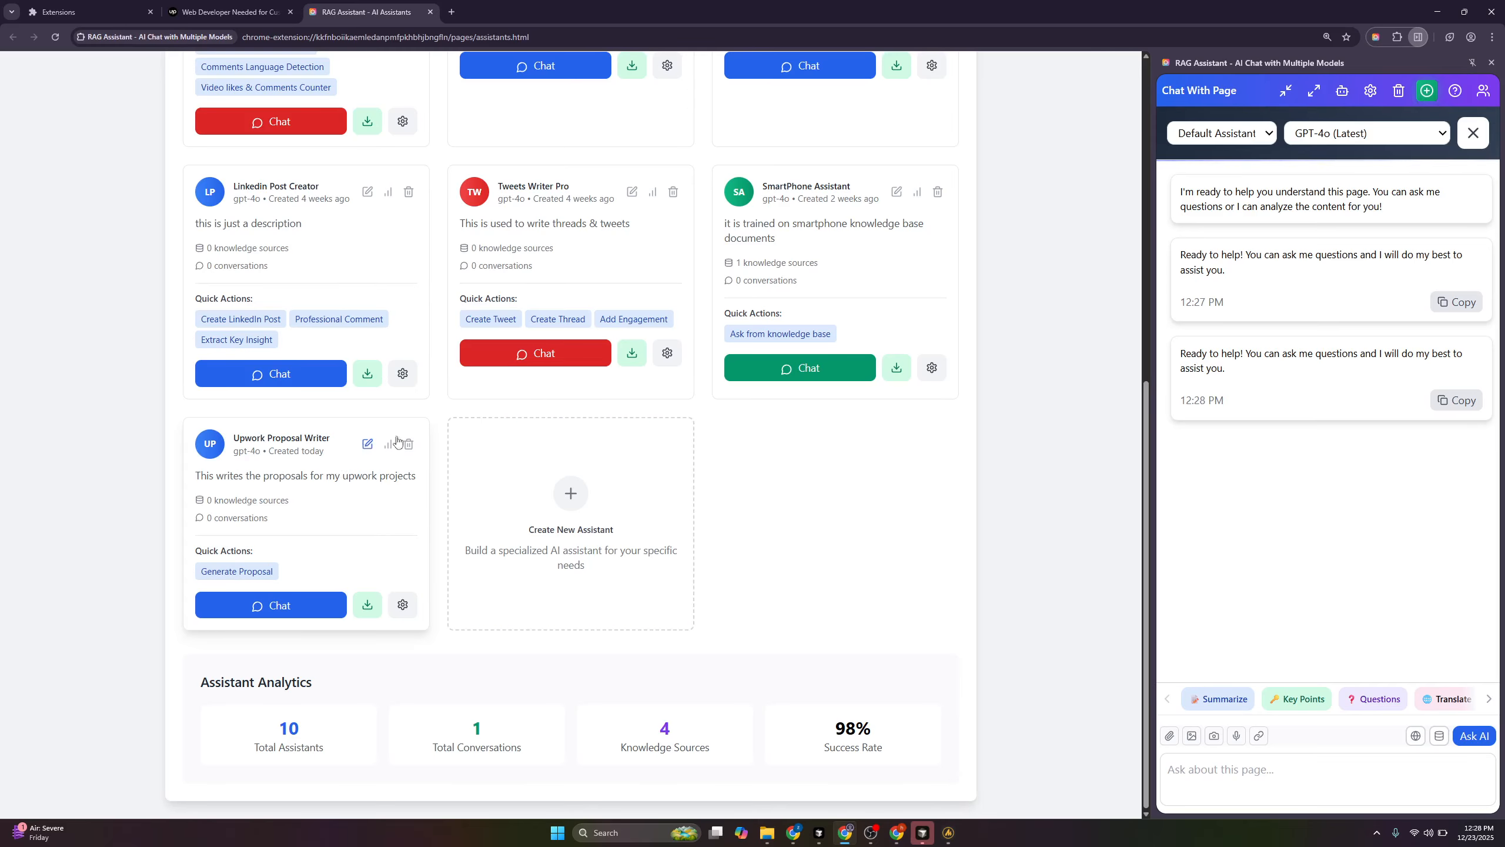
{"action": "left_click", "coordinate": [1353, 136]}
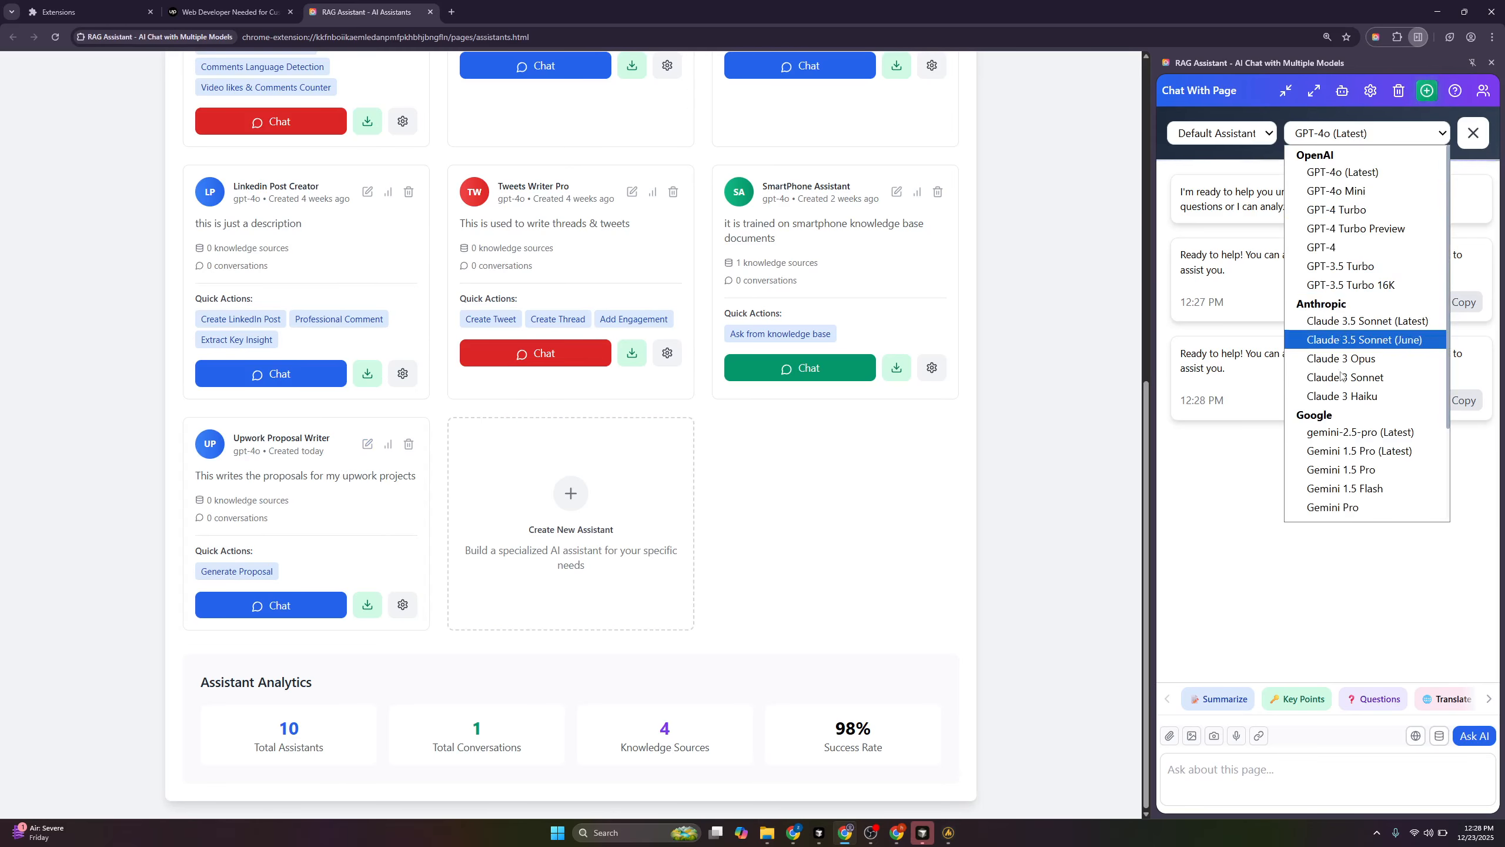
{"action": "left_click", "coordinate": [927, 480]}
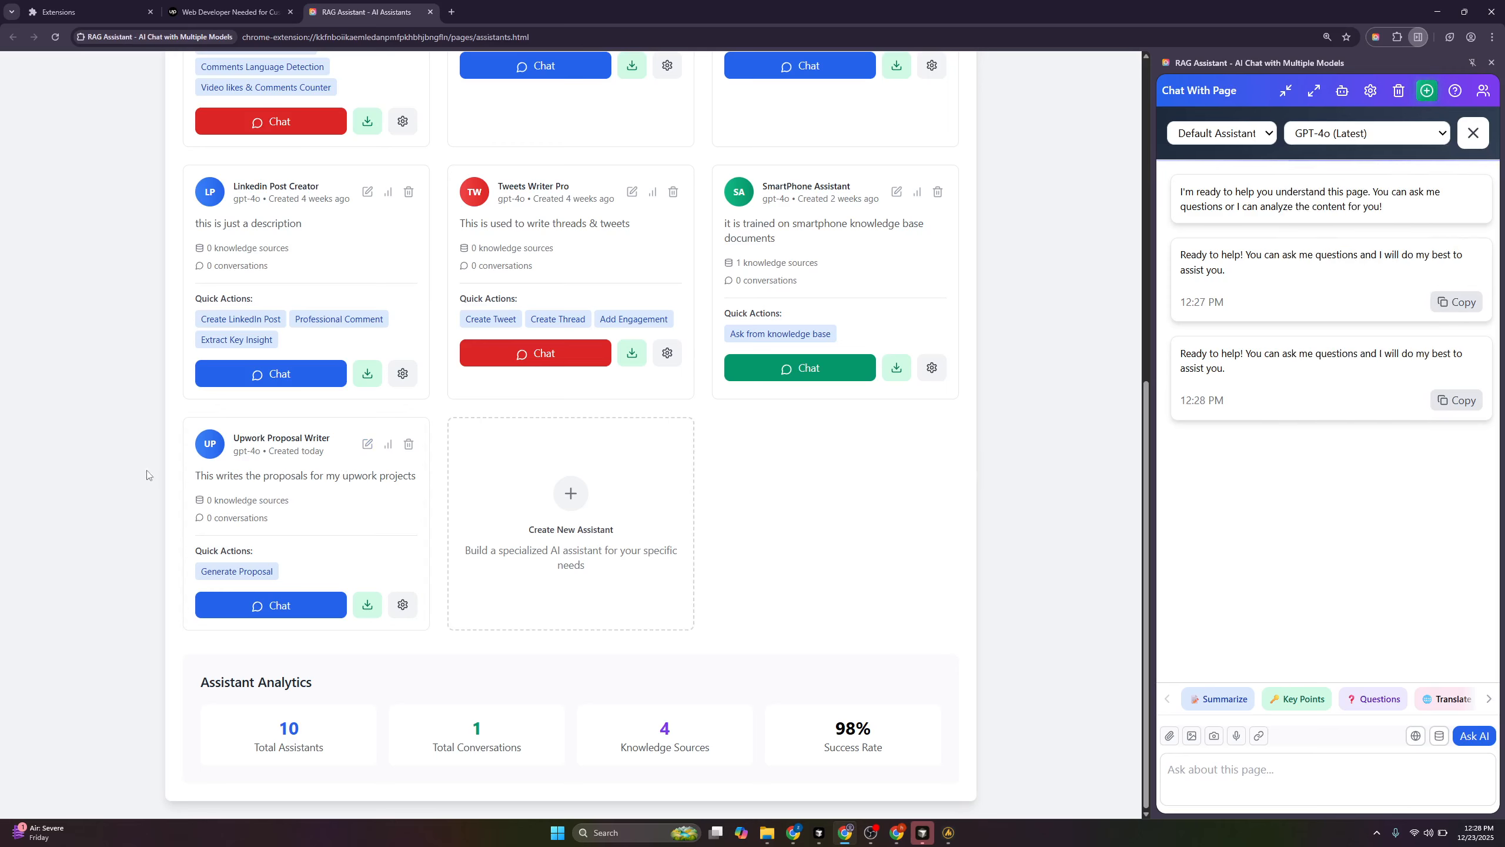
Open the Upwork Proposal Writer assistant for editing and review its full configuration
{"action": "left_click", "coordinate": [367, 445]}
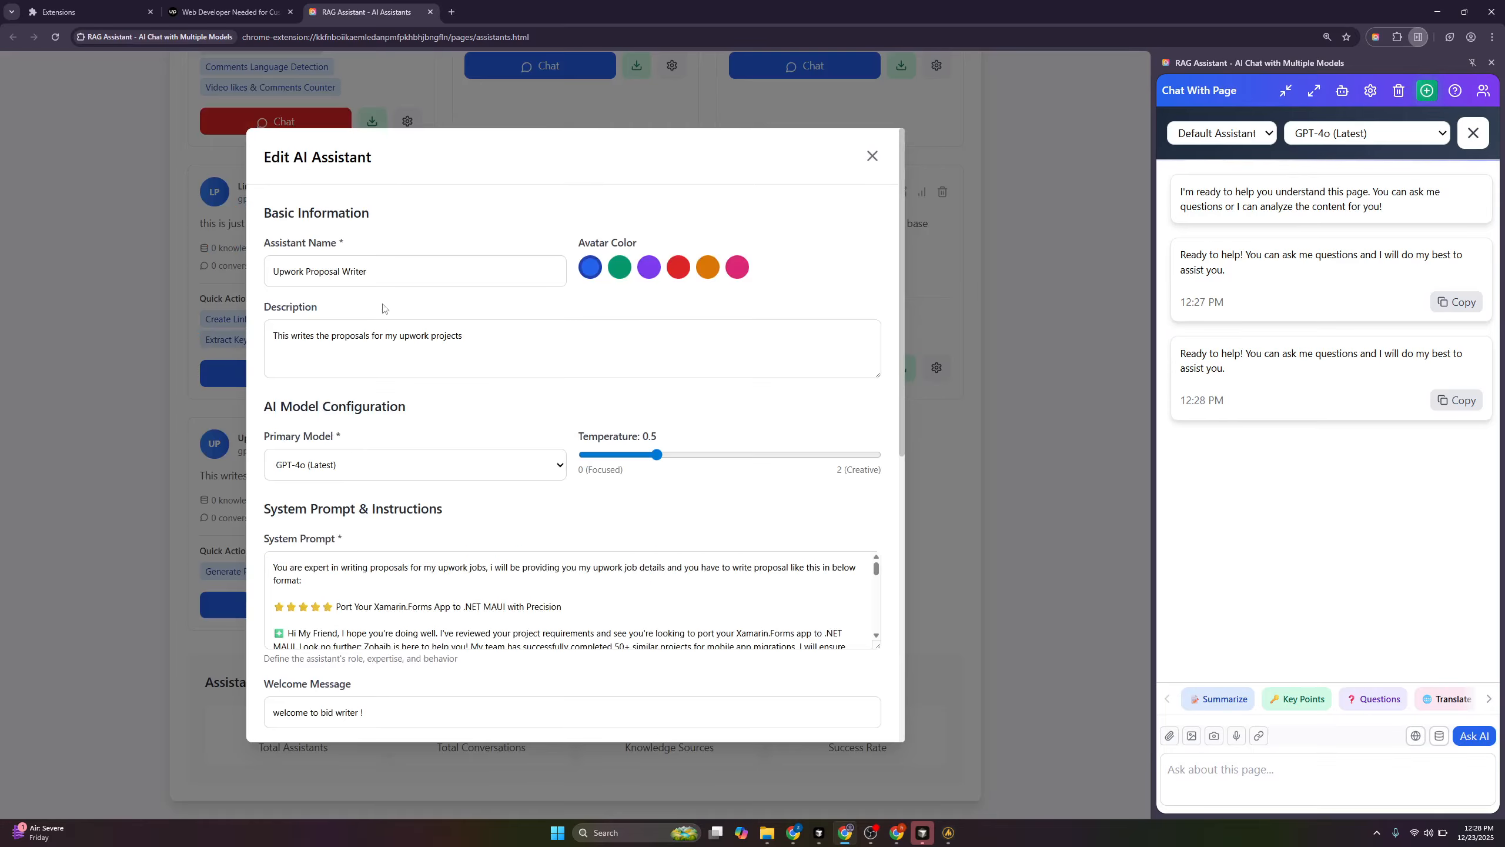
{"action": "scroll", "coordinate": [480, 336], "scroll_direction": "down", "scroll_amount": 9}
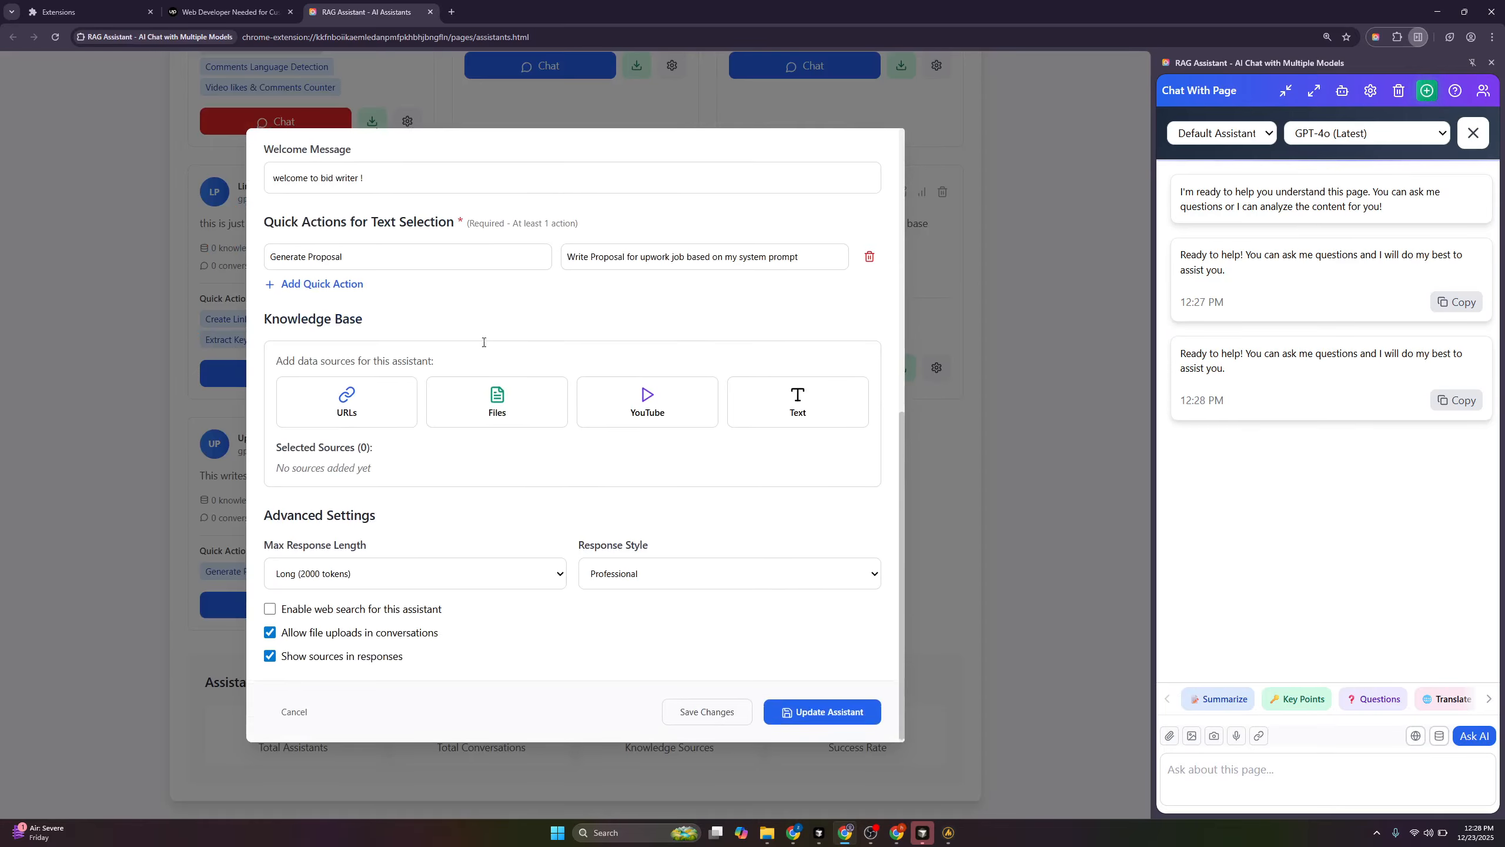
{"action": "scroll", "coordinate": [484, 346], "scroll_direction": "up", "scroll_amount": 6}
{"action": "scroll", "coordinate": [484, 345], "scroll_direction": "up", "scroll_amount": 3}
Try gemini-2.5-pro (Latest) as the Upwork Proposal Writer's primary model and close the editor without updating the assistant
{"action": "left_click", "coordinate": [374, 466]}
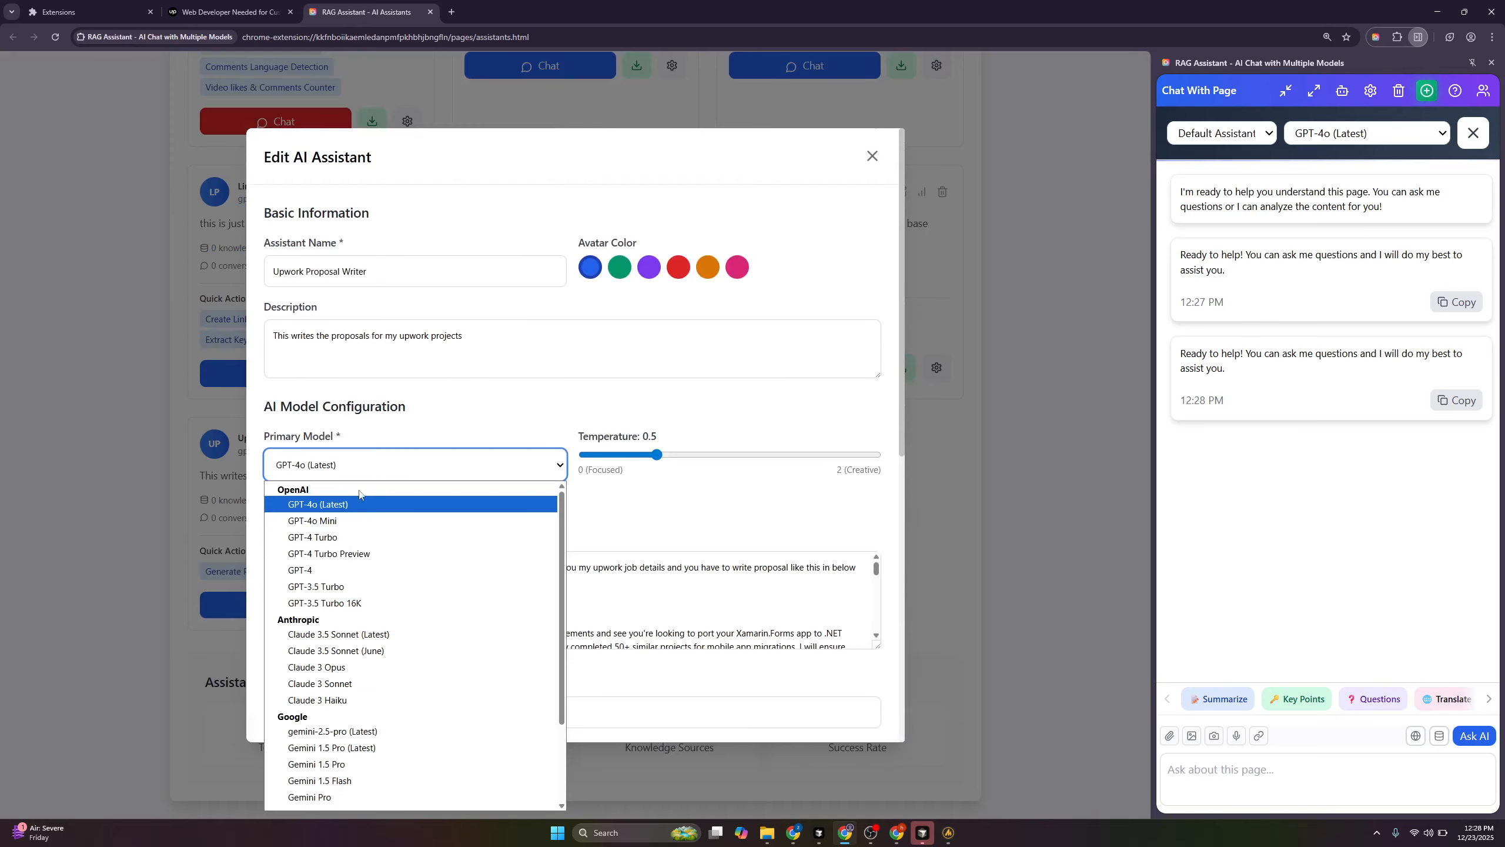
{"action": "left_click", "coordinate": [341, 731]}
{"action": "scroll", "coordinate": [681, 555], "scroll_direction": "down", "scroll_amount": 10}
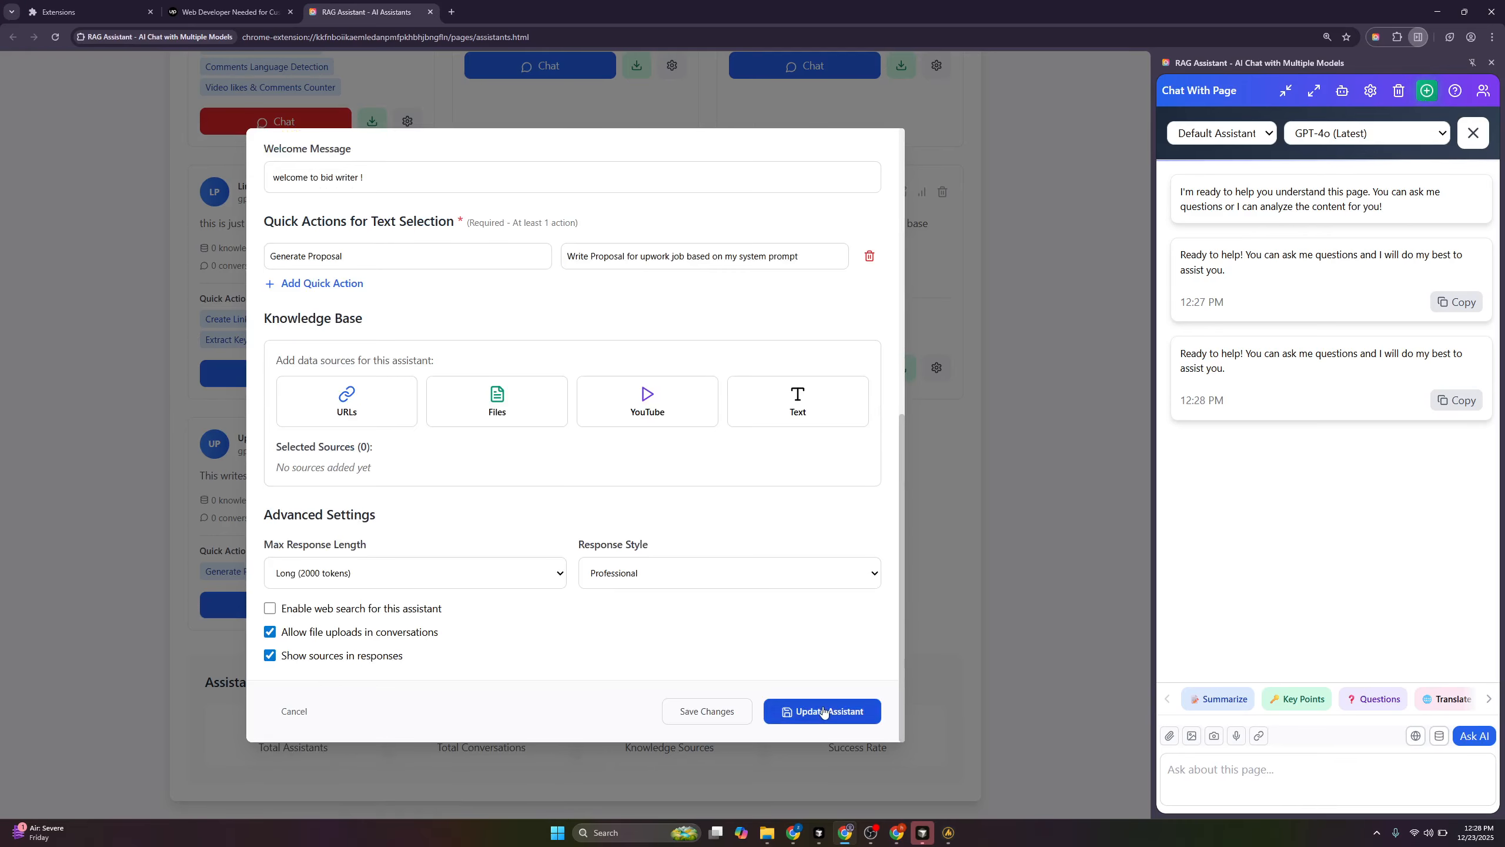
{"action": "scroll", "coordinate": [815, 541], "scroll_direction": "up", "scroll_amount": 10}
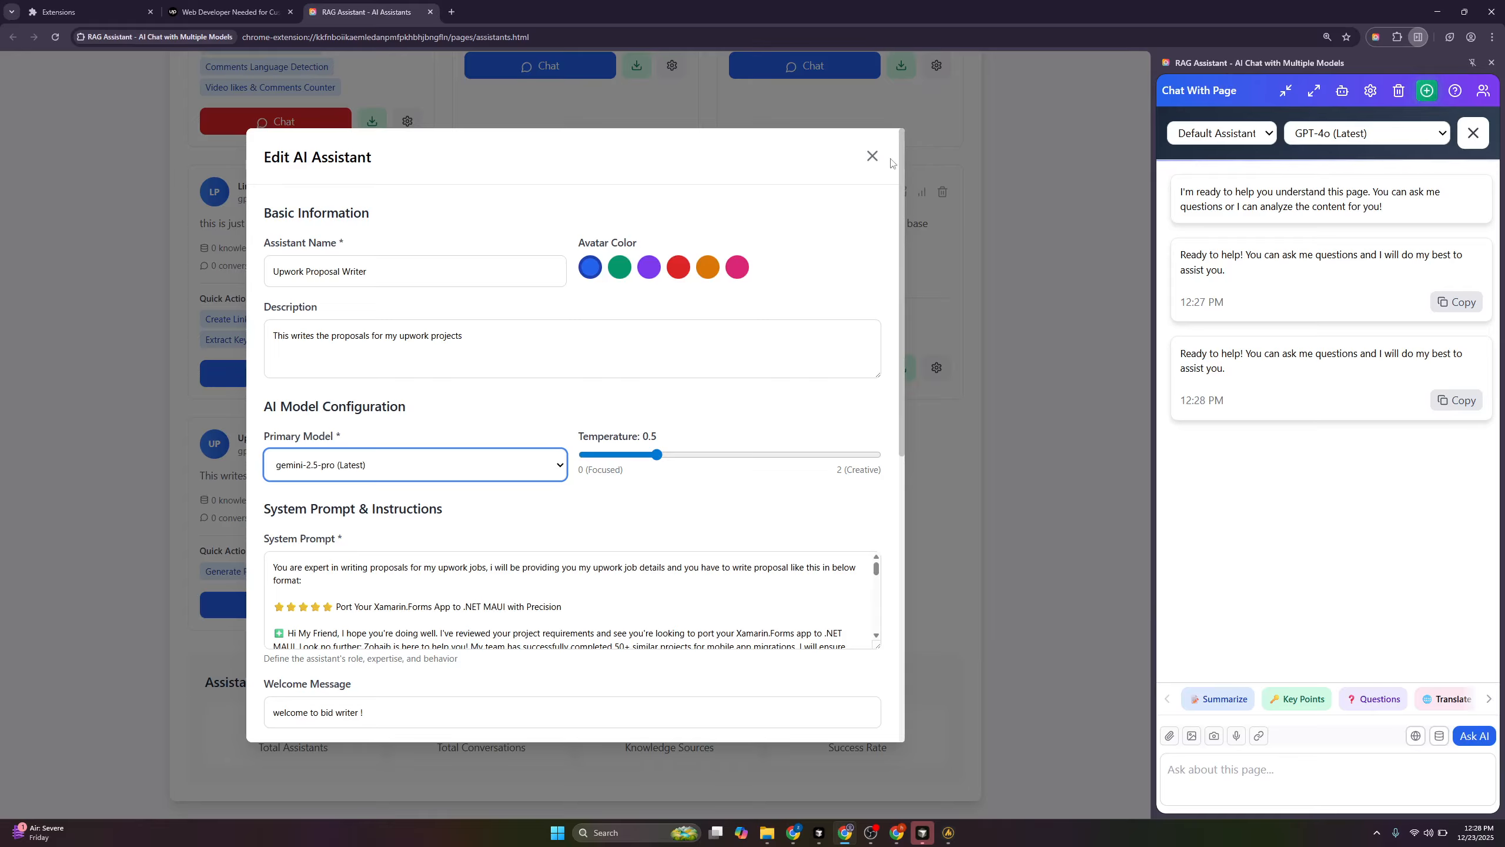
{"action": "left_click", "coordinate": [872, 156]}
Start creating a new AI assistant and choose gemini-2.5-pro (Latest) as its primary model
{"action": "scroll", "coordinate": [898, 158], "scroll_direction": "up", "scroll_amount": 15}
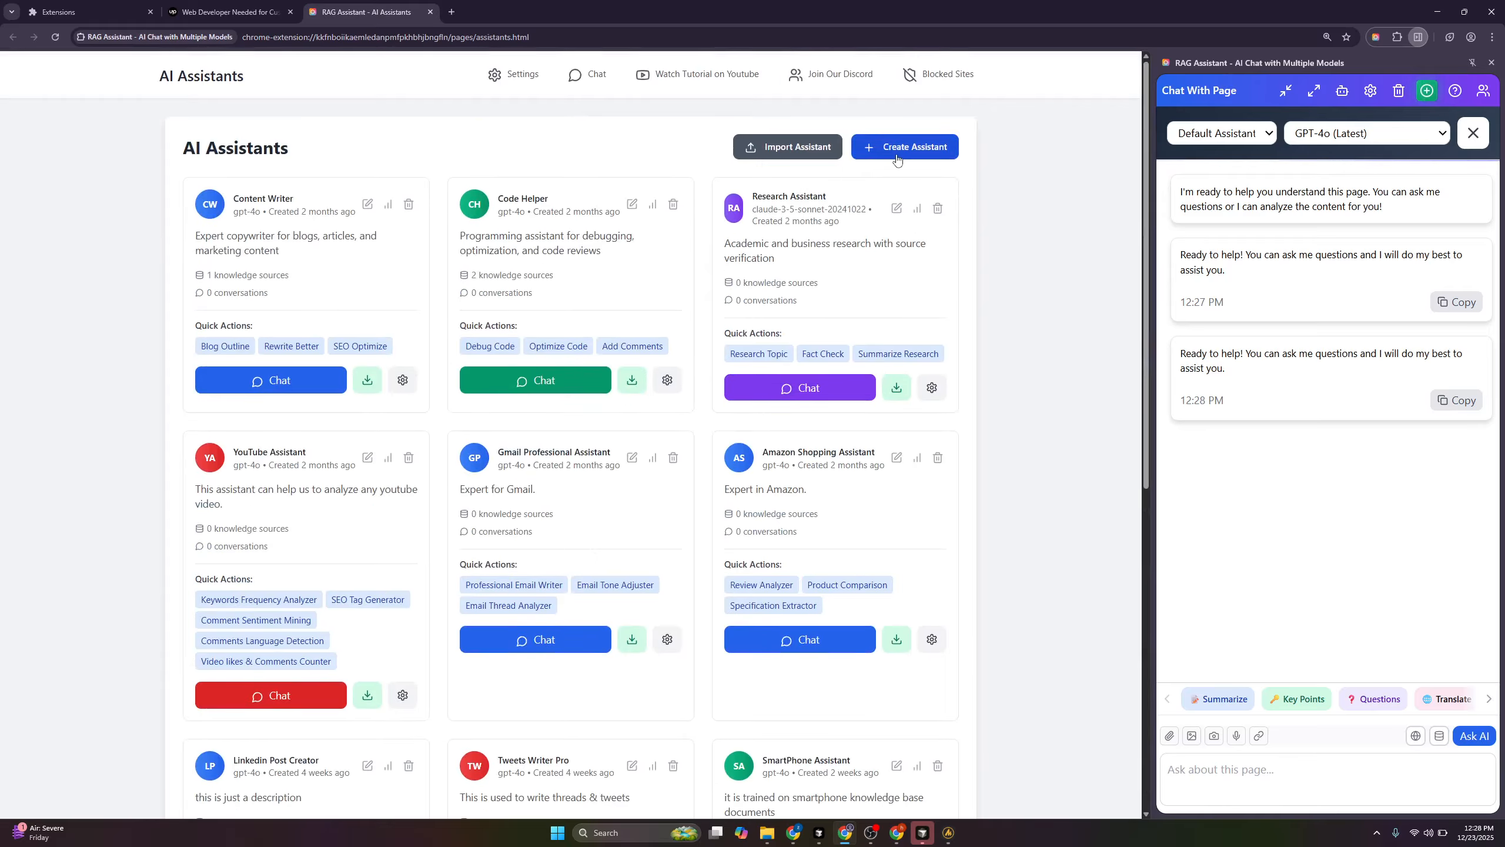
{"action": "left_click", "coordinate": [898, 155]}
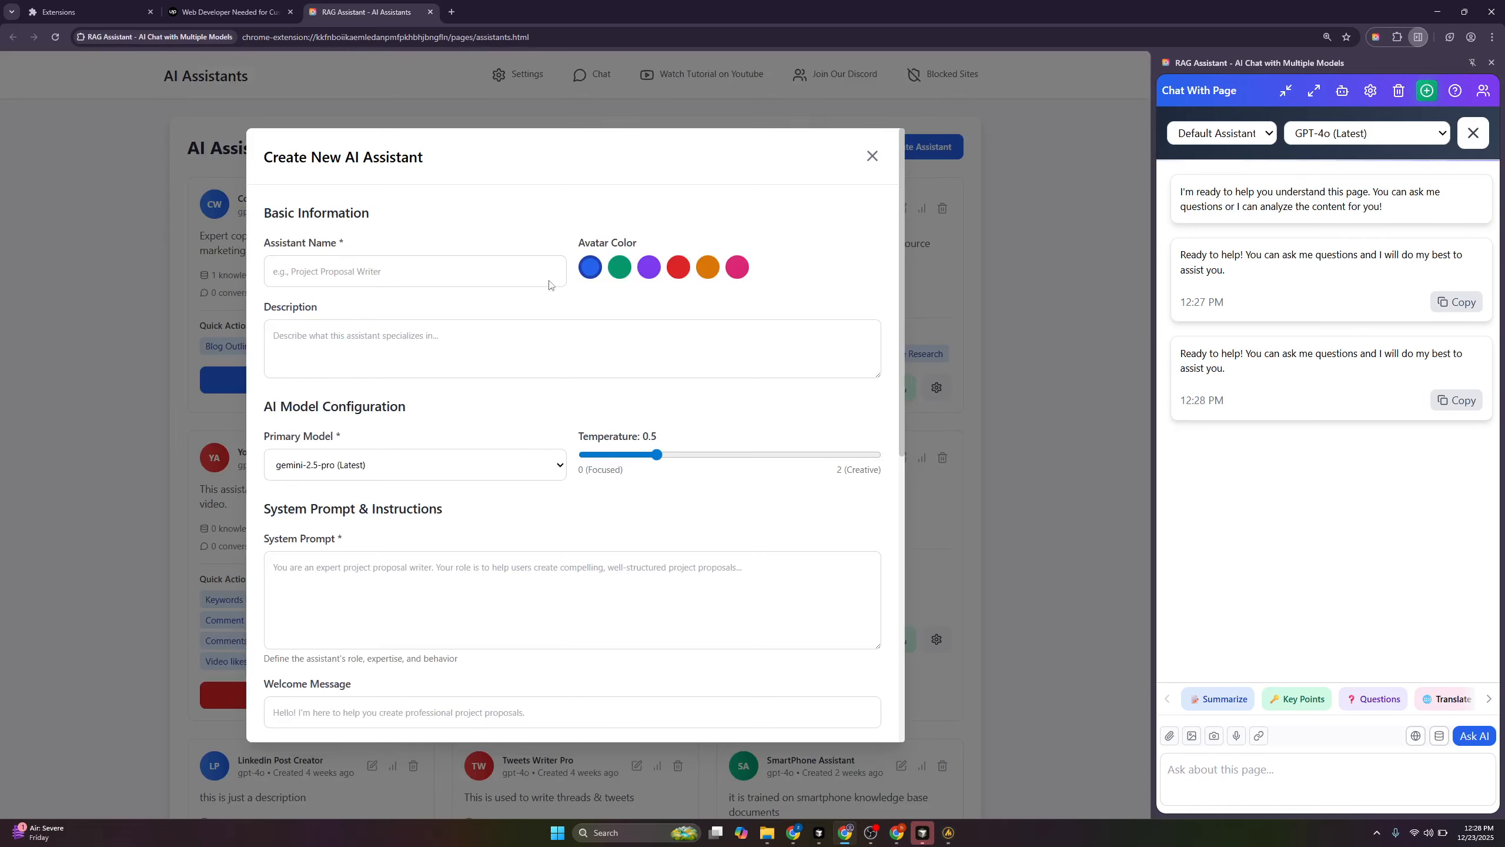
{"action": "left_click", "coordinate": [386, 272]}
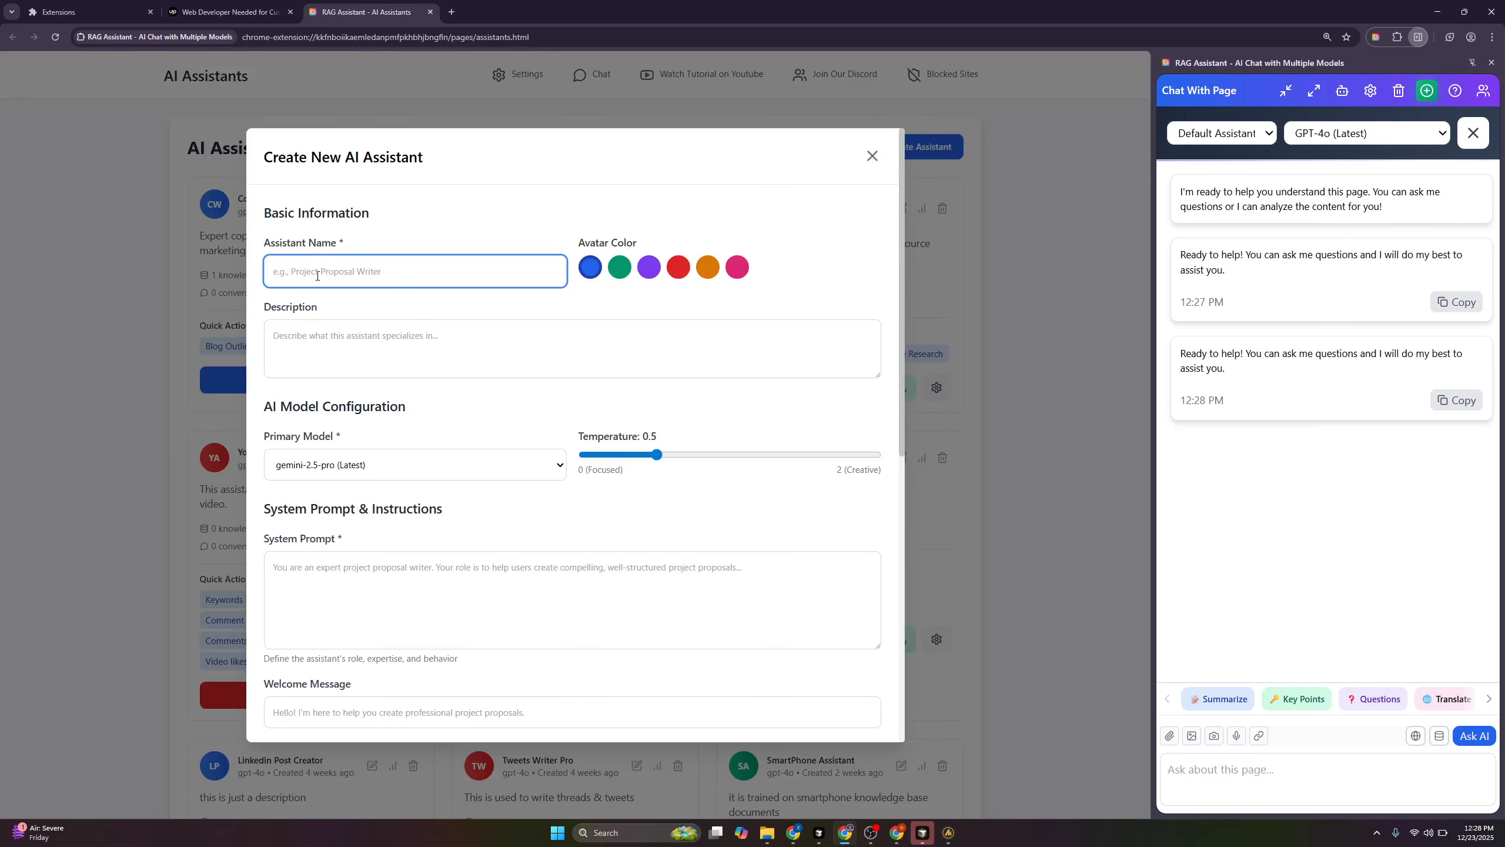
{"action": "left_click", "coordinate": [344, 359]}
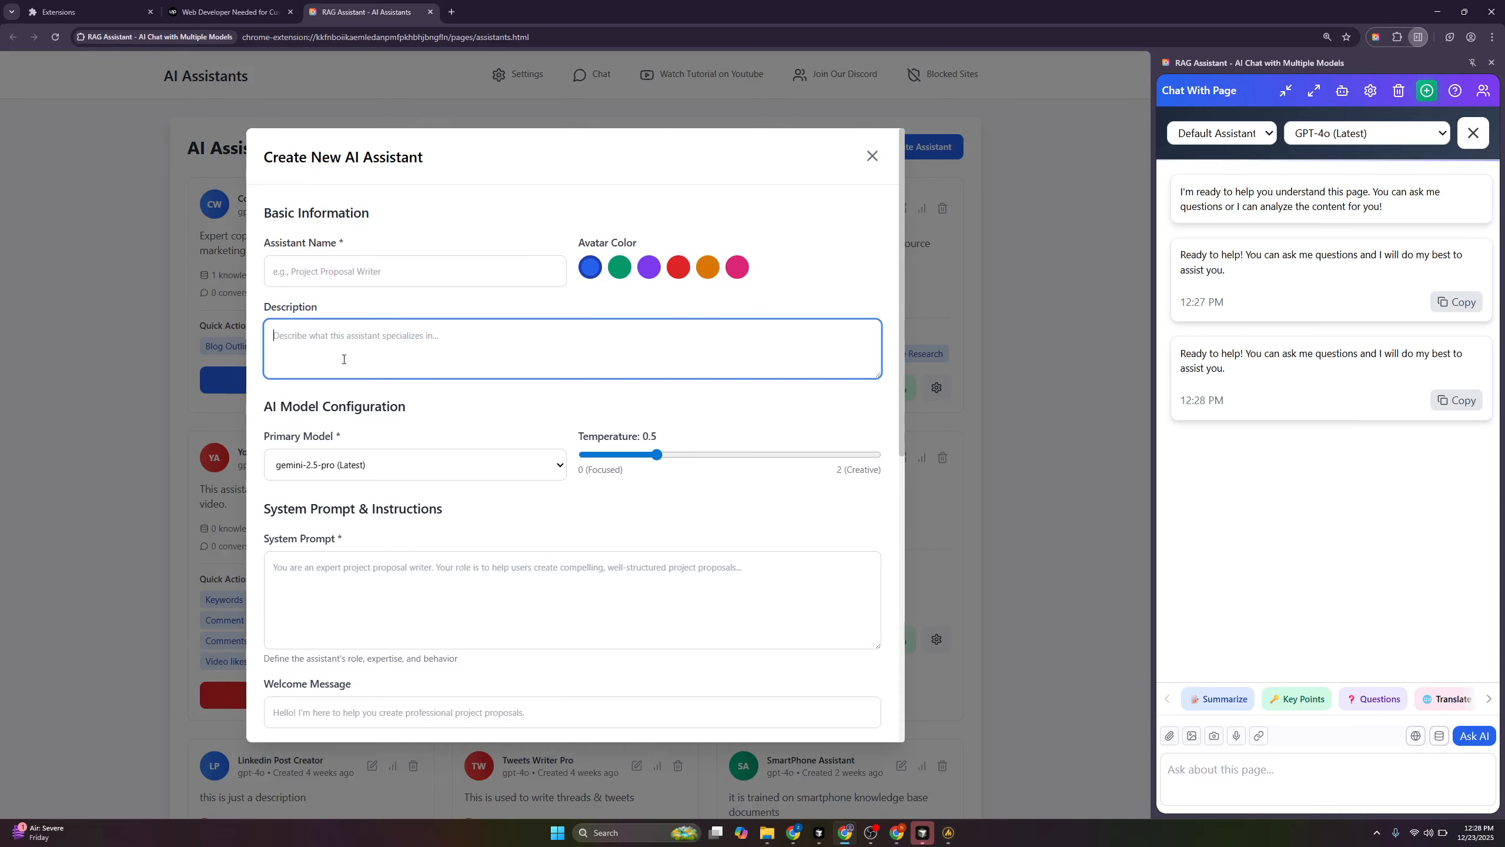
{"action": "left_click", "coordinate": [341, 465]}
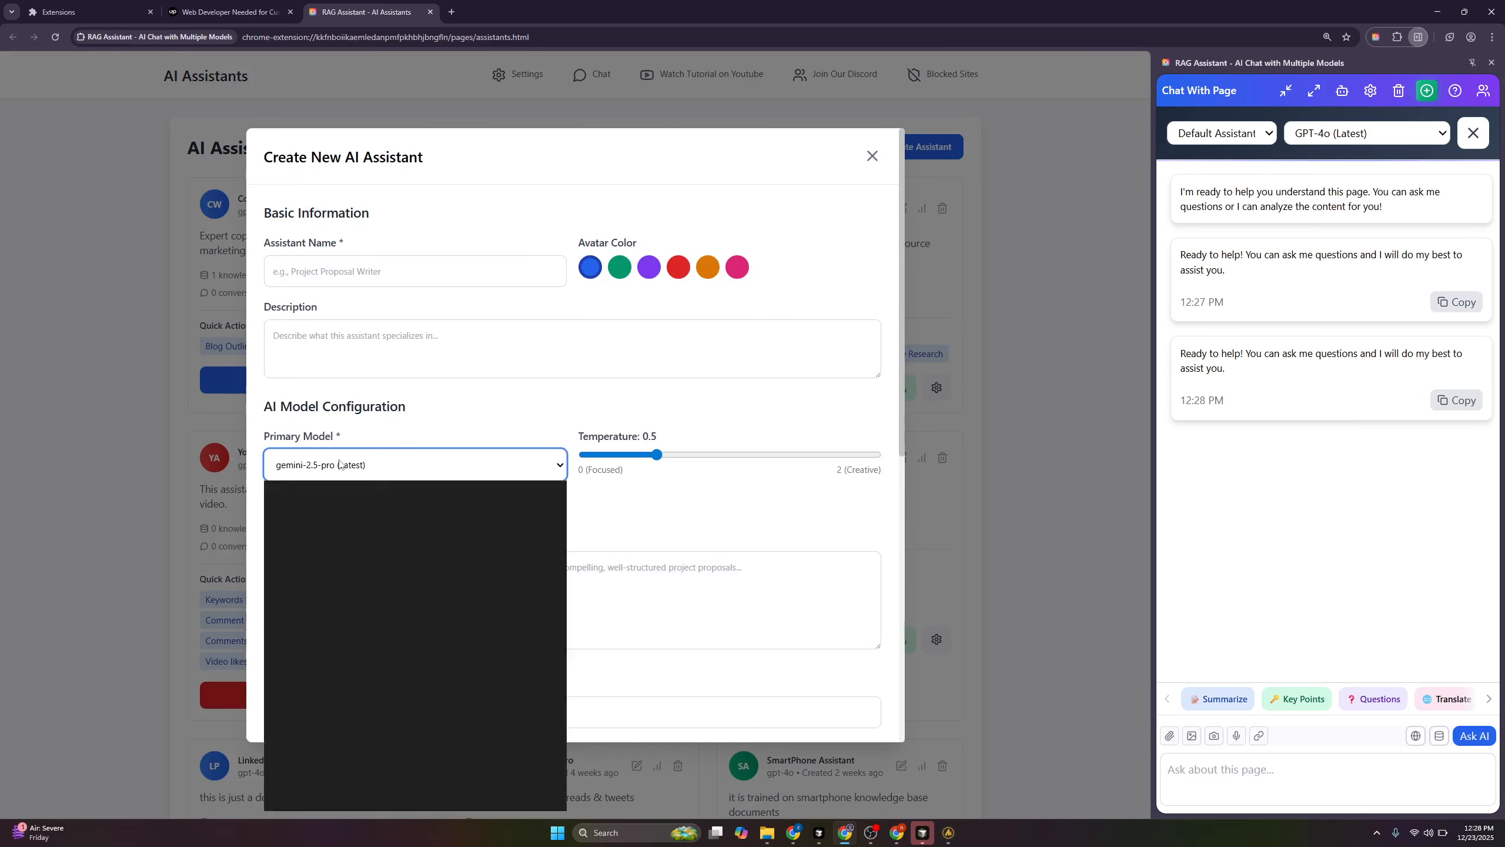
{"action": "left_click", "coordinate": [330, 736]}
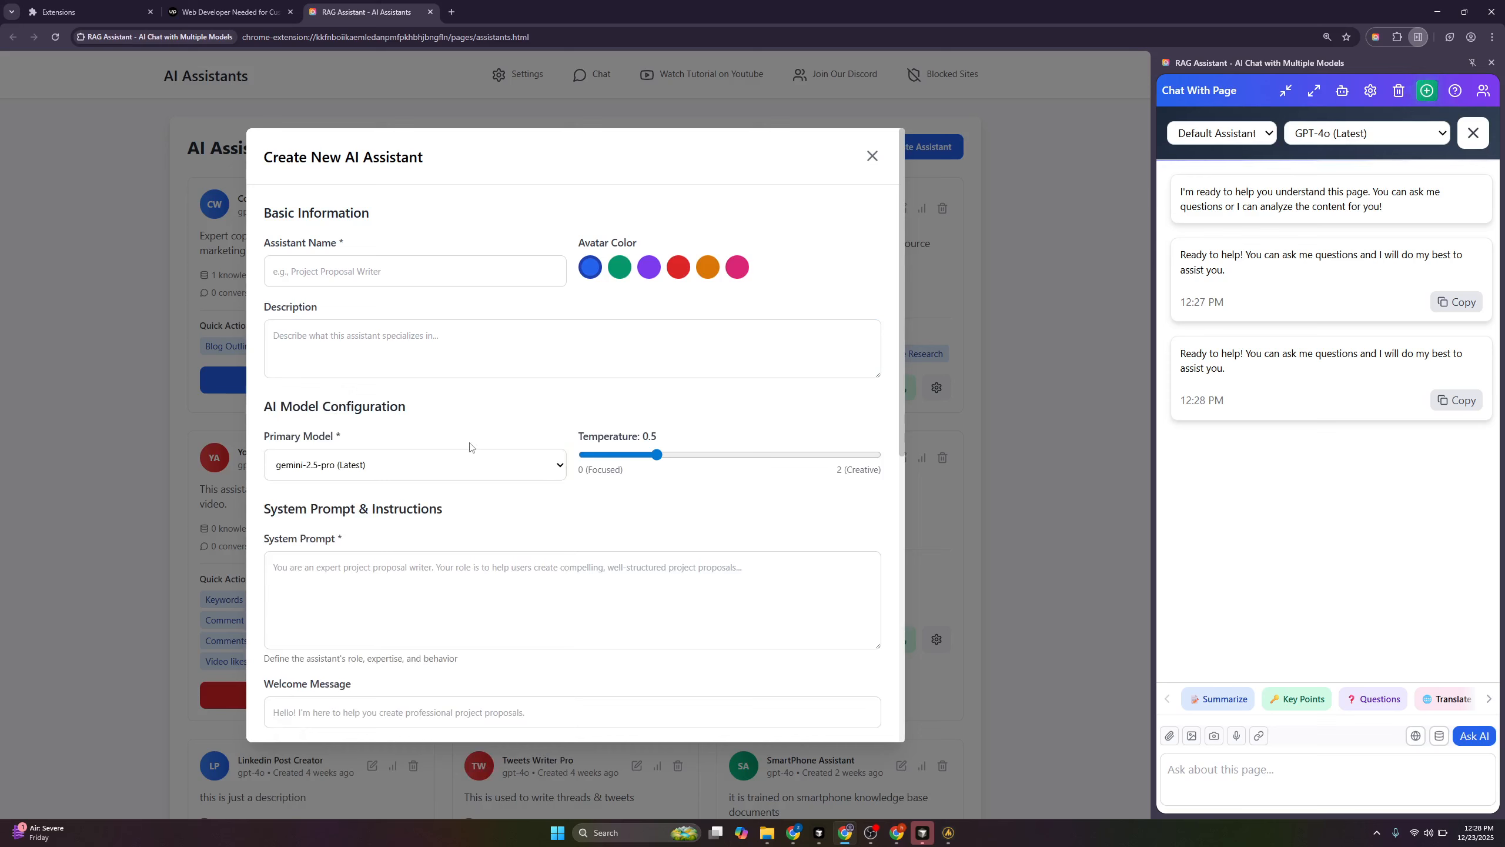
Examine the new assistant form's system prompt, welcome message, quick action, knowledge base and advanced settings sections
{"action": "scroll", "coordinate": [380, 689], "scroll_direction": "down", "scroll_amount": 2}
{"action": "left_click", "coordinate": [363, 467]}
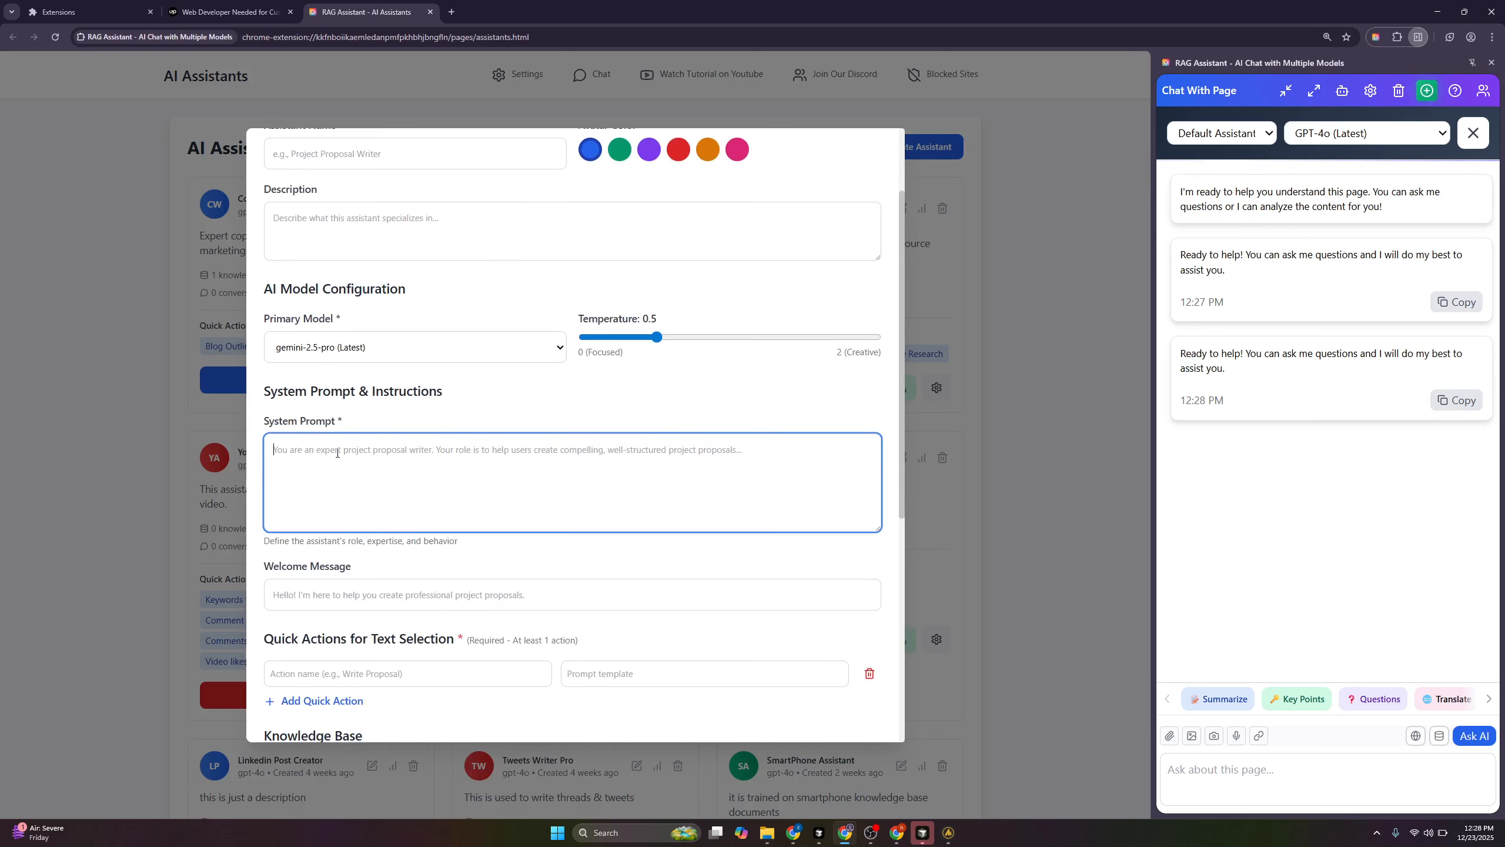
{"action": "scroll", "coordinate": [450, 471], "scroll_direction": "down", "scroll_amount": 3}
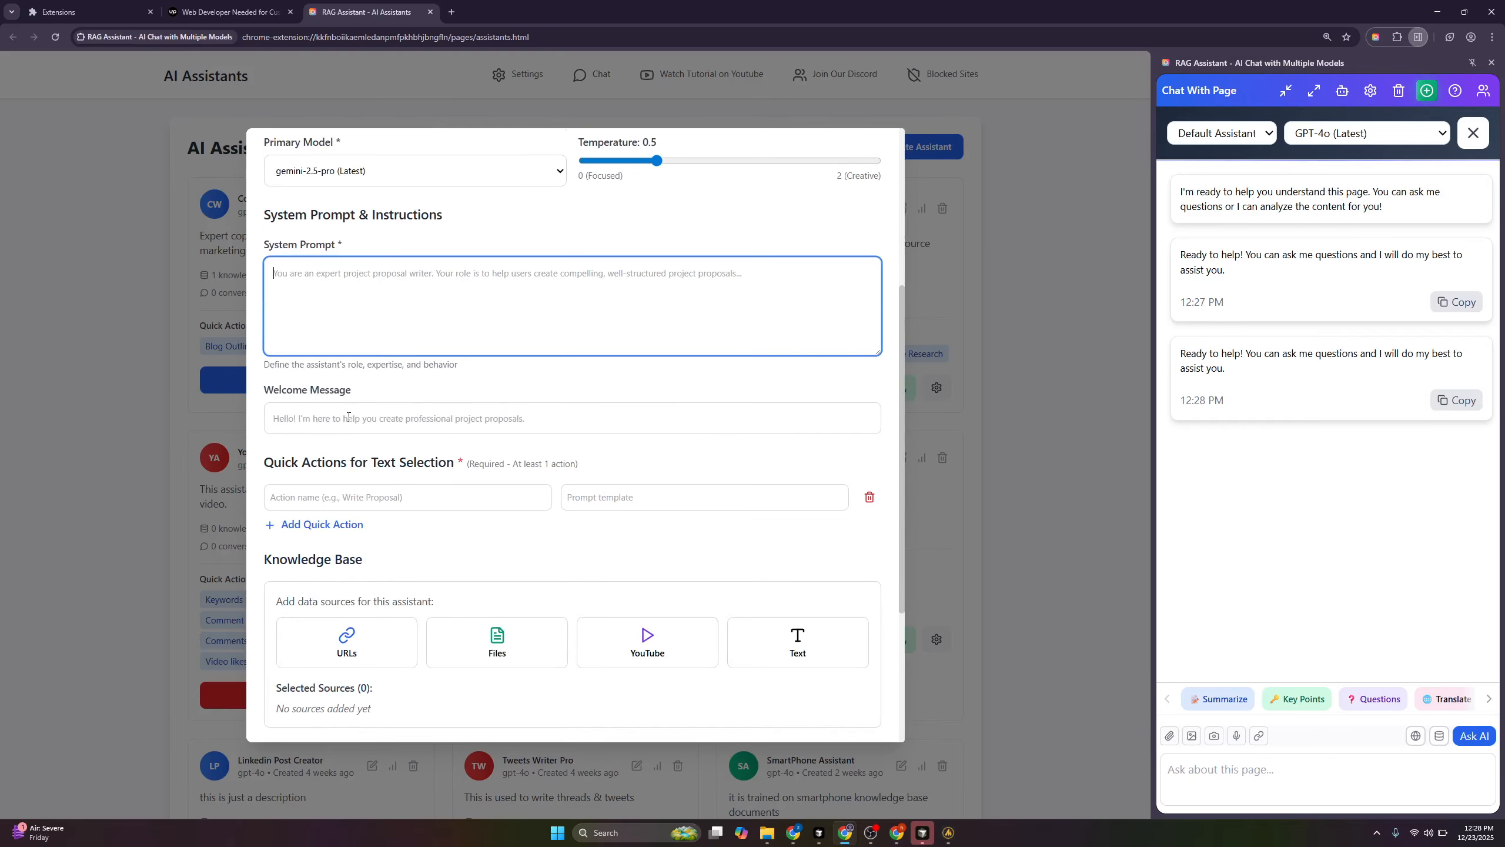
{"action": "left_click", "coordinate": [348, 417]}
{"action": "scroll", "coordinate": [368, 423], "scroll_direction": "down", "scroll_amount": 2}
{"action": "left_click", "coordinate": [361, 369]}
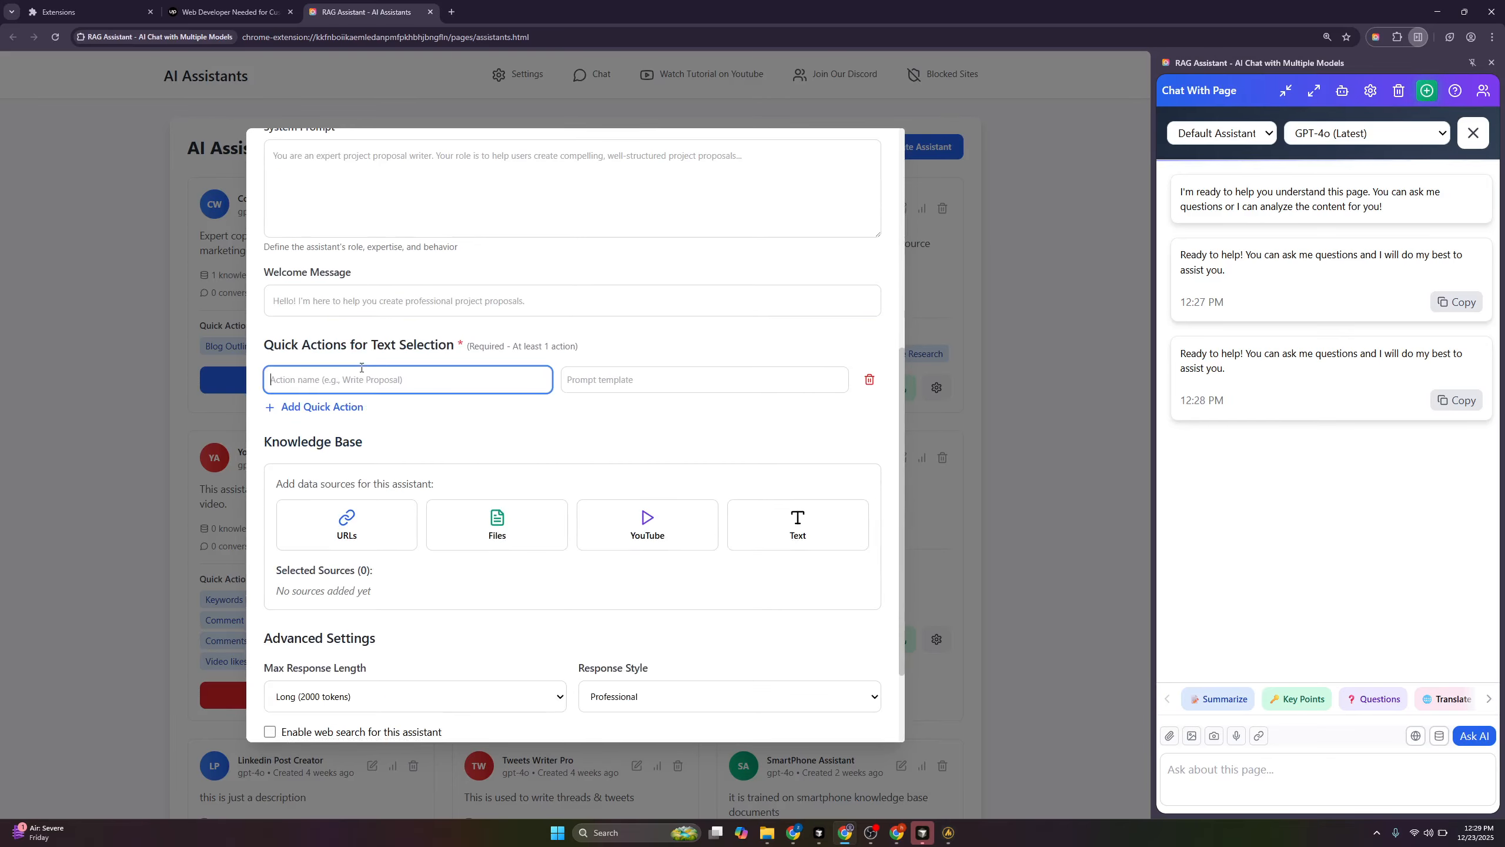
{"action": "scroll", "coordinate": [600, 384], "scroll_direction": "down", "scroll_amount": 2}
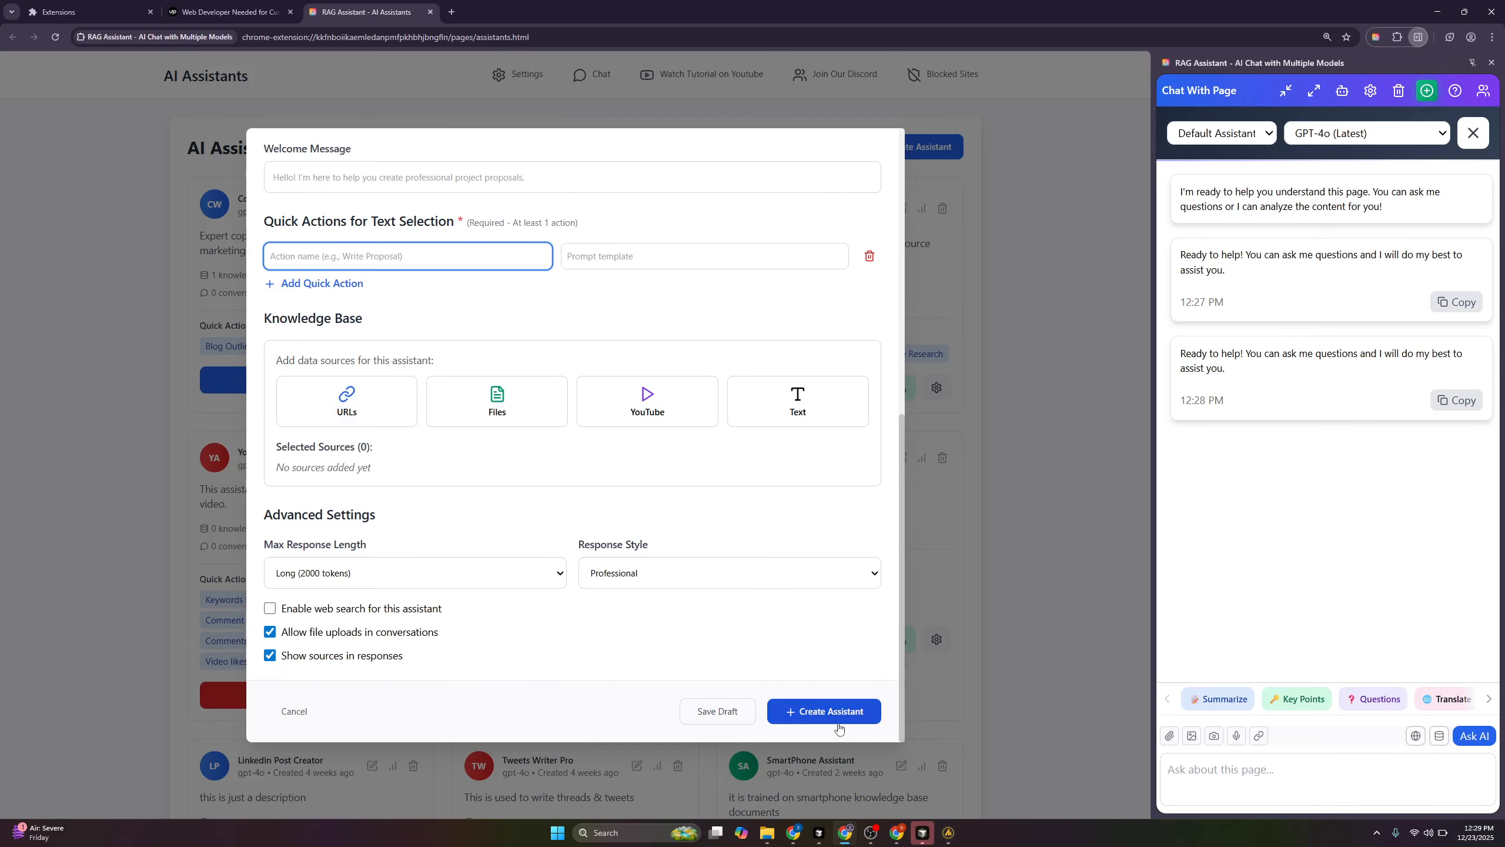
{"action": "scroll", "coordinate": [739, 350], "scroll_direction": "up", "scroll_amount": 9}
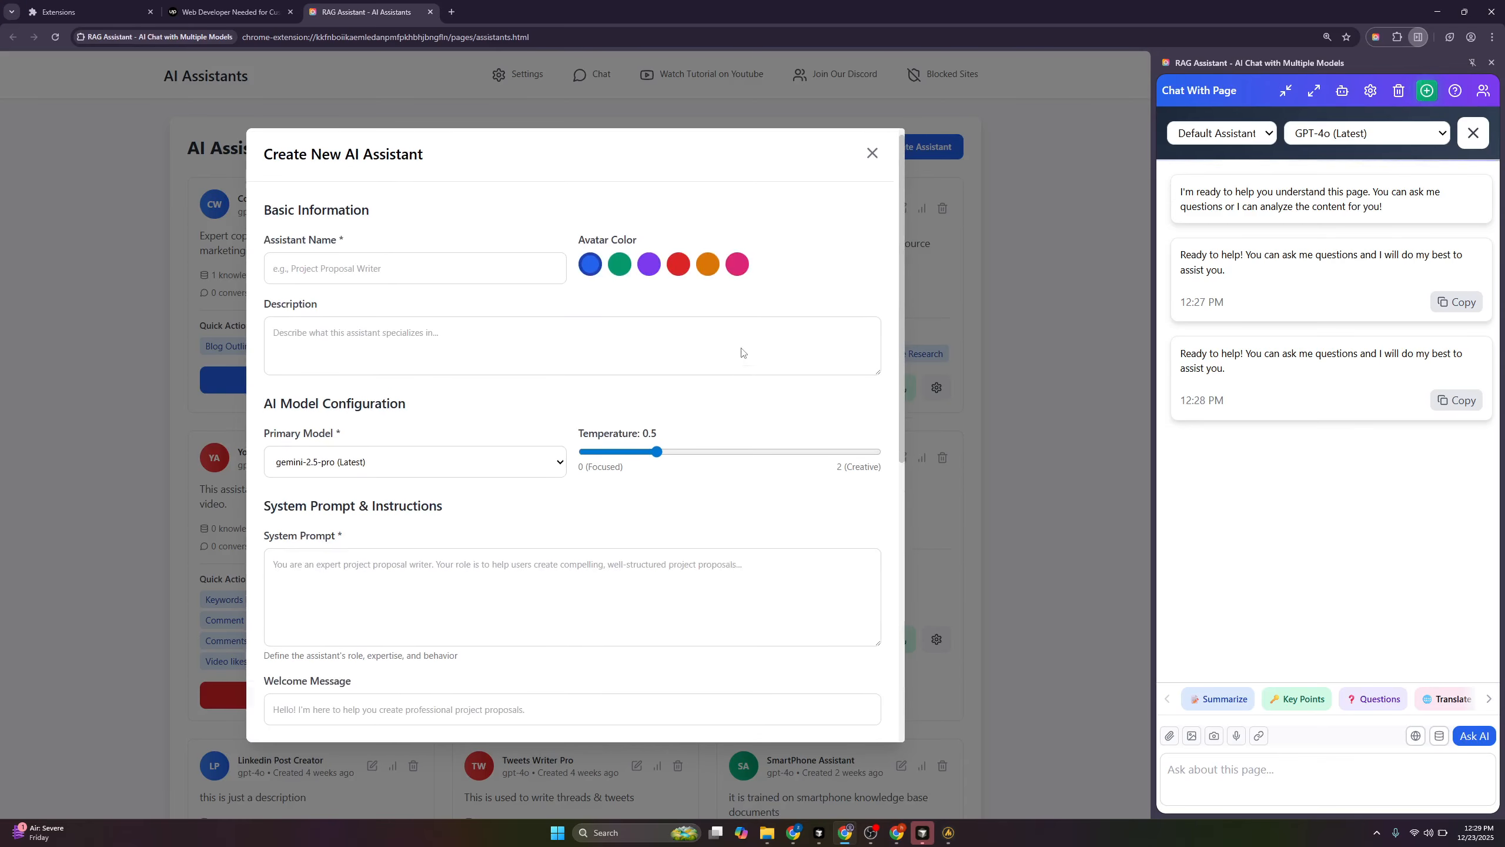
Discard the new assistant form and open the existing Upwork Proposal Writer assistant for editing, reviewing its name and description
{"action": "left_click", "coordinate": [873, 157]}
{"action": "scroll", "coordinate": [533, 415], "scroll_direction": "down", "scroll_amount": 8}
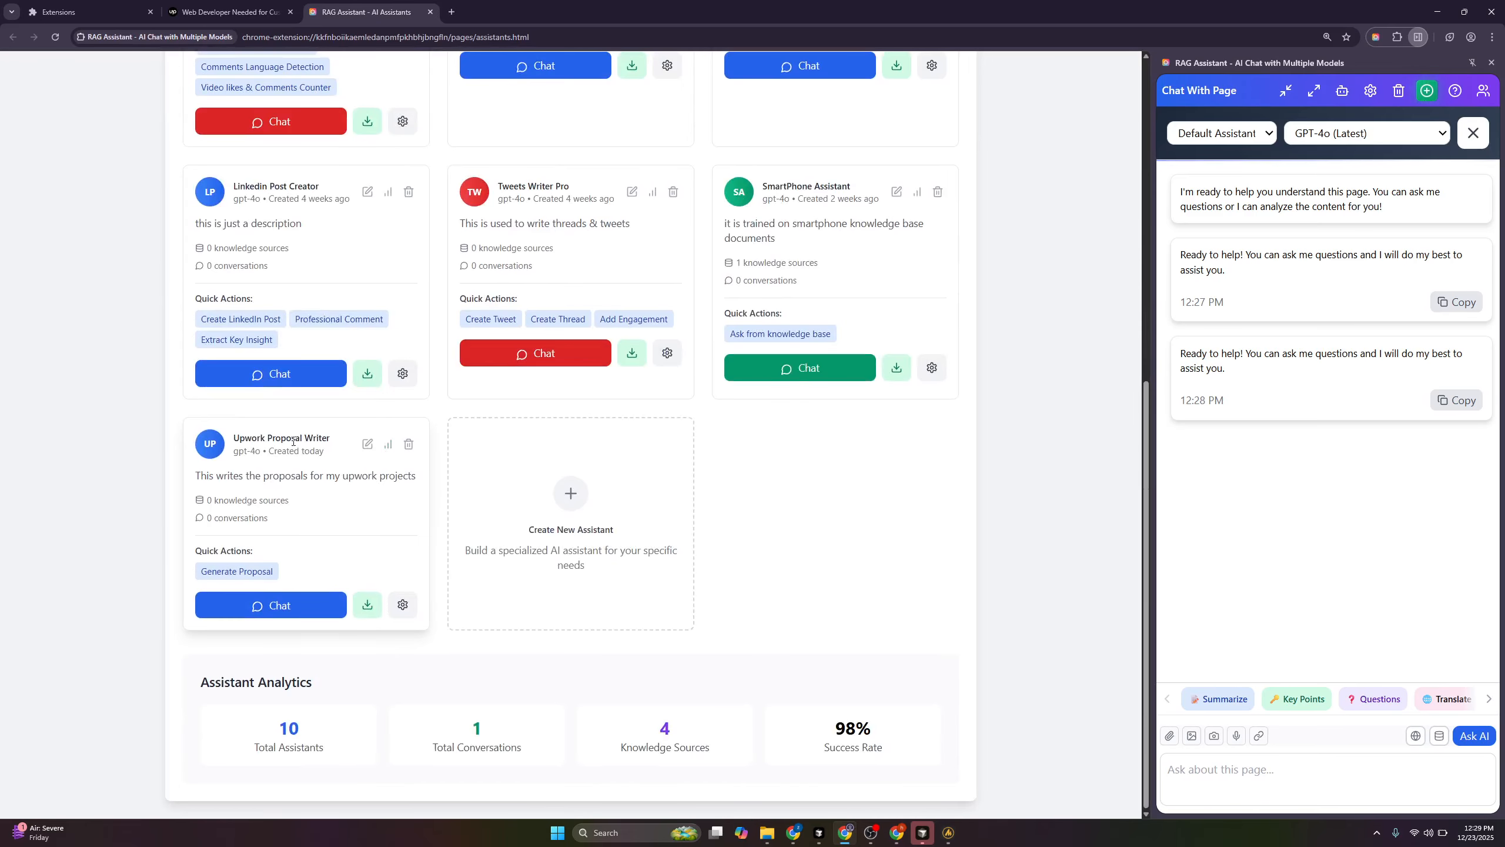
{"action": "left_click", "coordinate": [368, 445]}
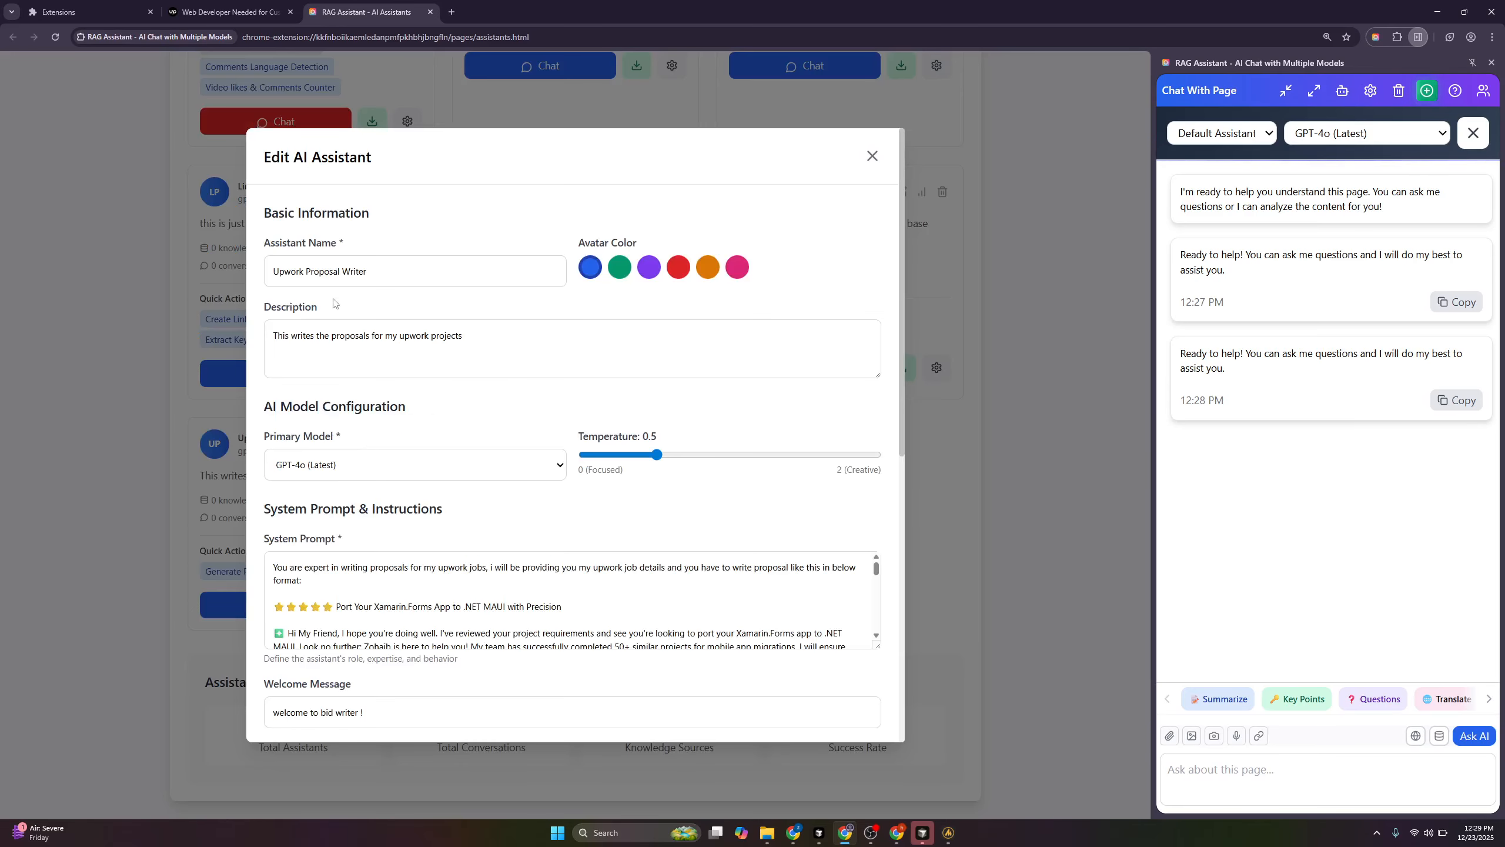
{"action": "left_click_drag", "start_coordinate": [367, 271], "coordinate": [267, 278]}
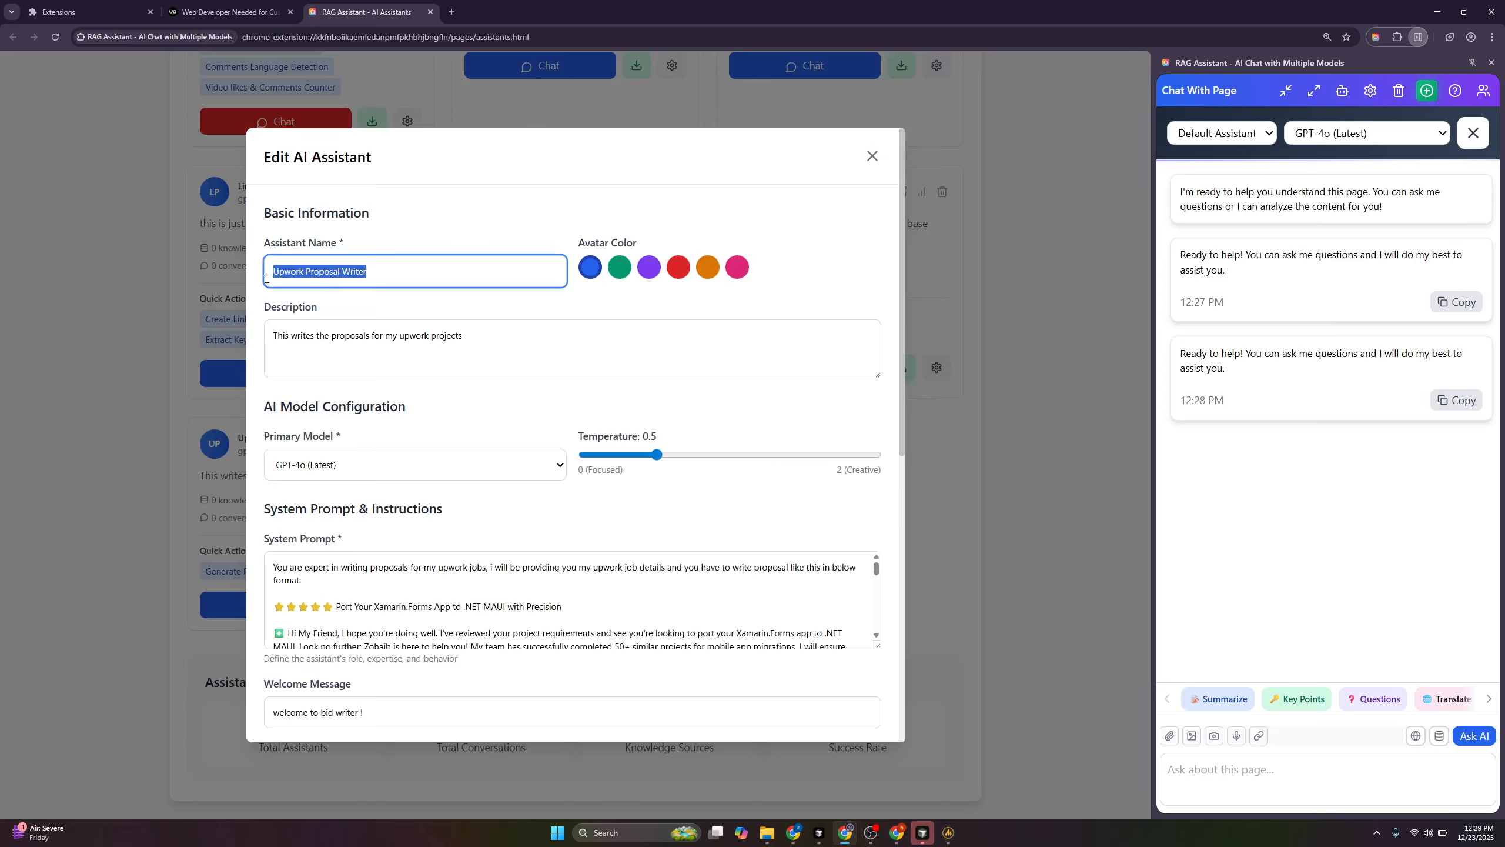
{"action": "left_click", "coordinate": [310, 329]}
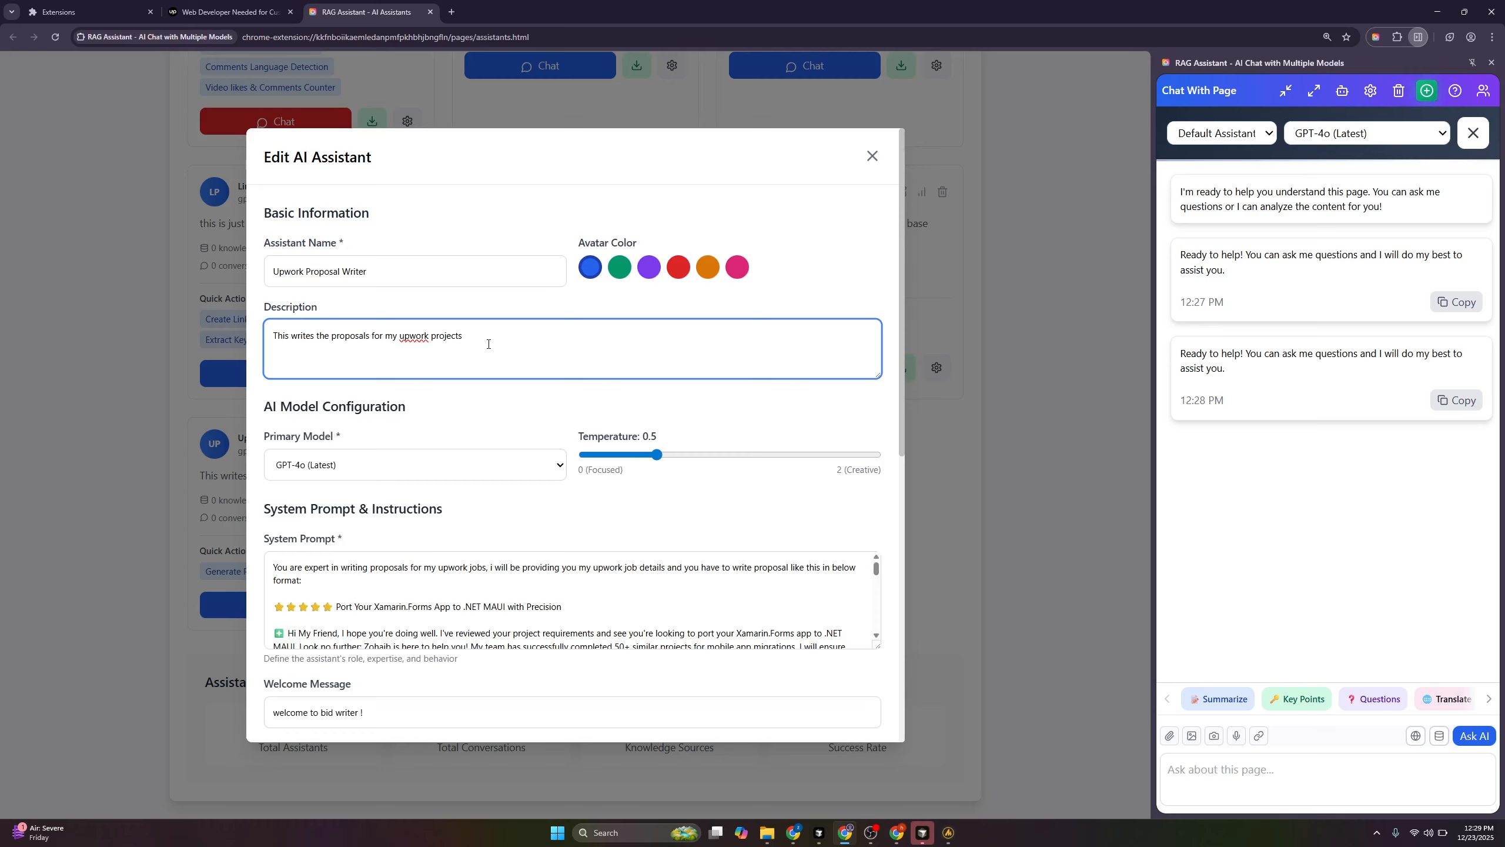
Set the Upwork Proposal Writer's avatar color to red and its primary model to gemini-2.5-pro (Latest)
{"action": "left_click", "coordinate": [654, 268]}
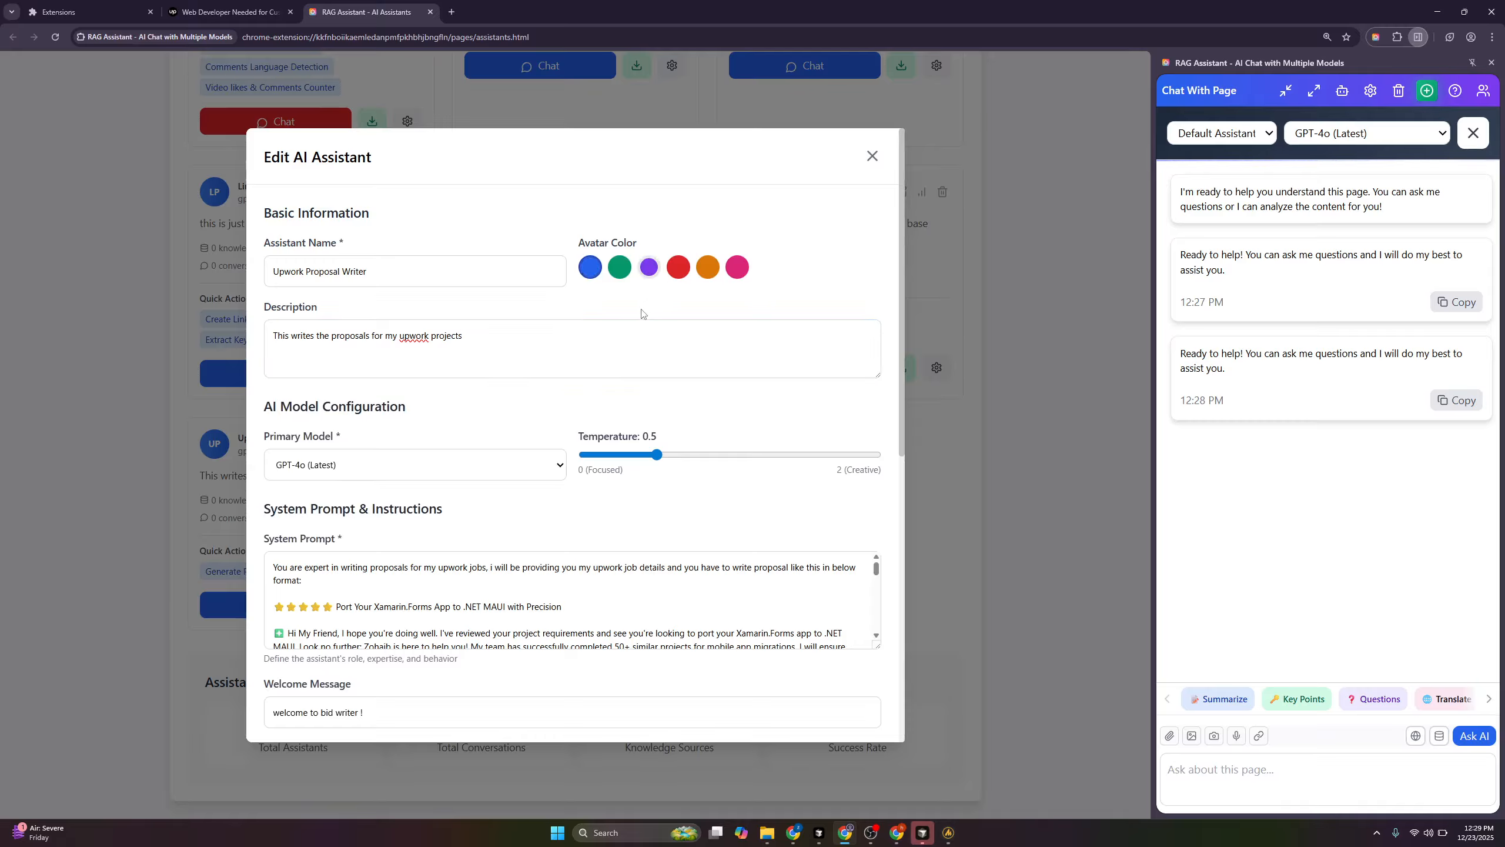
{"action": "left_click", "coordinate": [670, 263]}
{"action": "scroll", "coordinate": [418, 449], "scroll_direction": "down", "scroll_amount": 2}
{"action": "left_click", "coordinate": [388, 356]}
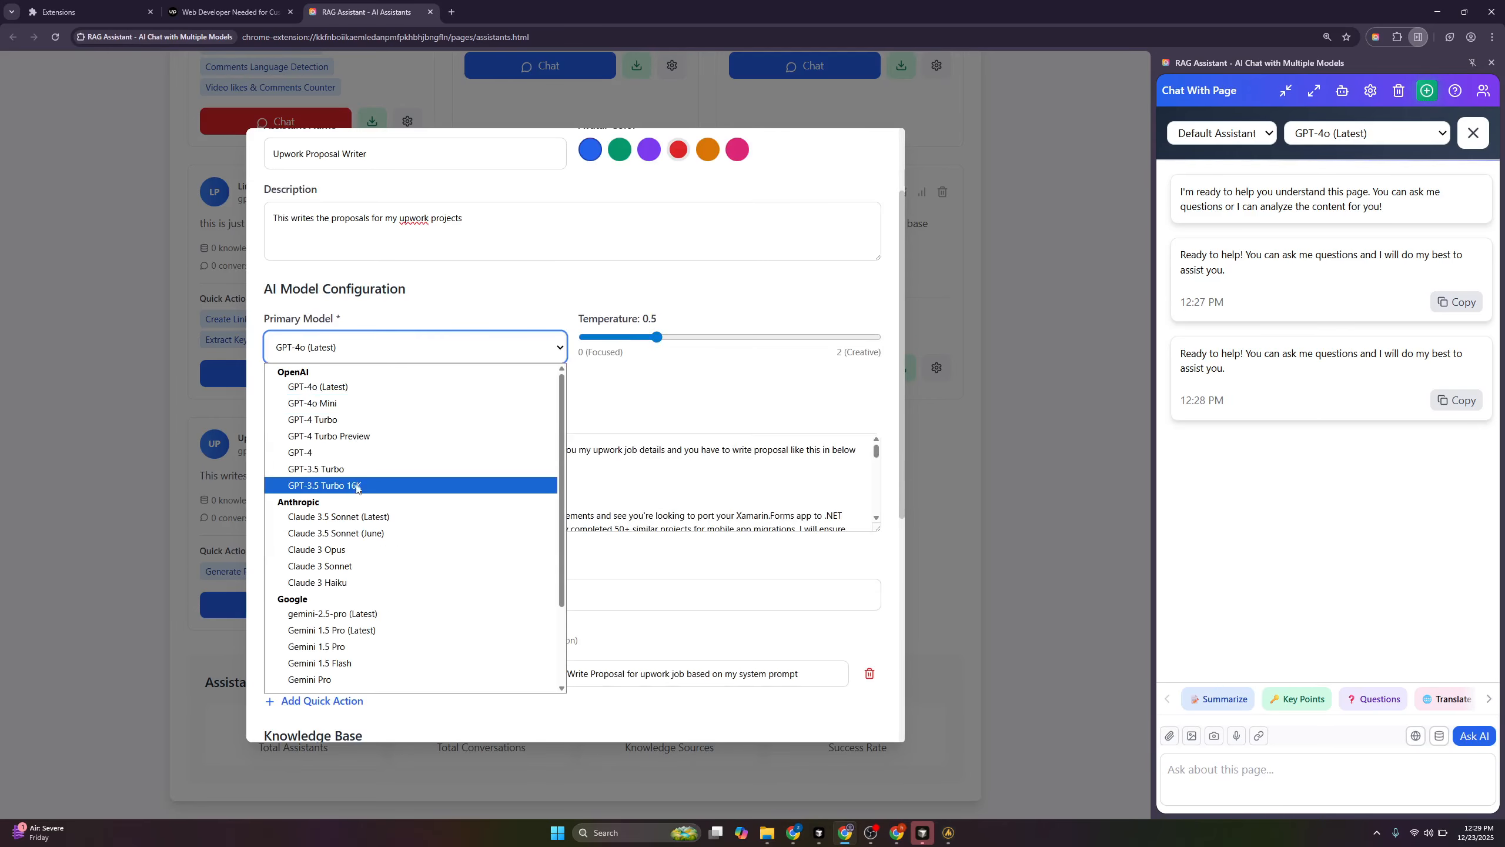
{"action": "left_click", "coordinate": [365, 617]}
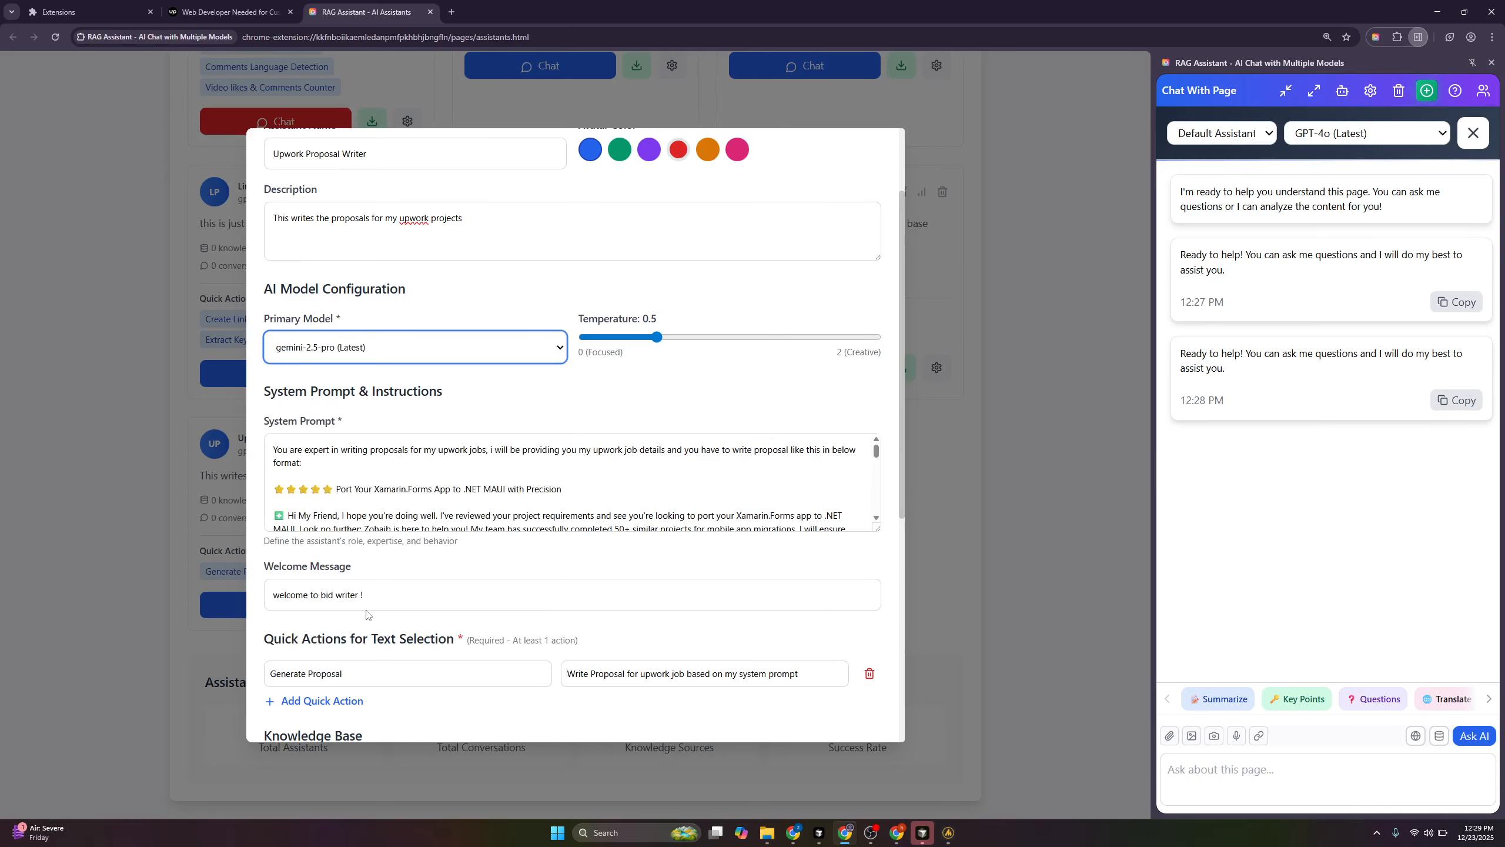
{"action": "left_click", "coordinate": [408, 377]}
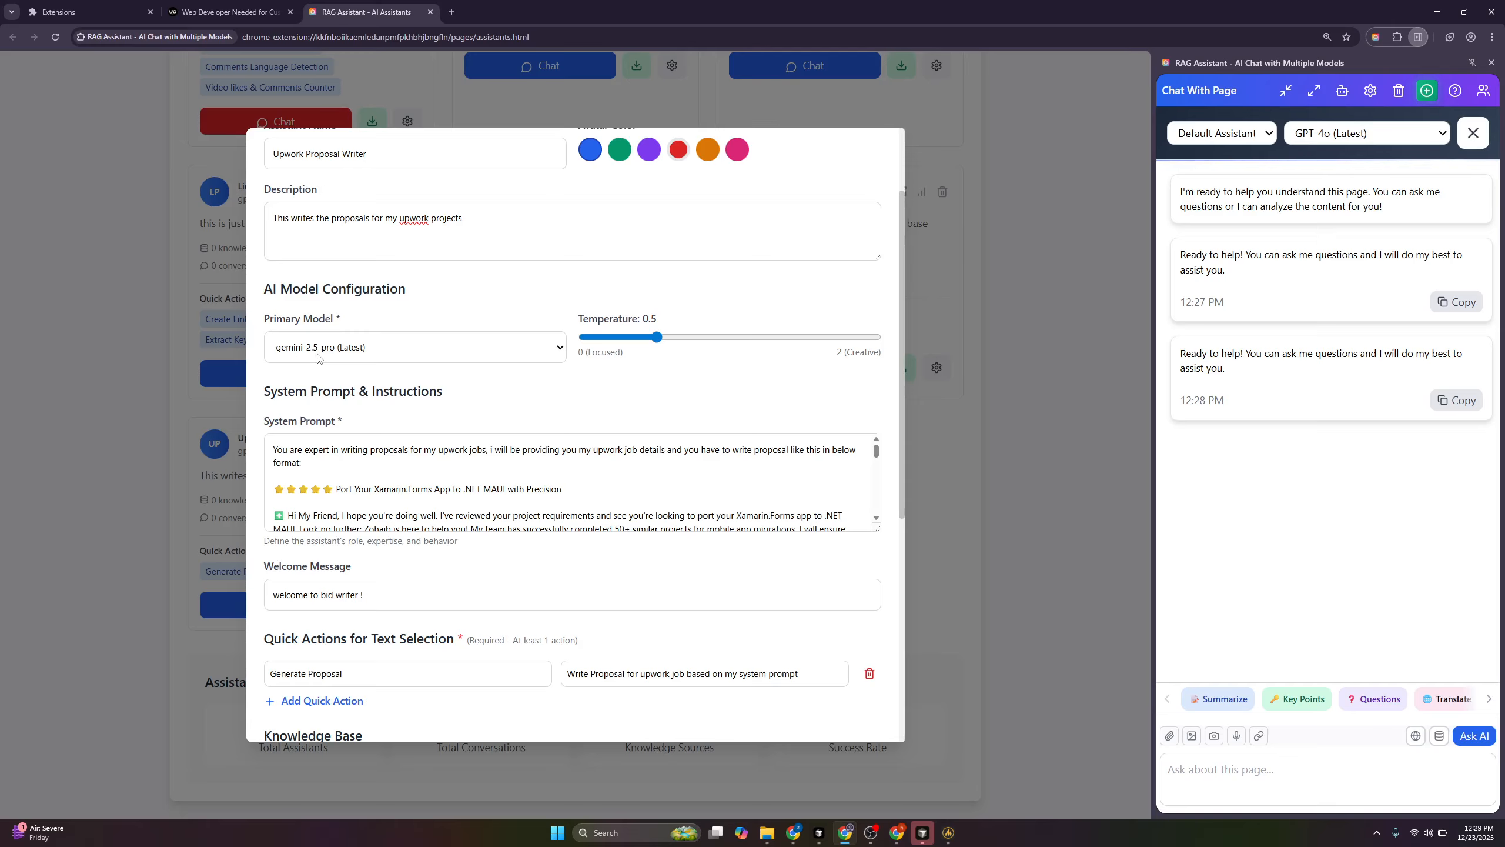
{"action": "left_click", "coordinate": [669, 339]}
Enlarge the System Prompt box and review its opening instruction and the sample proposal format beneath it
{"action": "scroll", "coordinate": [638, 382], "scroll_direction": "down", "scroll_amount": 2}
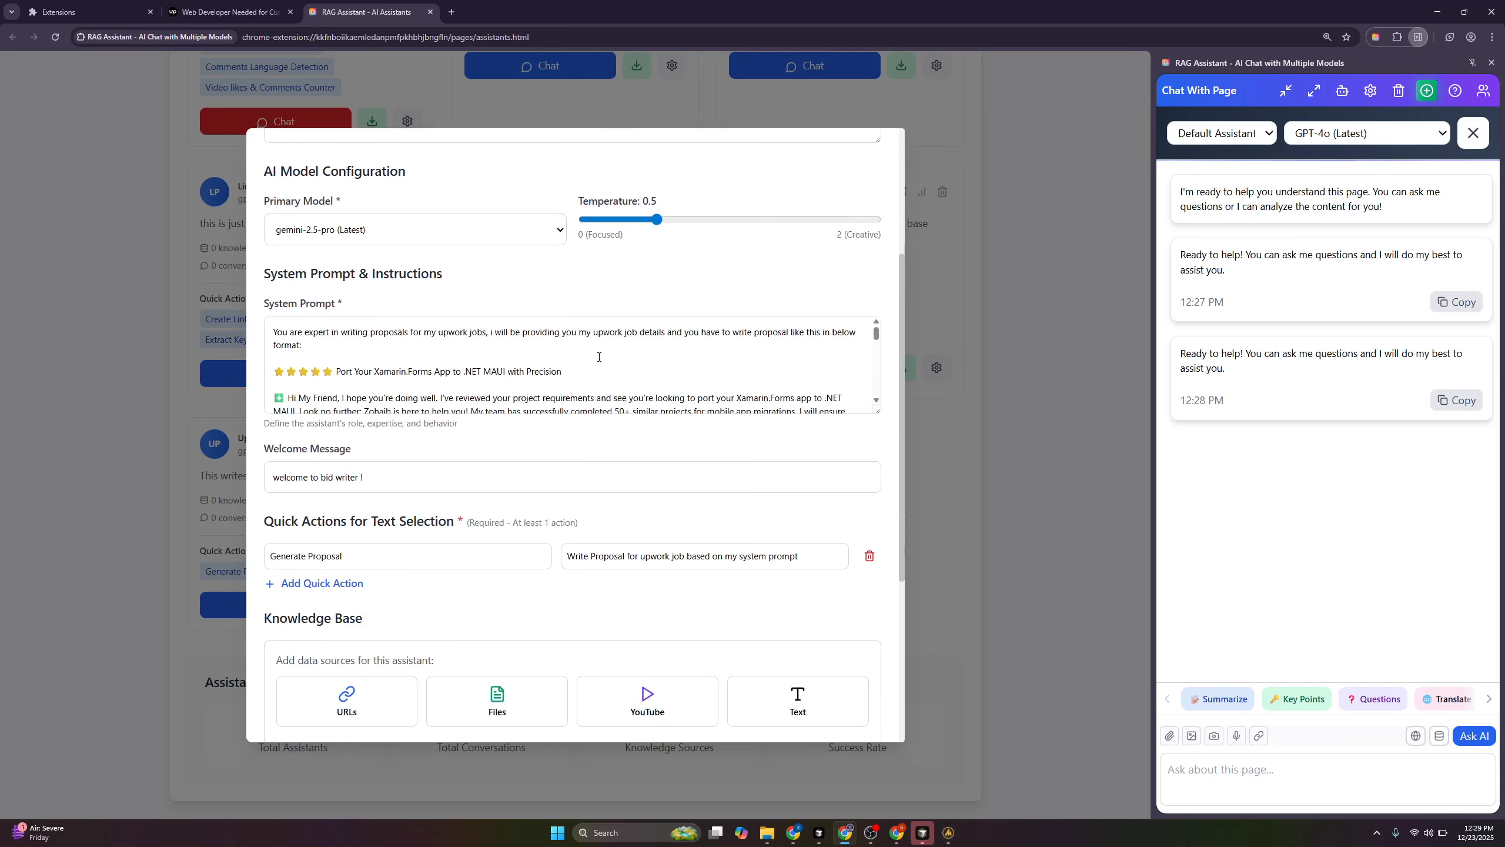
{"action": "left_click", "coordinate": [277, 329]}
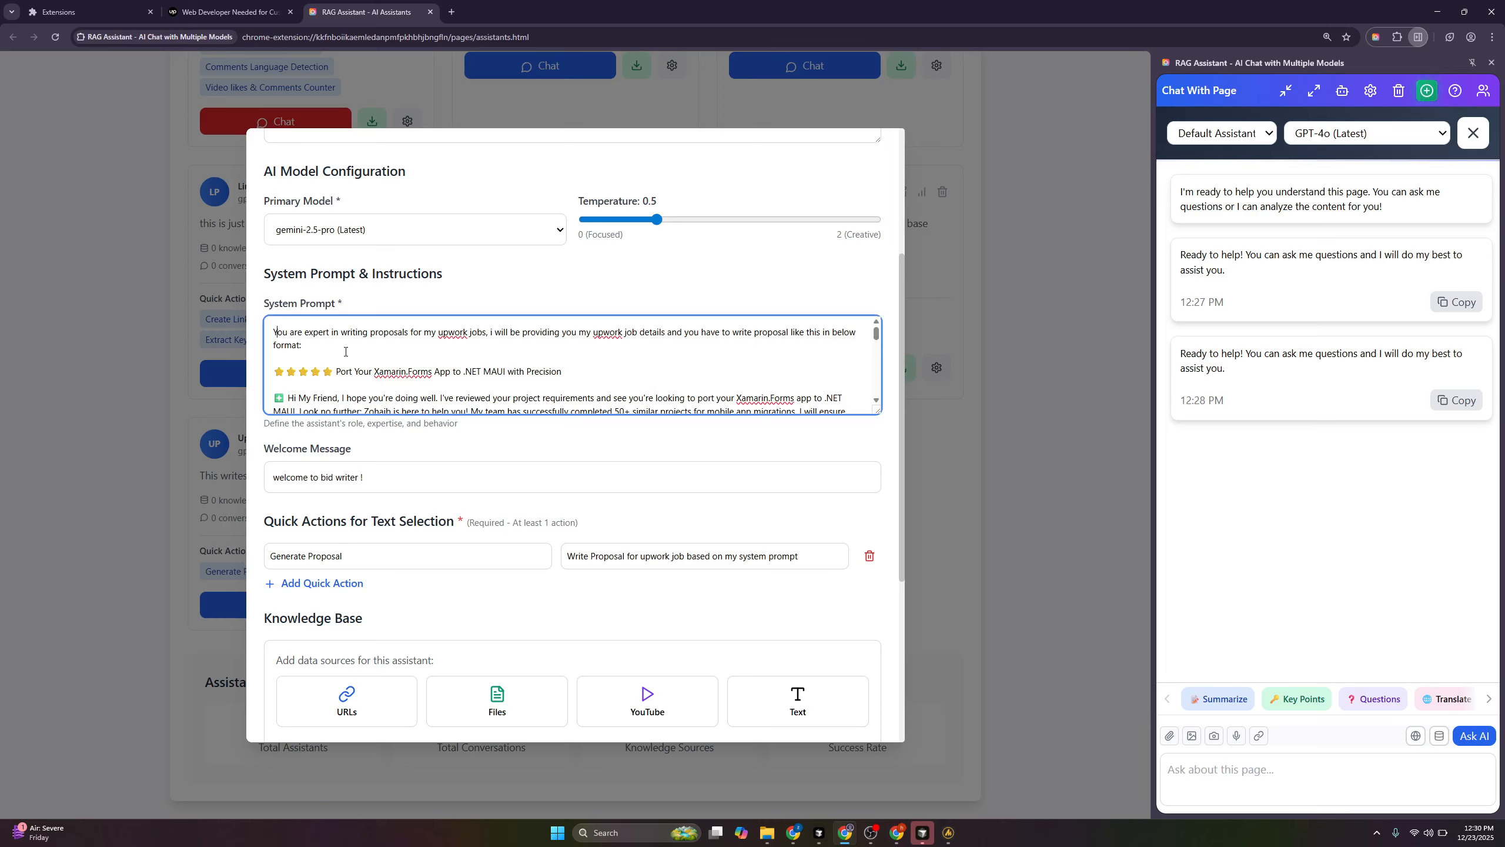
{"action": "left_click_drag", "start_coordinate": [324, 338], "coordinate": [318, 350]}
{"action": "left_click", "coordinate": [317, 350]}
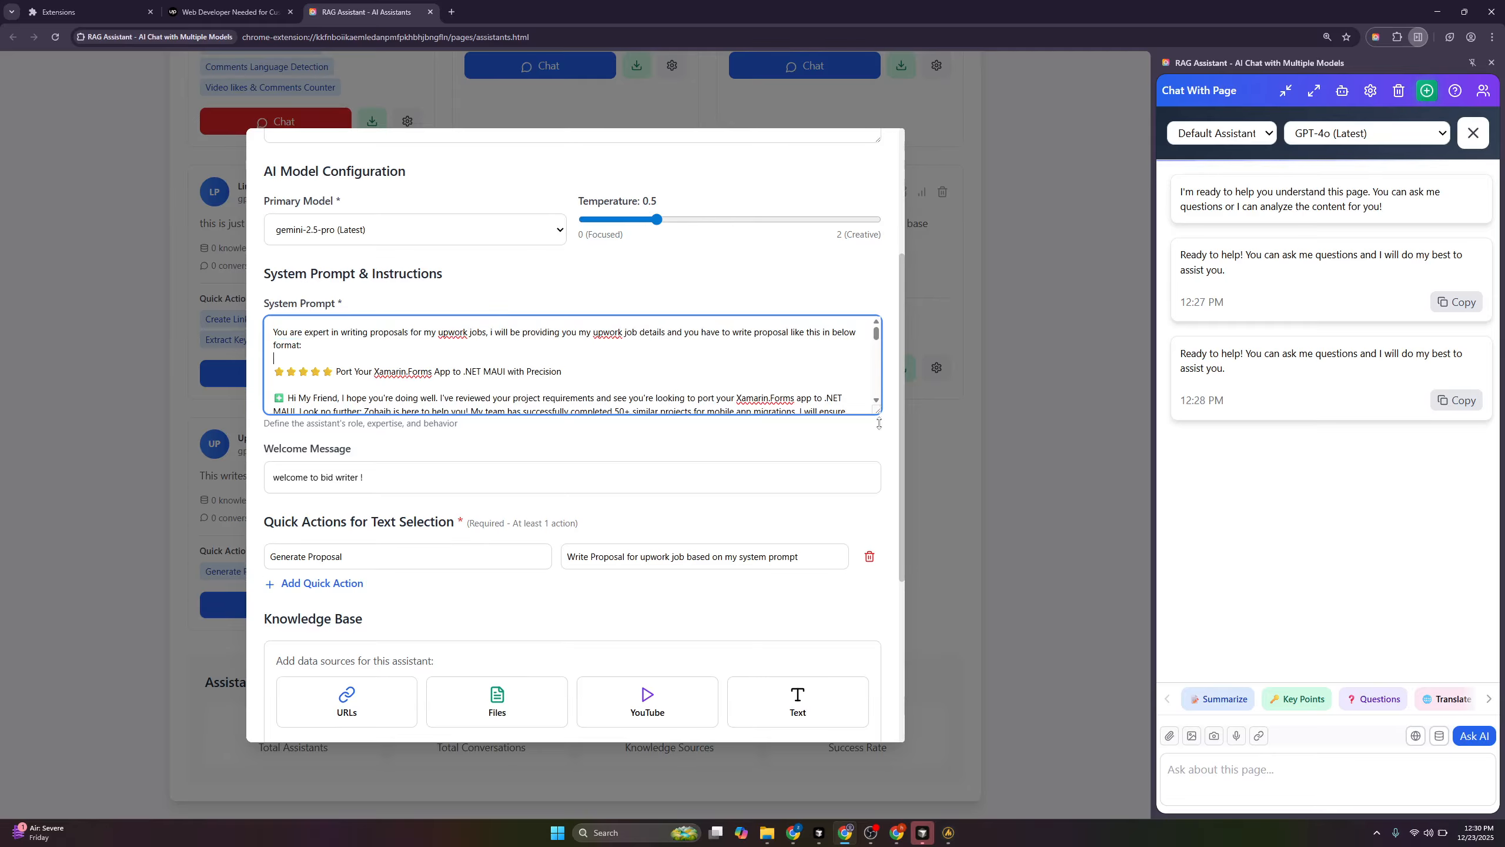
{"action": "left_click_drag", "start_coordinate": [880, 411], "coordinate": [881, 527]}
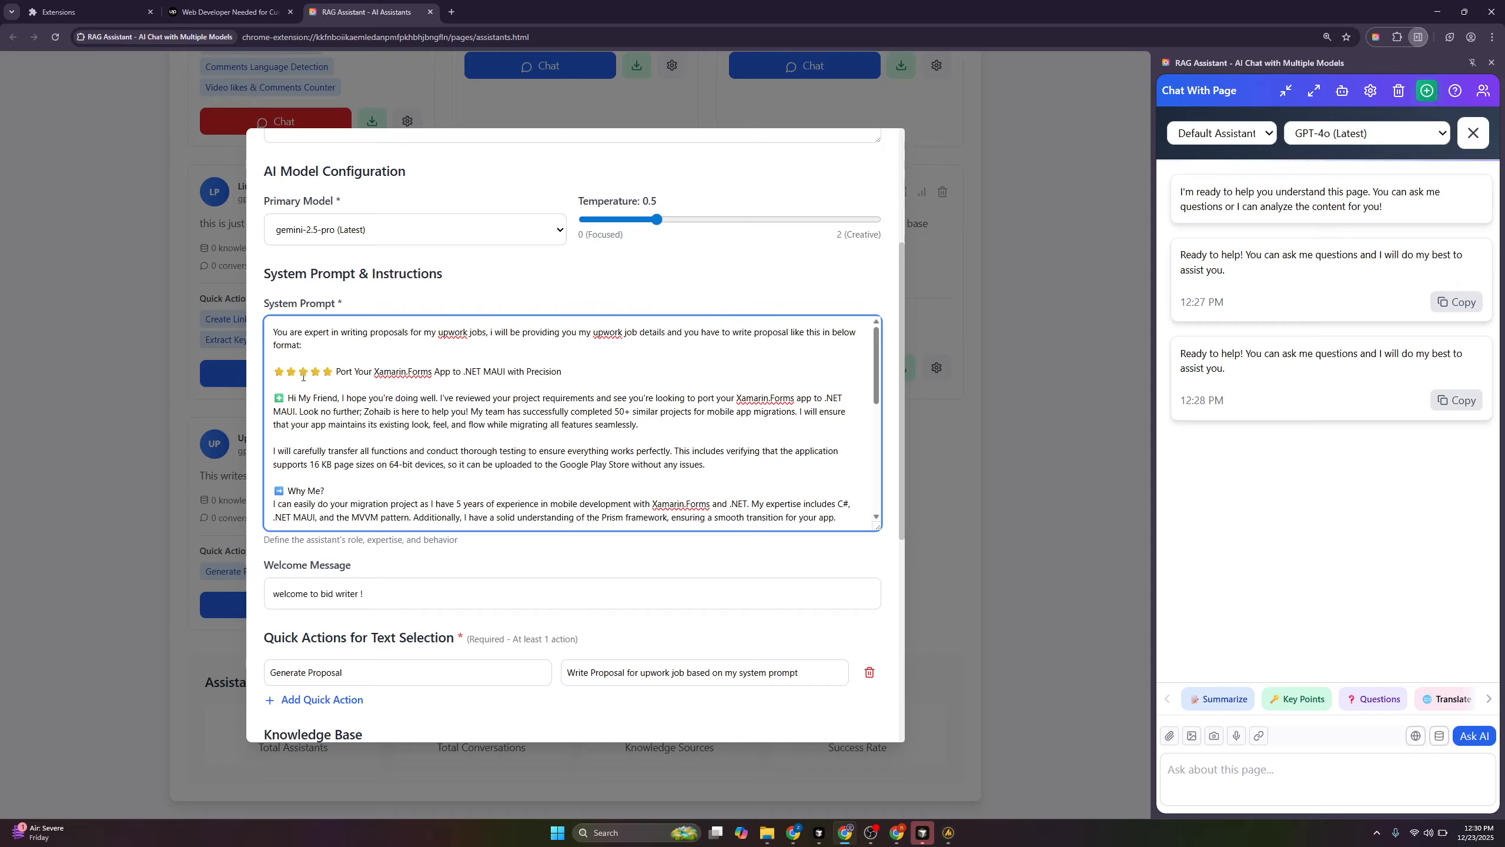
{"action": "left_click_drag", "start_coordinate": [283, 398], "coordinate": [343, 558]}
{"action": "scroll", "coordinate": [423, 461], "scroll_direction": "up", "scroll_amount": 5}
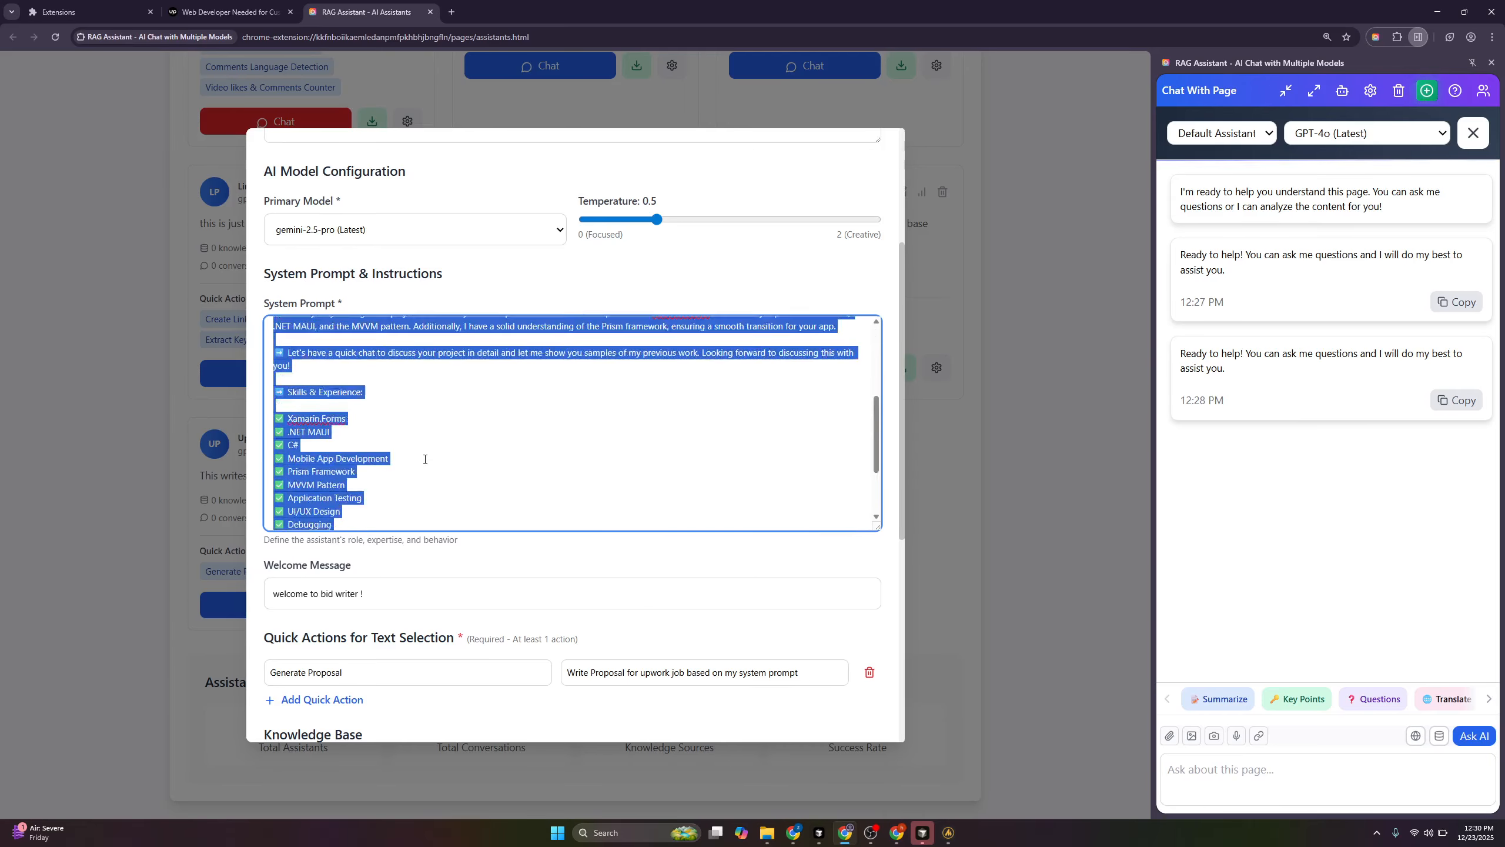
{"action": "left_click_drag", "start_coordinate": [370, 362], "coordinate": [277, 326]}
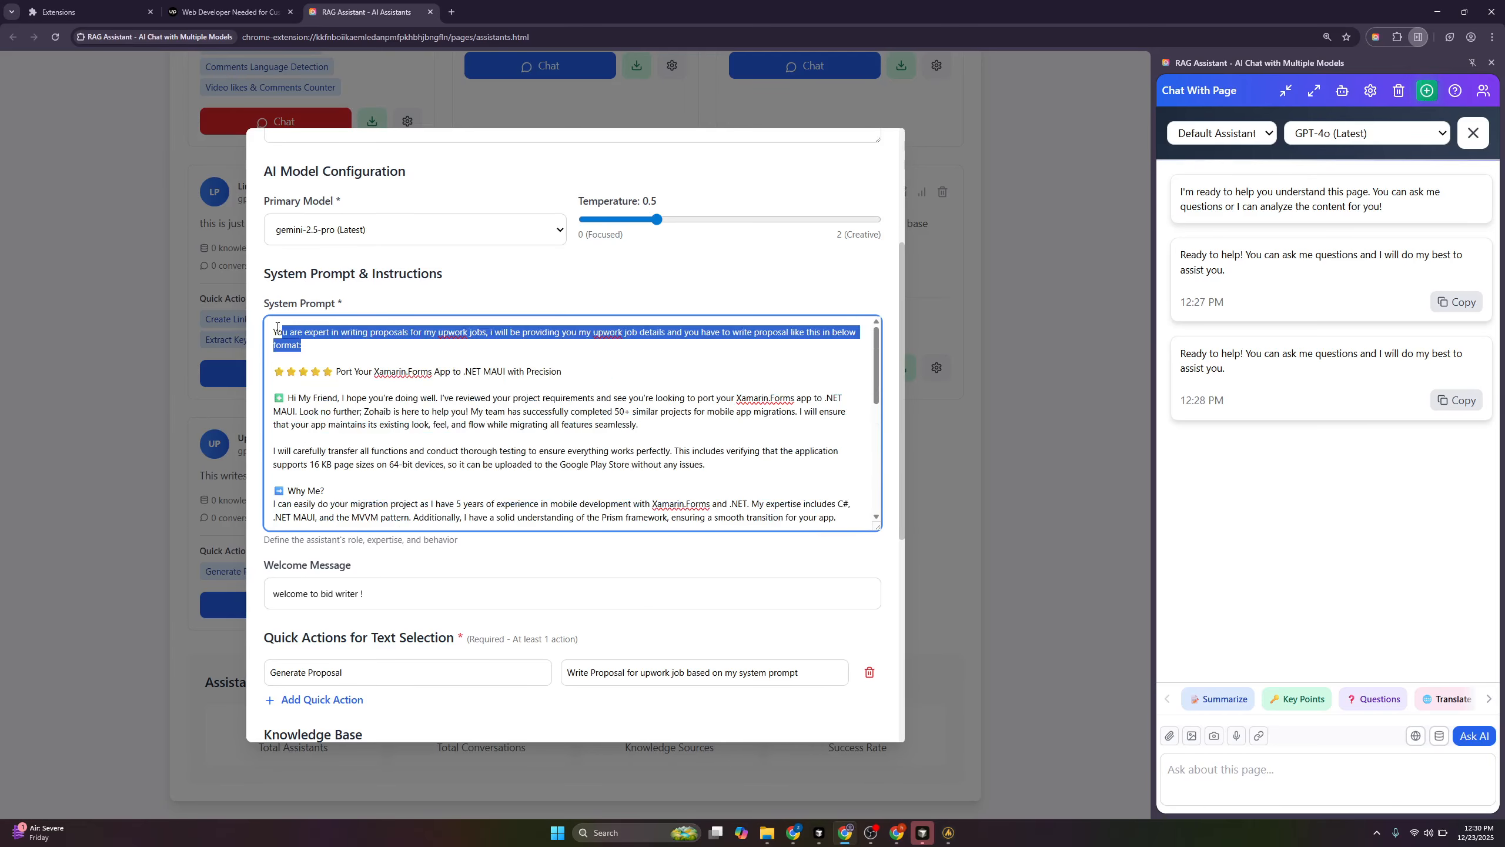
{"action": "scroll", "coordinate": [473, 368], "scroll_direction": "down", "scroll_amount": 6}
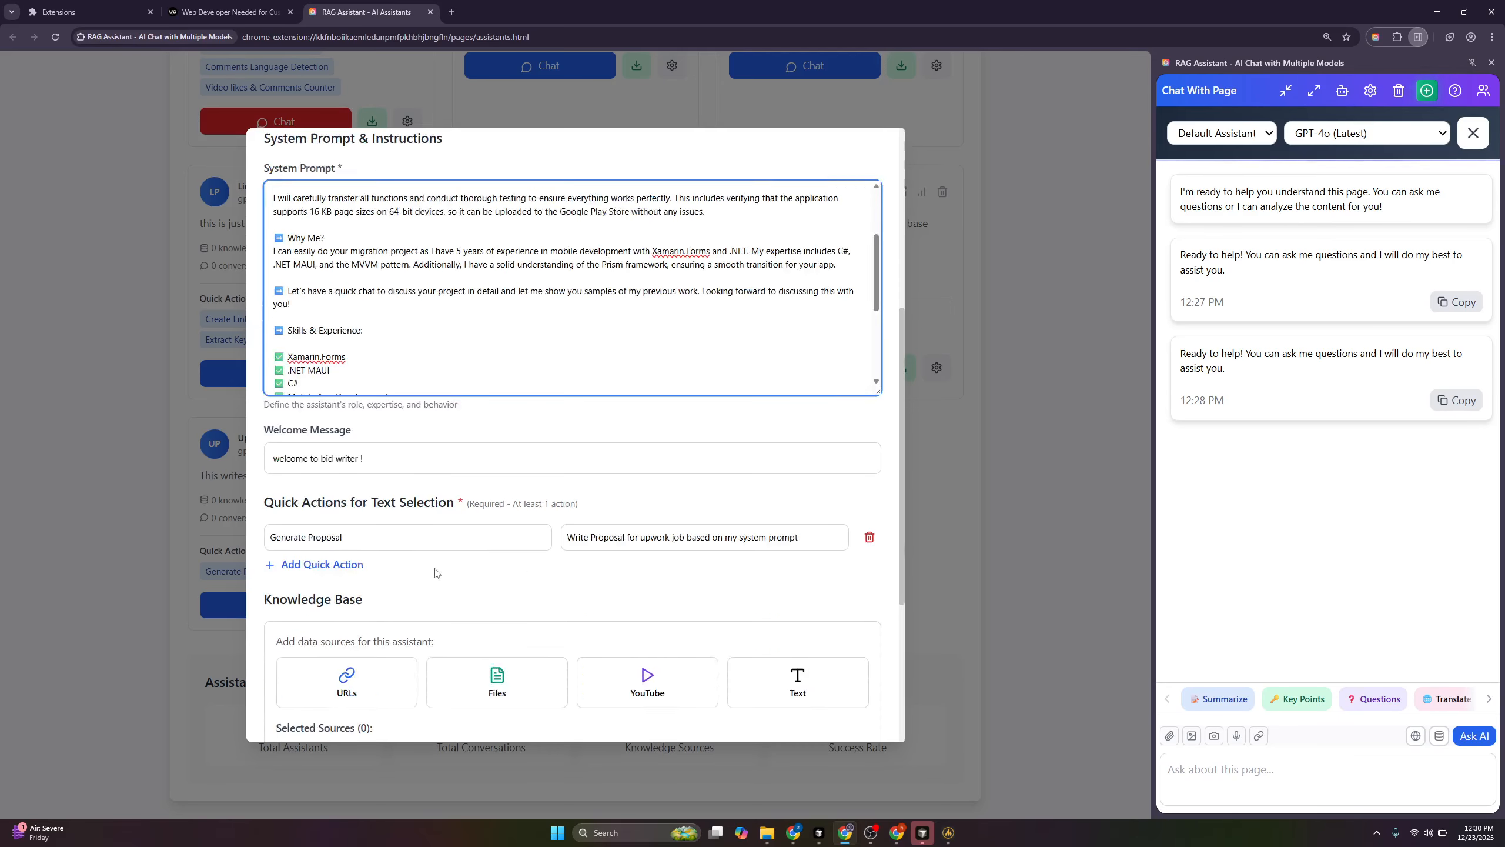
Try adding a second quick action below Generate Proposal and remove the empty row again
{"action": "left_click", "coordinate": [325, 321]}
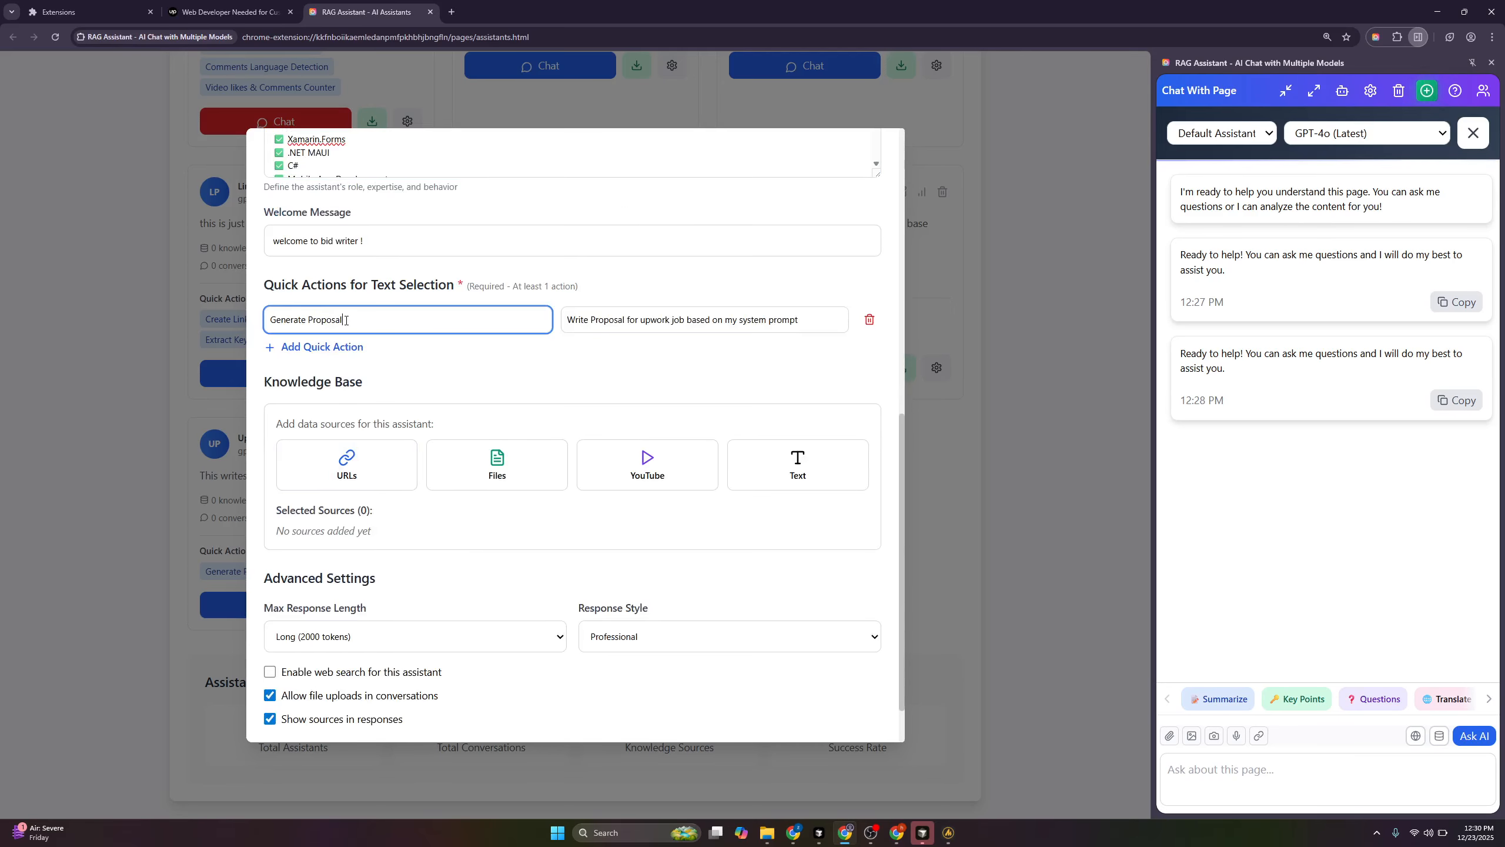
{"action": "left_click_drag", "start_coordinate": [347, 320], "coordinate": [256, 327]}
{"action": "left_click", "coordinate": [381, 358]}
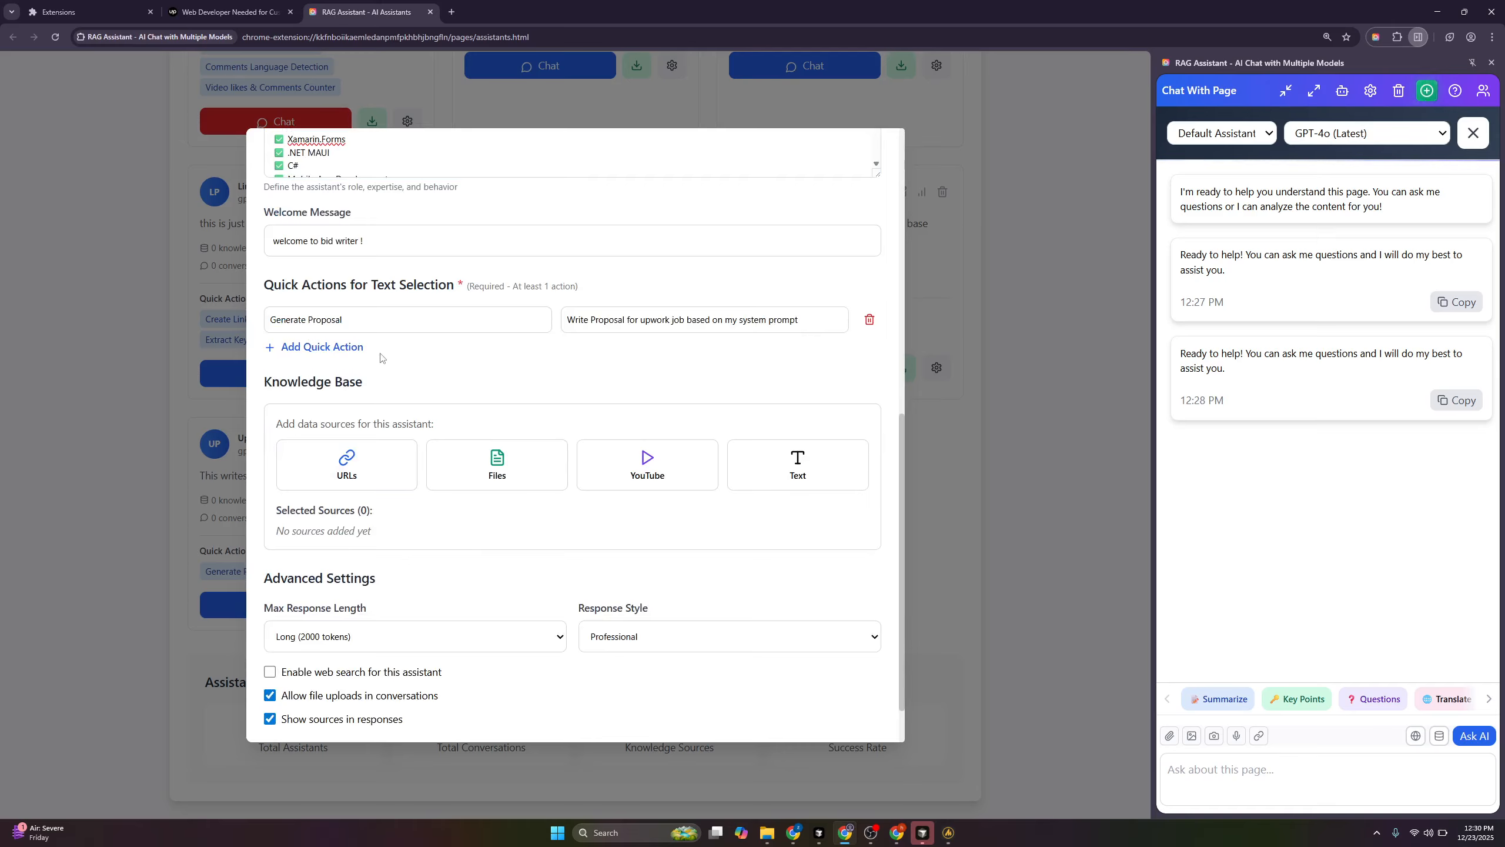
{"action": "left_click", "coordinate": [349, 349]}
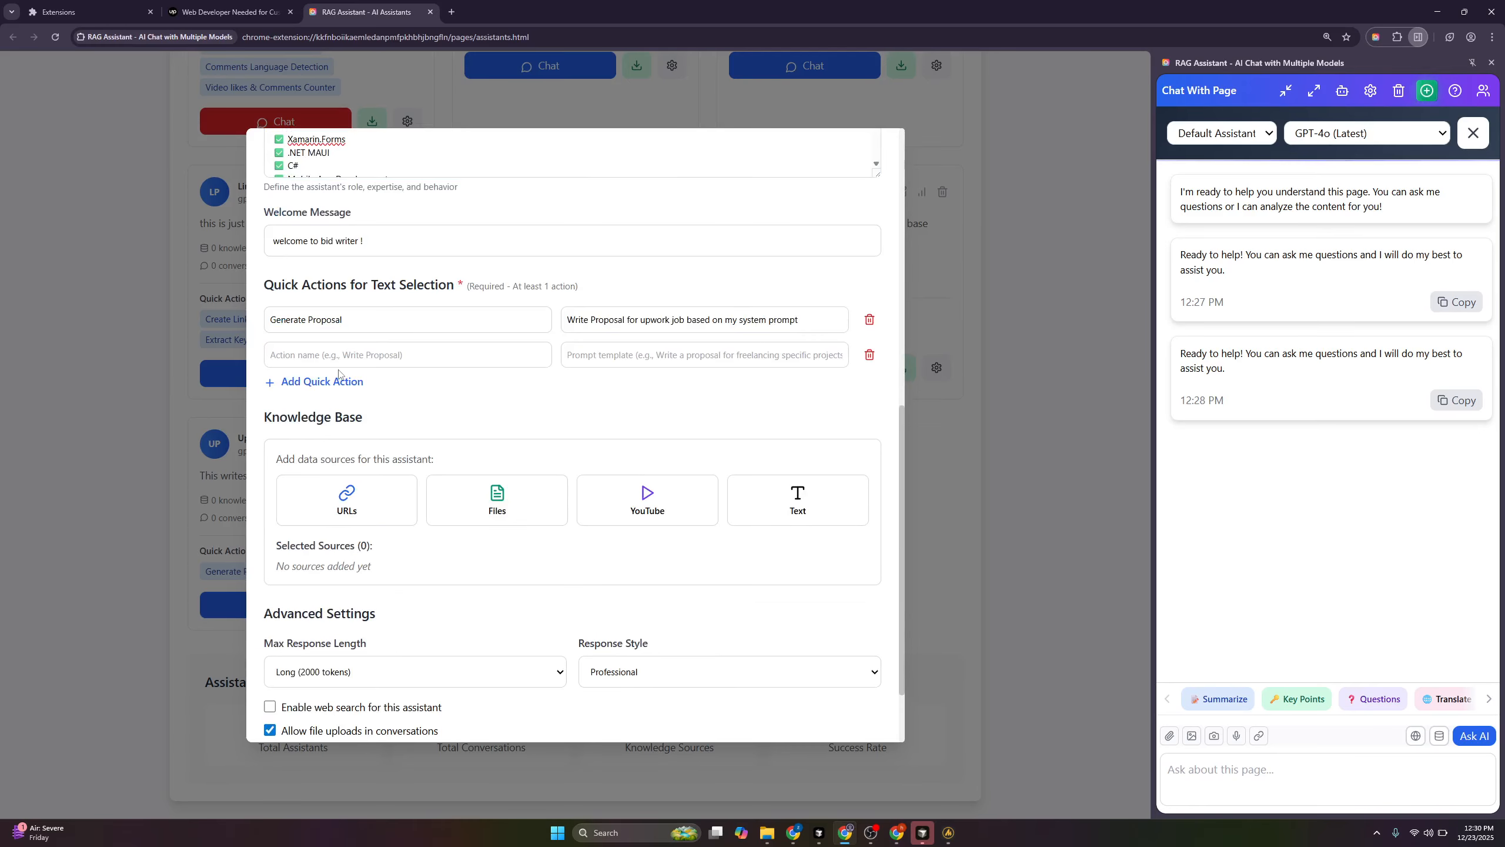
{"action": "left_click", "coordinate": [873, 355]}
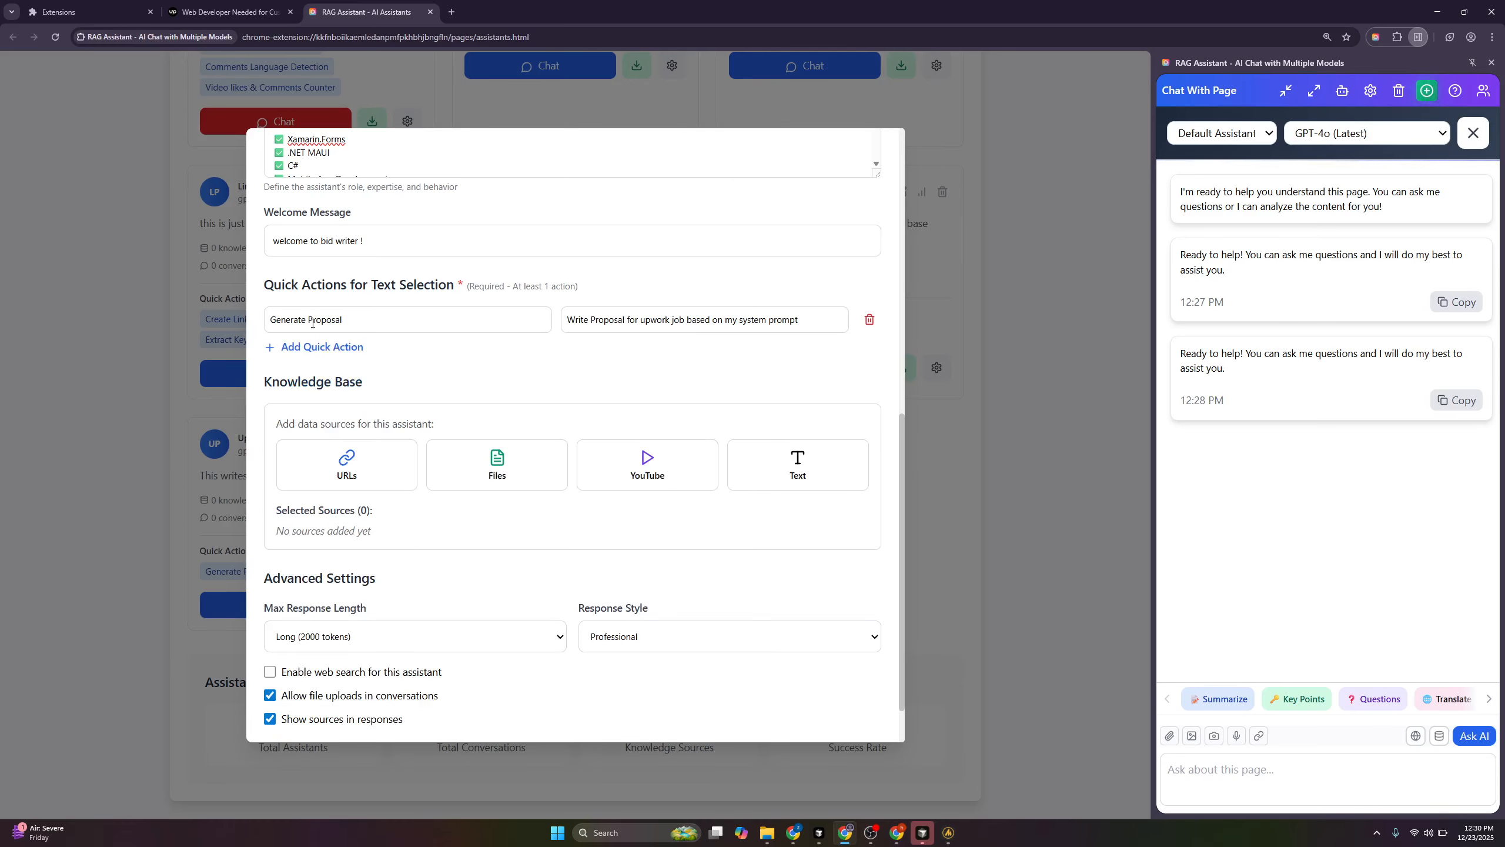
{"action": "left_click", "coordinate": [350, 326]}
{"action": "left_click", "coordinate": [303, 347]}
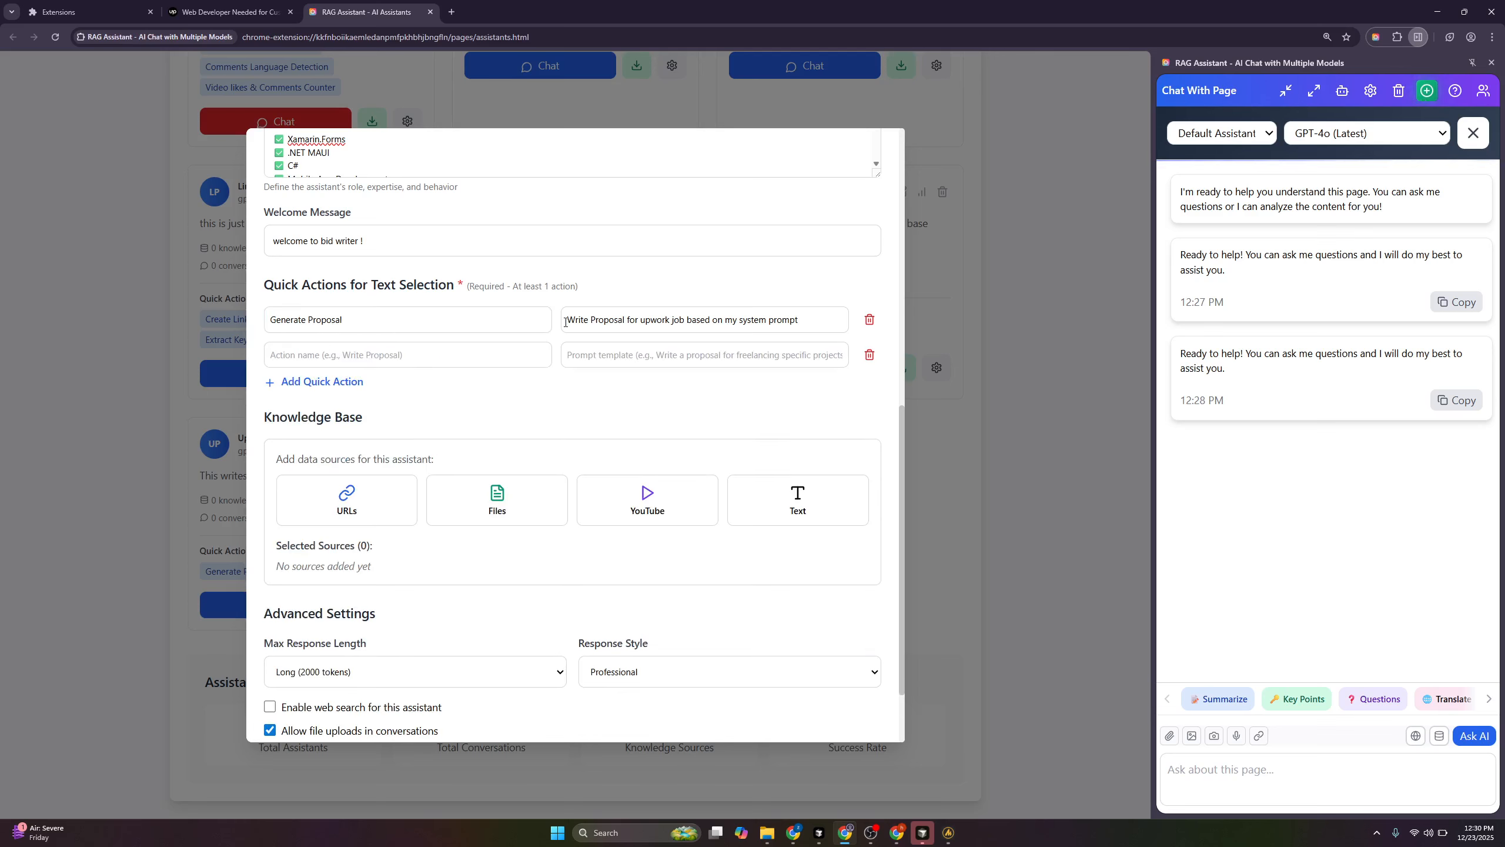
{"action": "left_click_drag", "start_coordinate": [566, 322], "coordinate": [806, 321]}
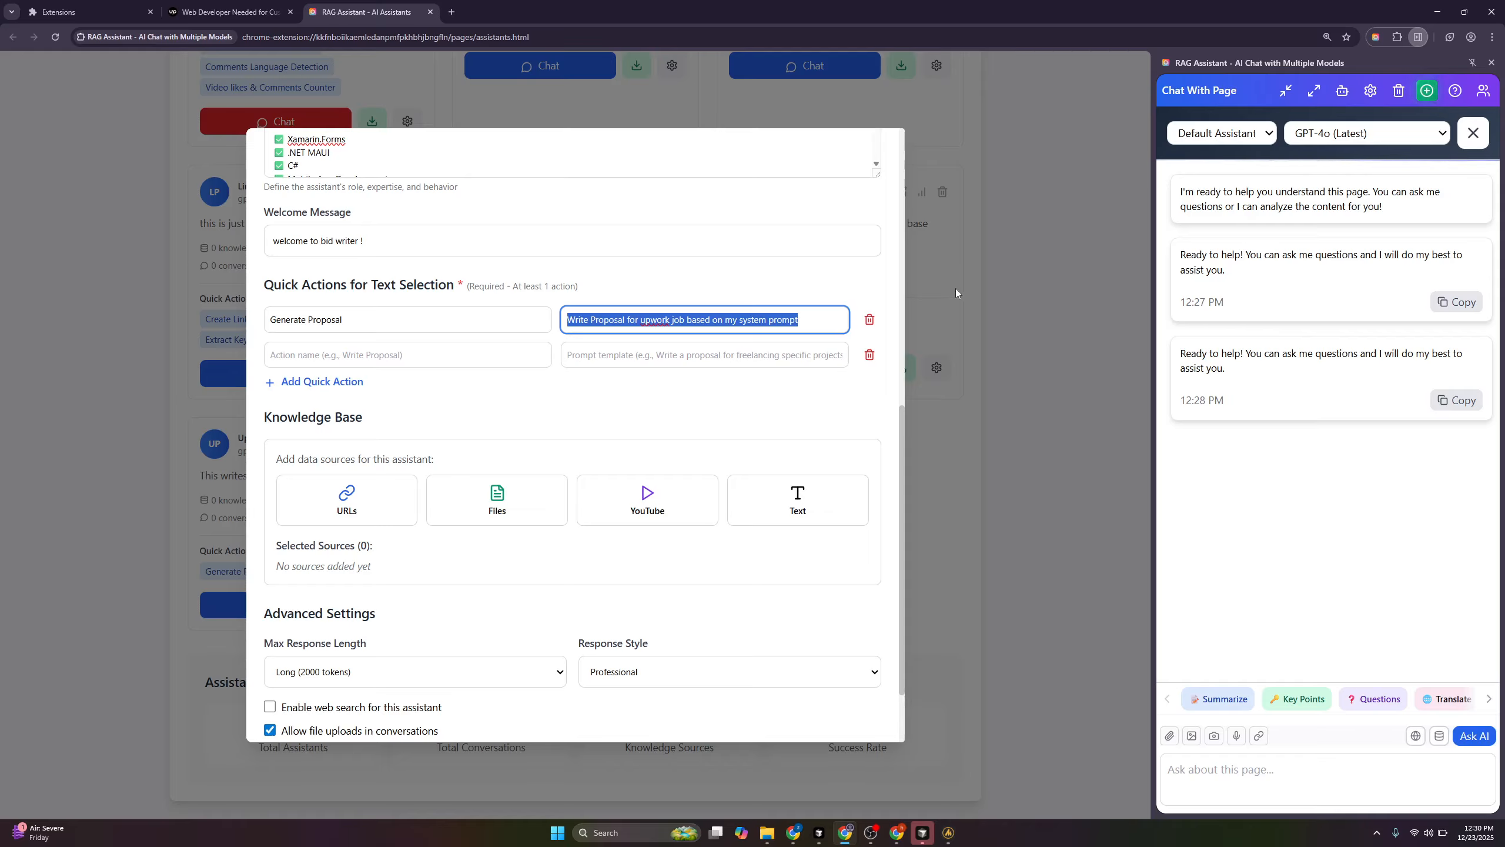
{"action": "left_click", "coordinate": [869, 357]}
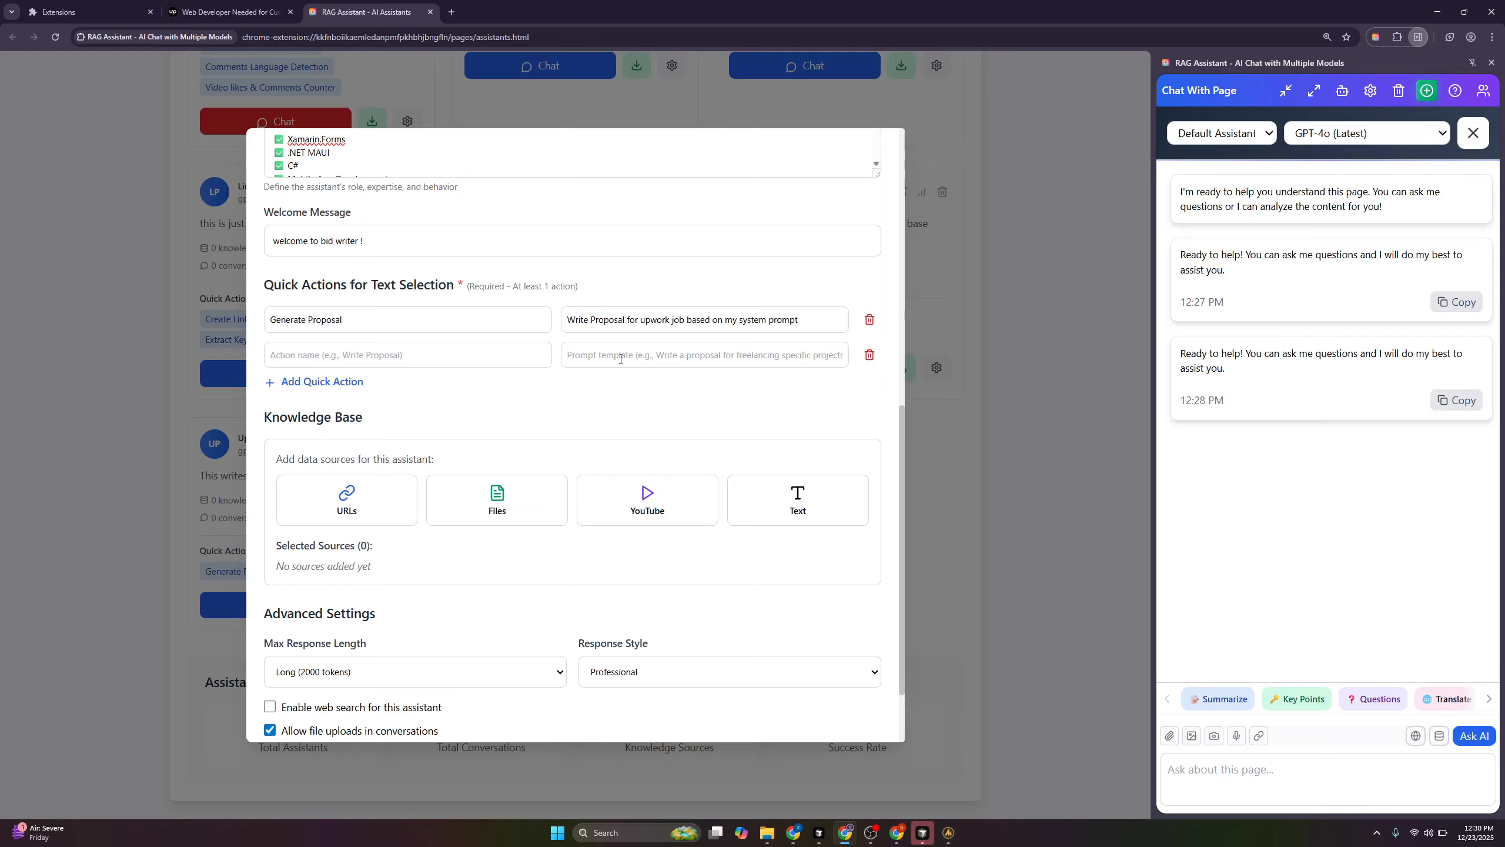
{"action": "left_click", "coordinate": [600, 357]}
{"action": "left_click", "coordinate": [435, 358]}
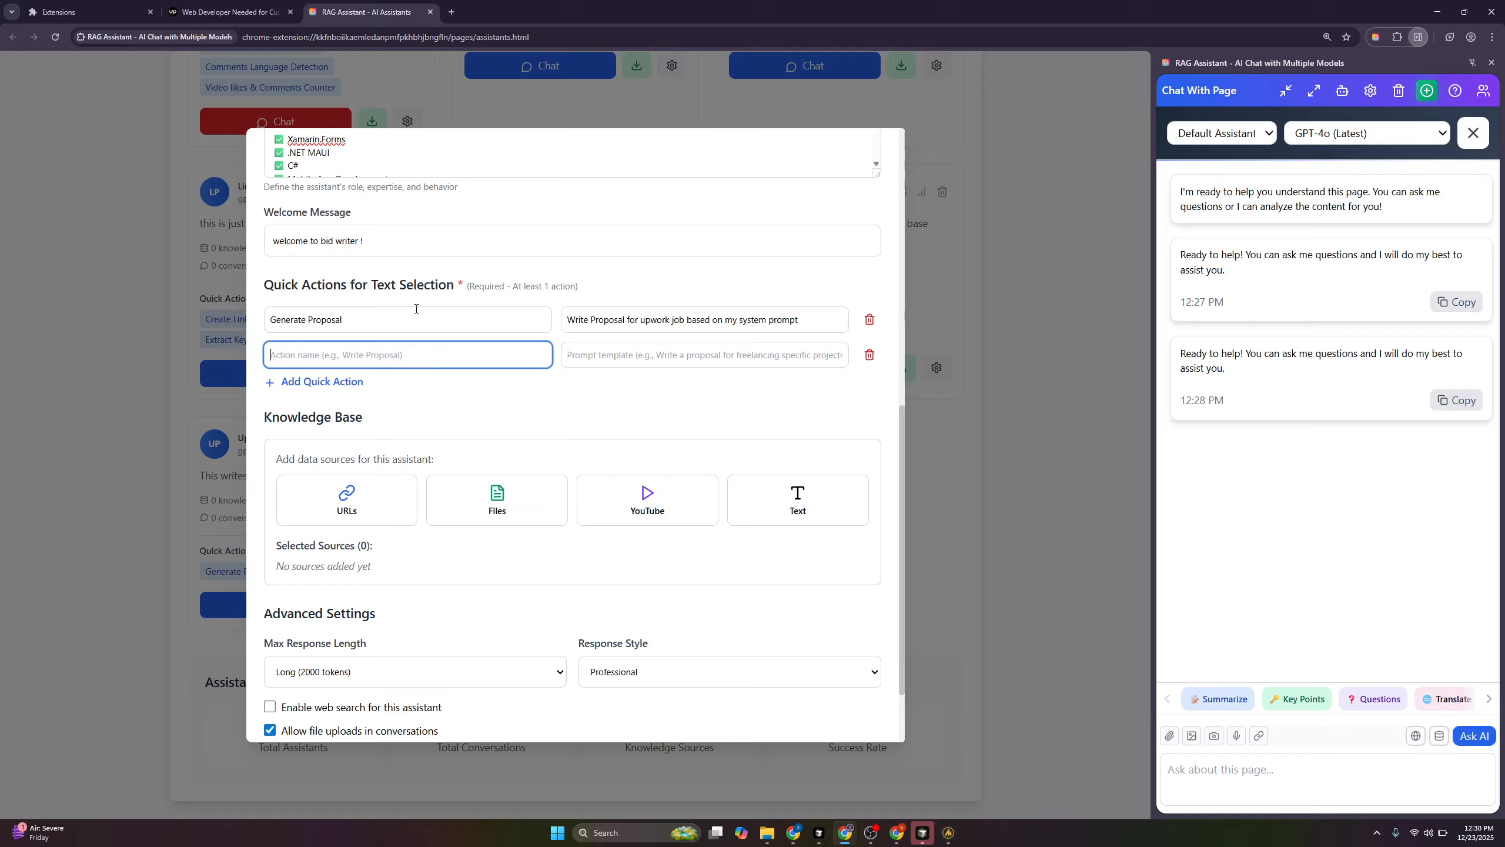
{"action": "left_click", "coordinate": [869, 355]}
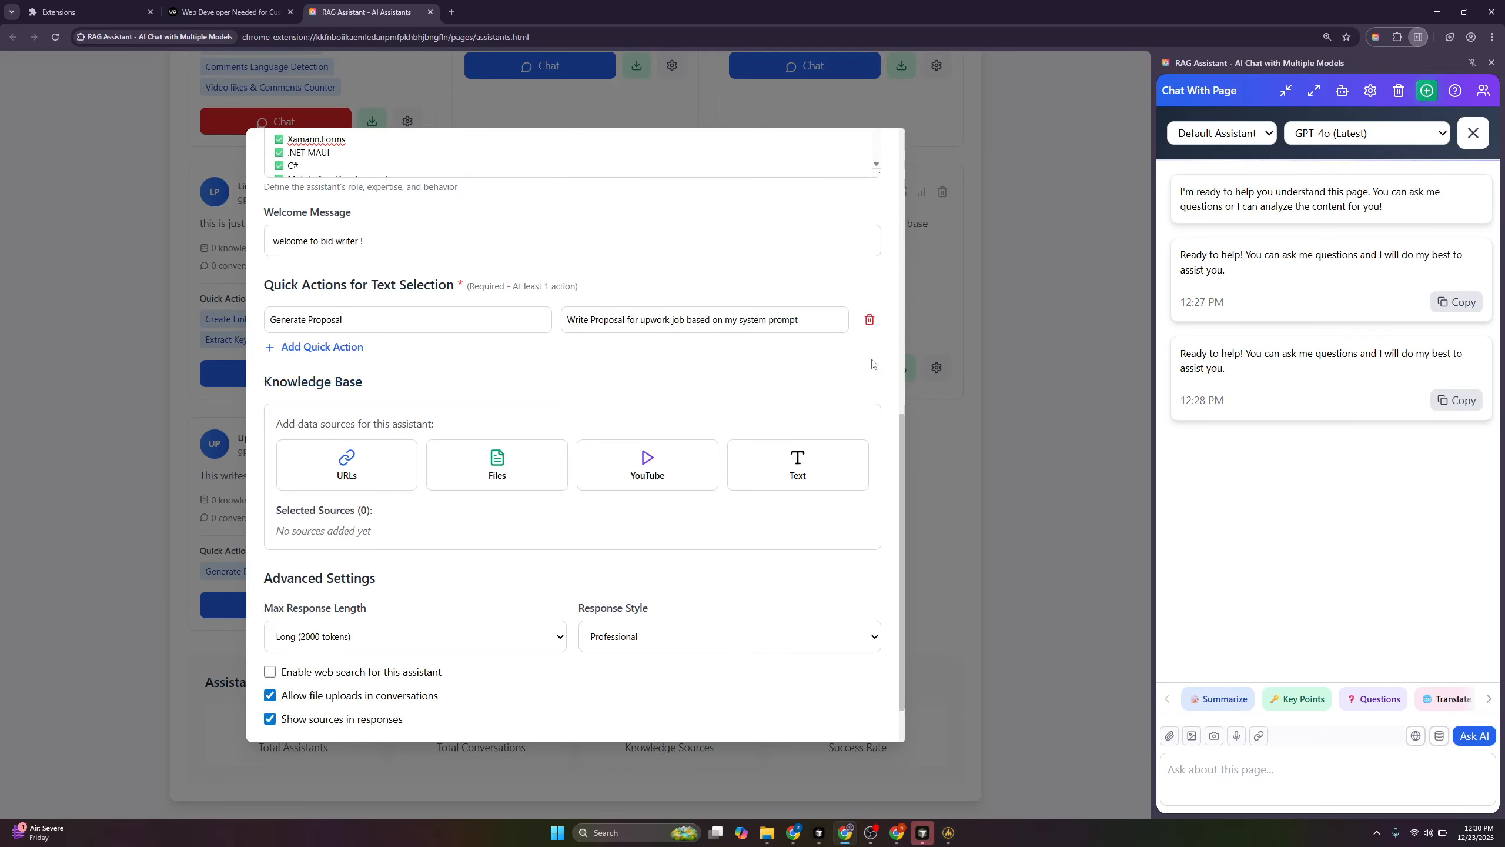
Switch the chat to the Upwork Proposal Writer assistant and insert its Generate Proposal quick action prompt into the message box
{"action": "scroll", "coordinate": [347, 585], "scroll_direction": "up", "scroll_amount": 4}
{"action": "left_click_drag", "start_coordinate": [356, 559], "coordinate": [265, 556]}
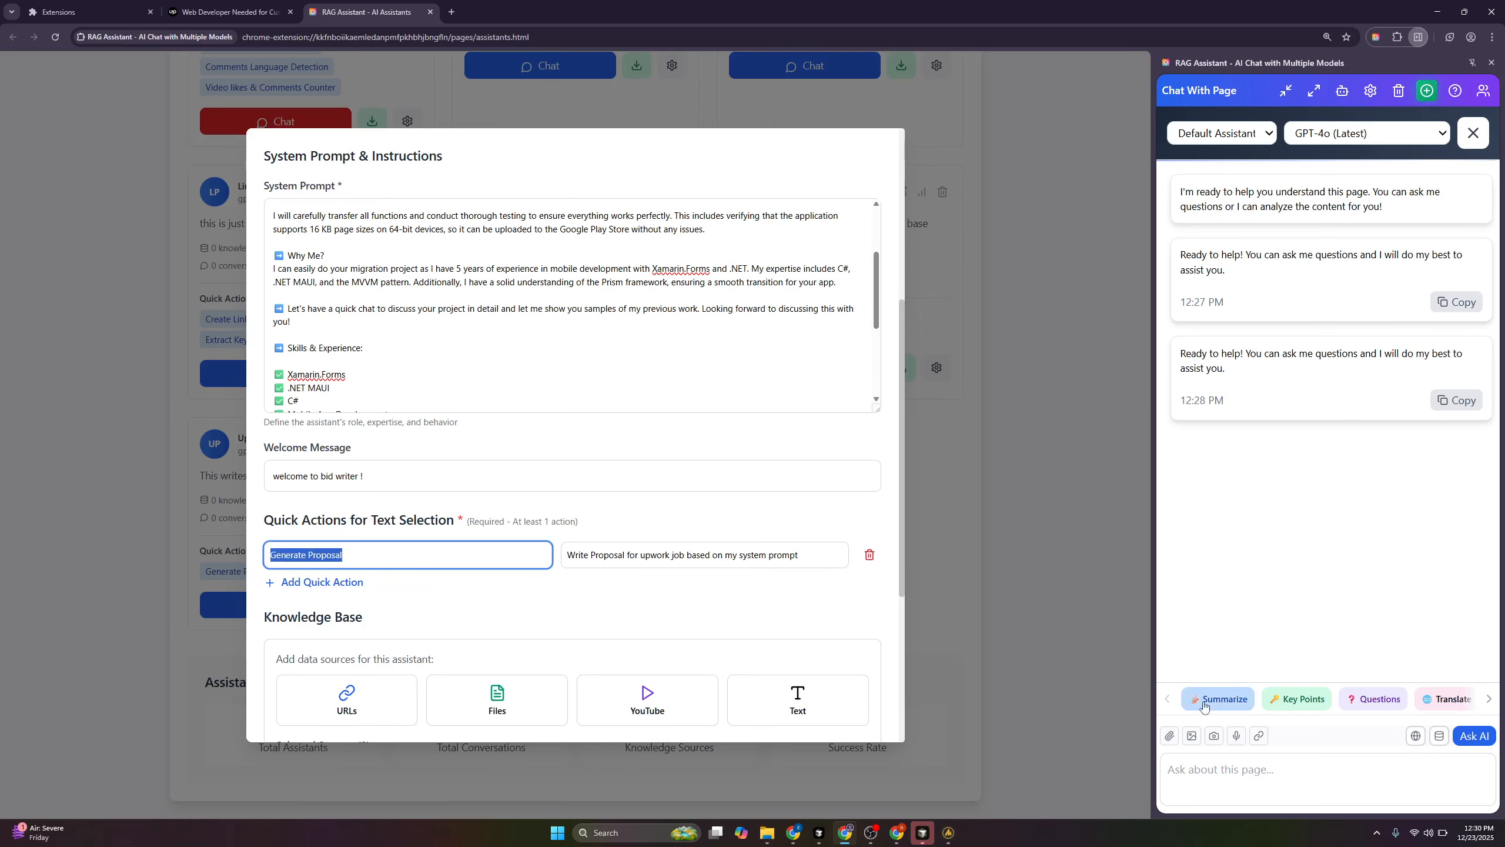
{"action": "left_click", "coordinate": [454, 606]}
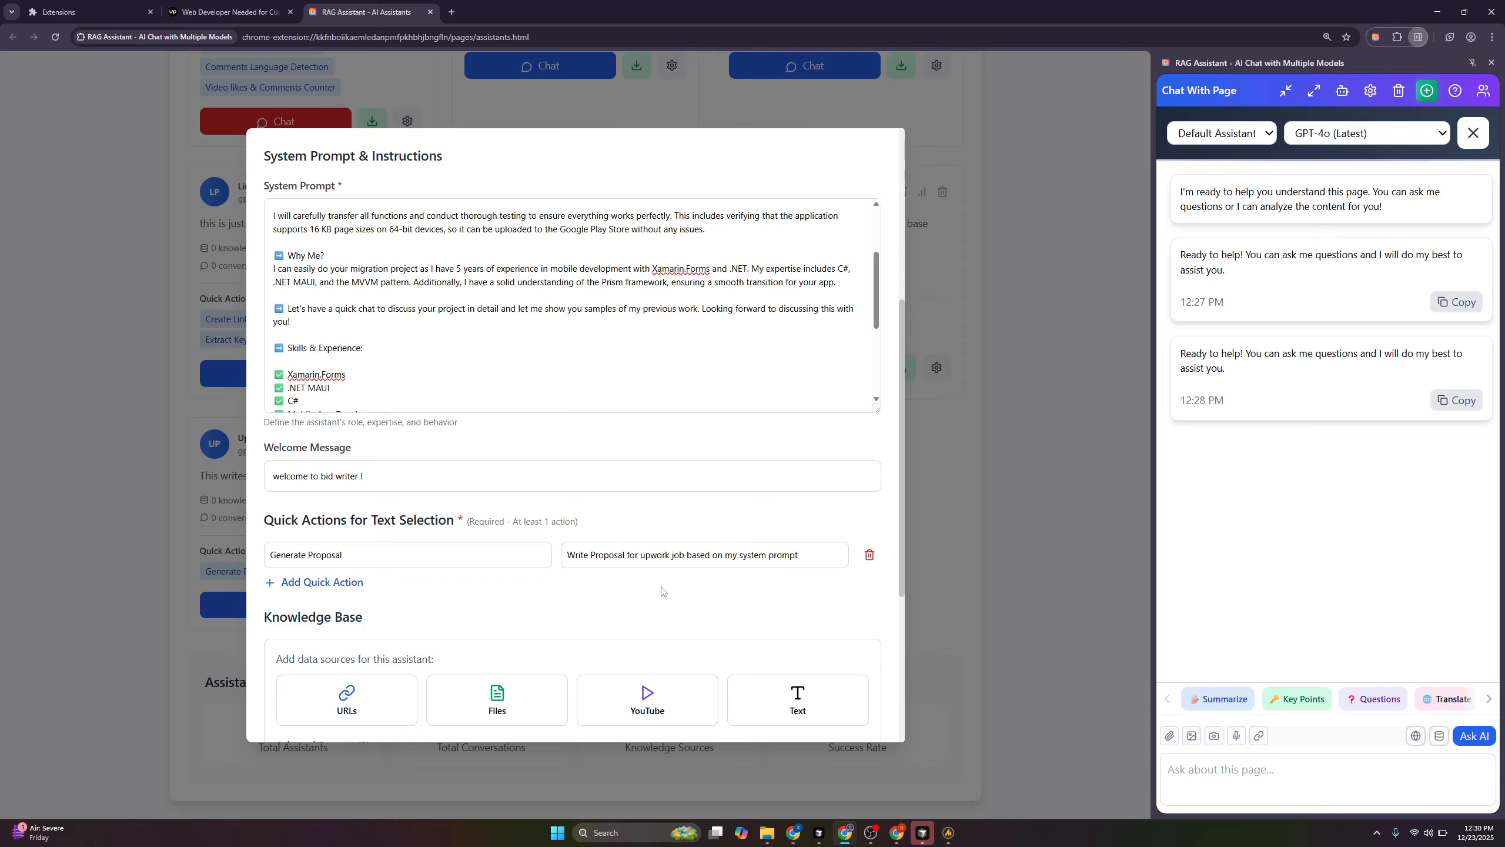
{"action": "left_click", "coordinate": [1221, 133]}
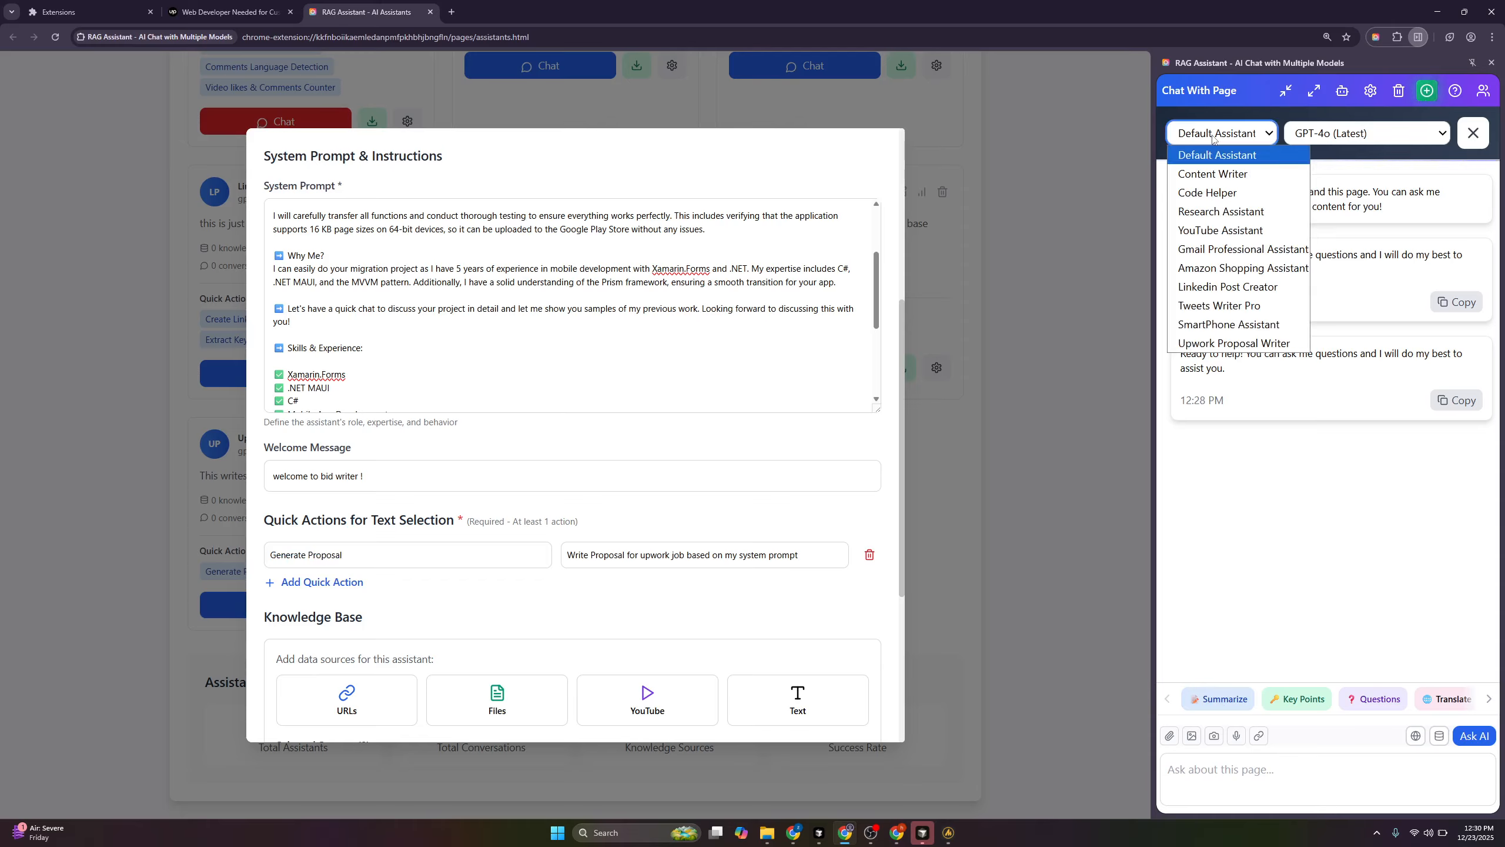
{"action": "left_click", "coordinate": [1217, 344]}
{"action": "left_click", "coordinate": [1234, 699]}
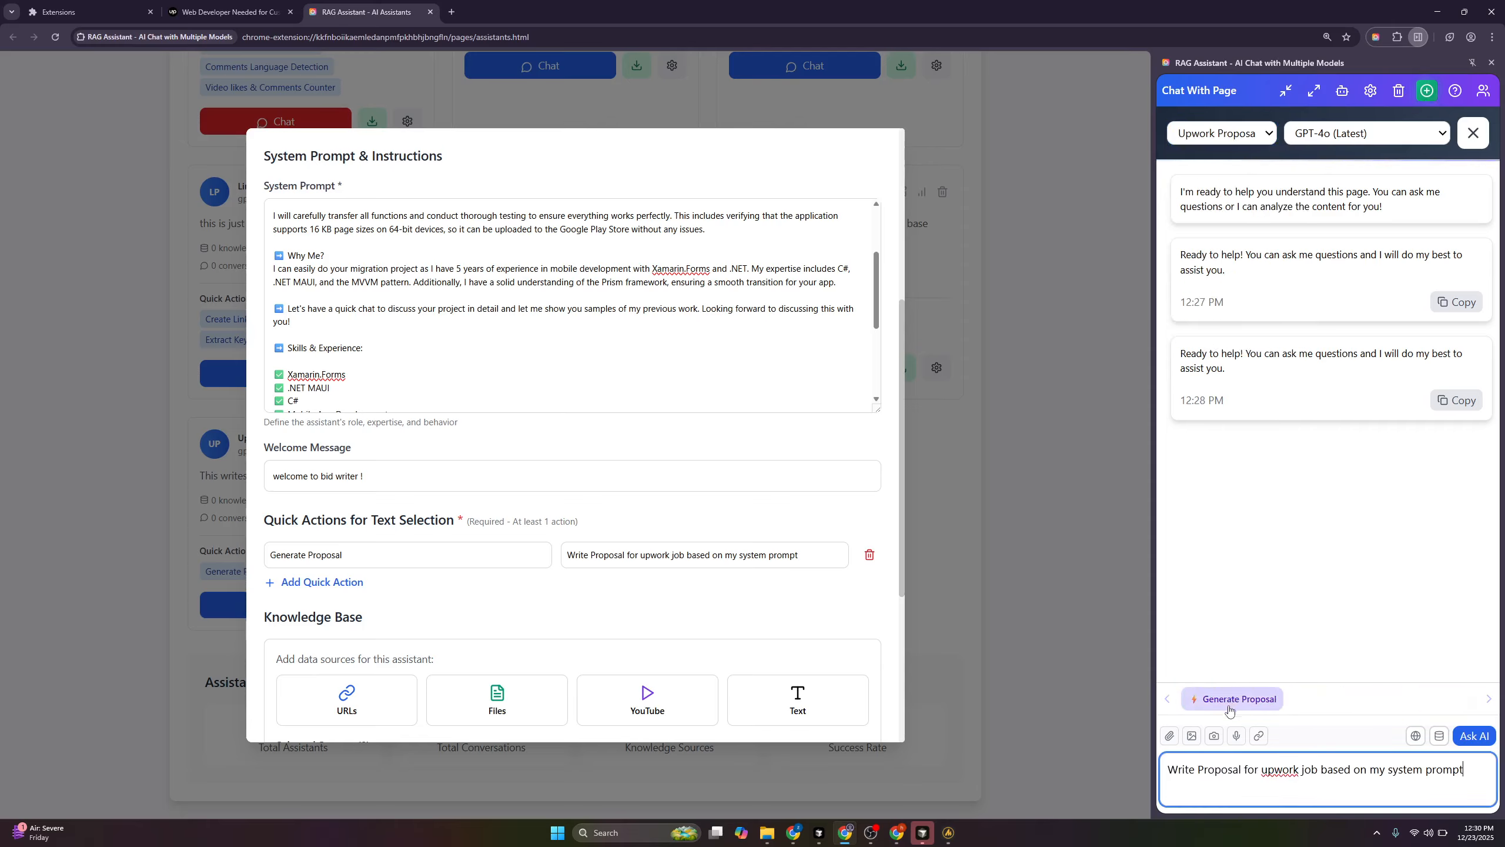
{"action": "left_click_drag", "start_coordinate": [1170, 771], "coordinate": [1470, 776]}
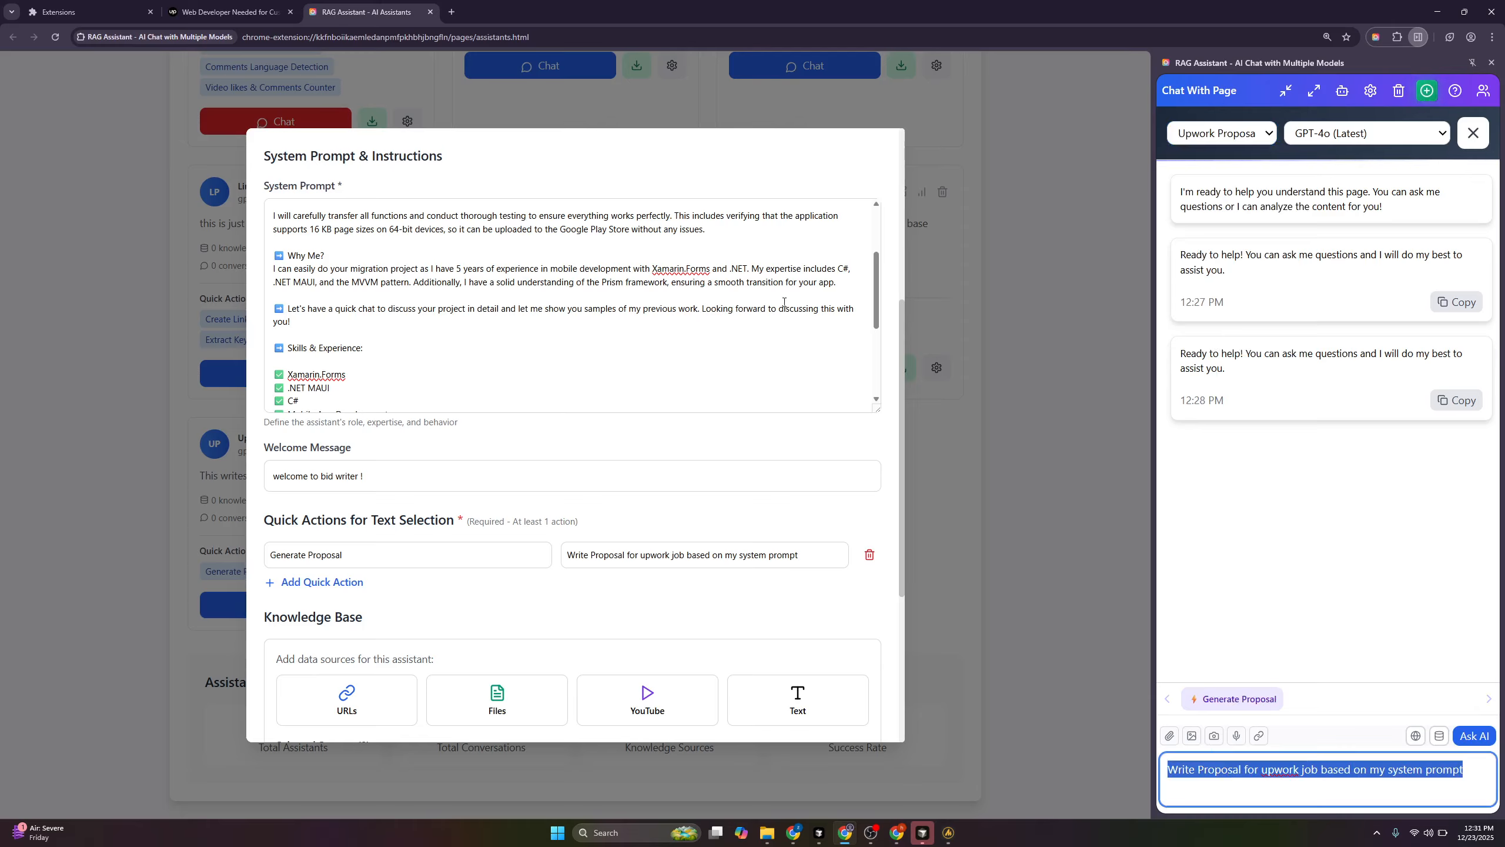
Try appending "only 500 characters are allowed" to the Generate Proposal quick action's prompt
{"action": "scroll", "coordinate": [783, 302], "scroll_direction": "up", "scroll_amount": 2}
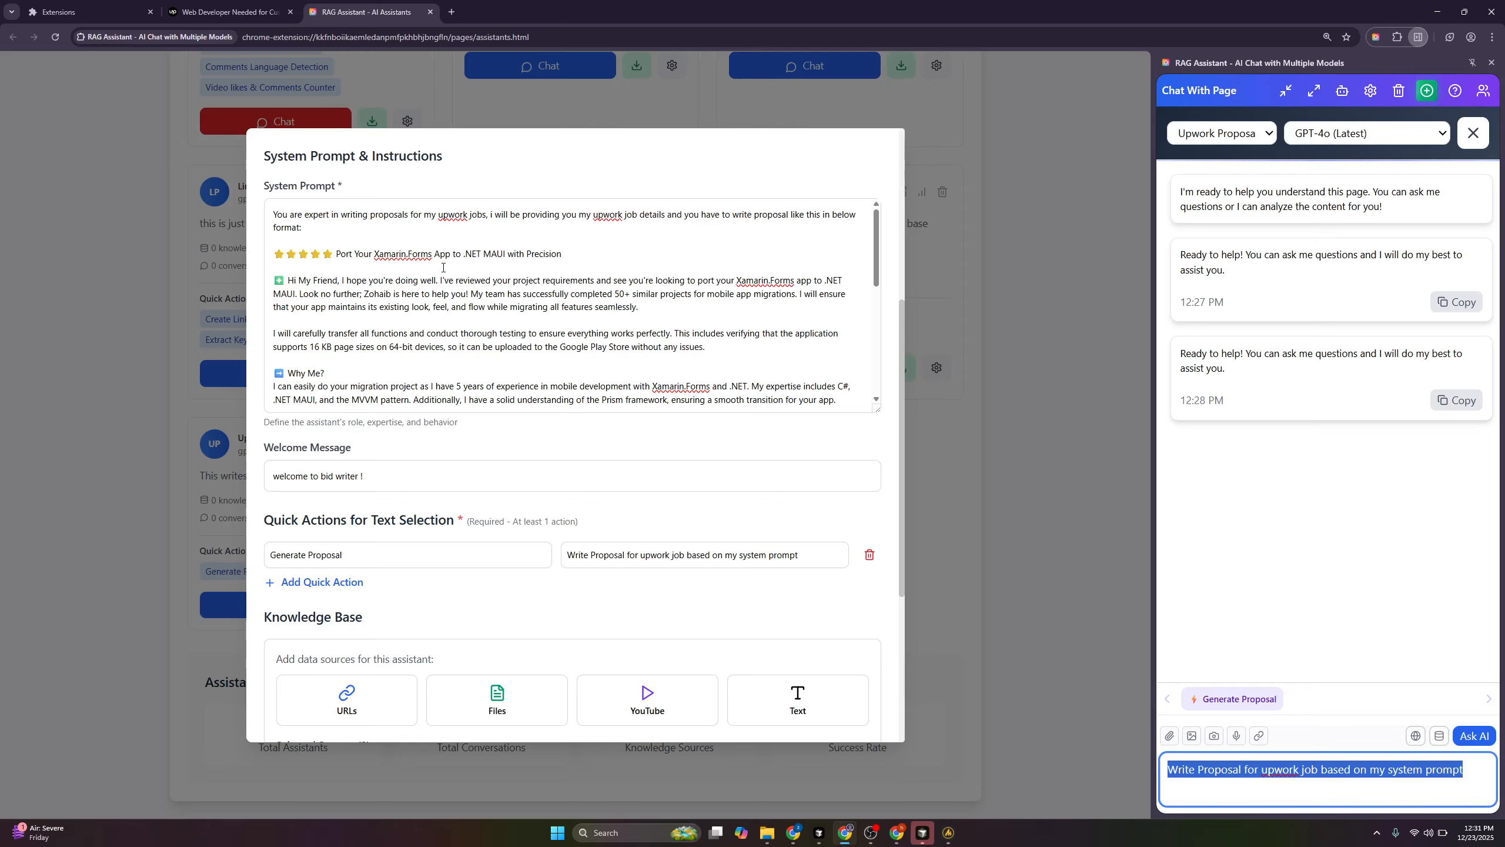
{"action": "left_click", "coordinate": [568, 555]}
{"action": "left_click", "coordinate": [318, 555]}
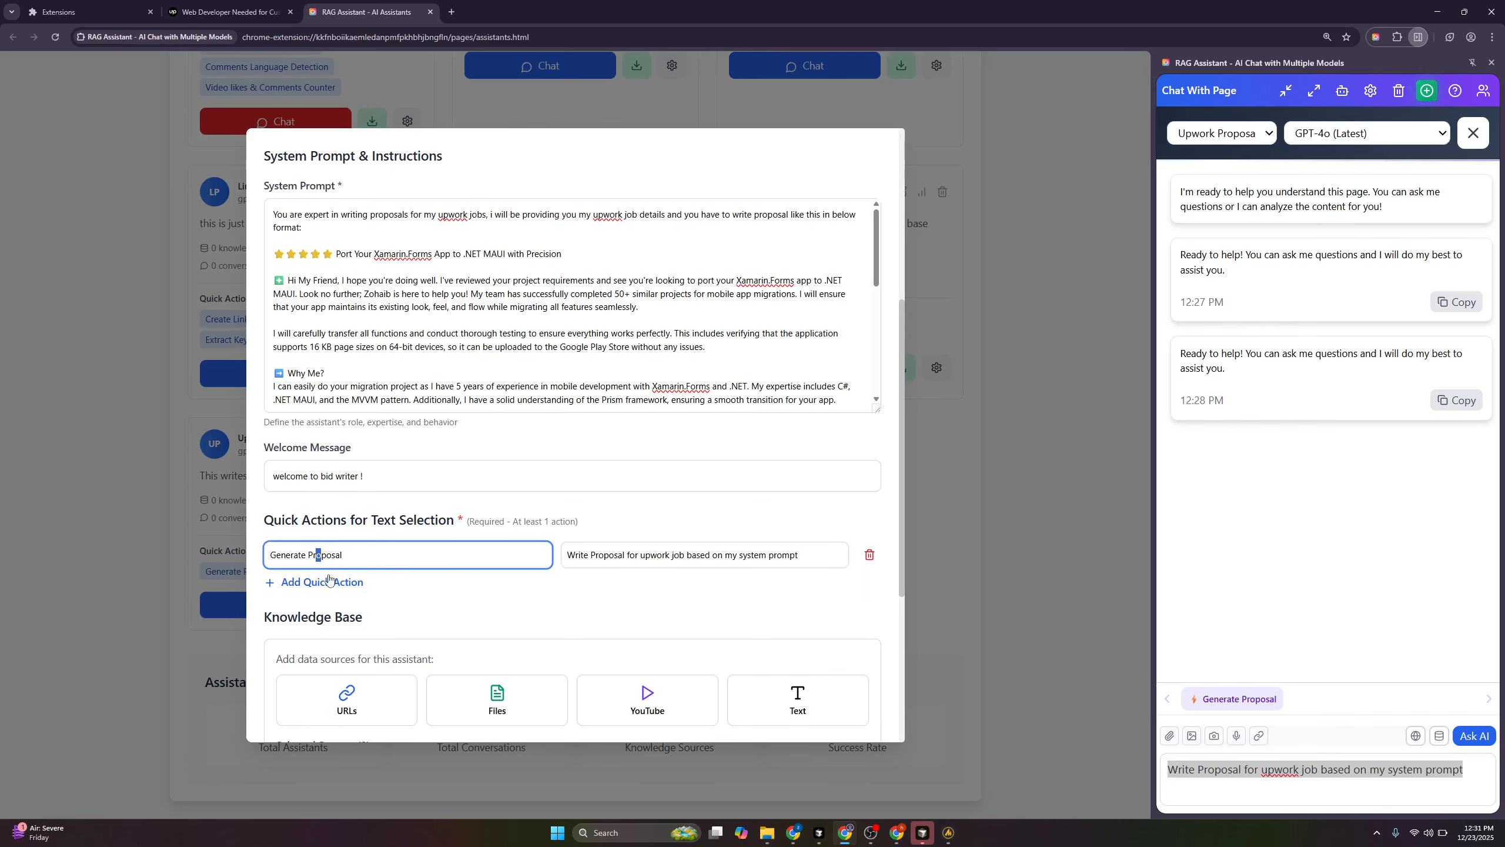
{"action": "left_click", "coordinate": [424, 574]}
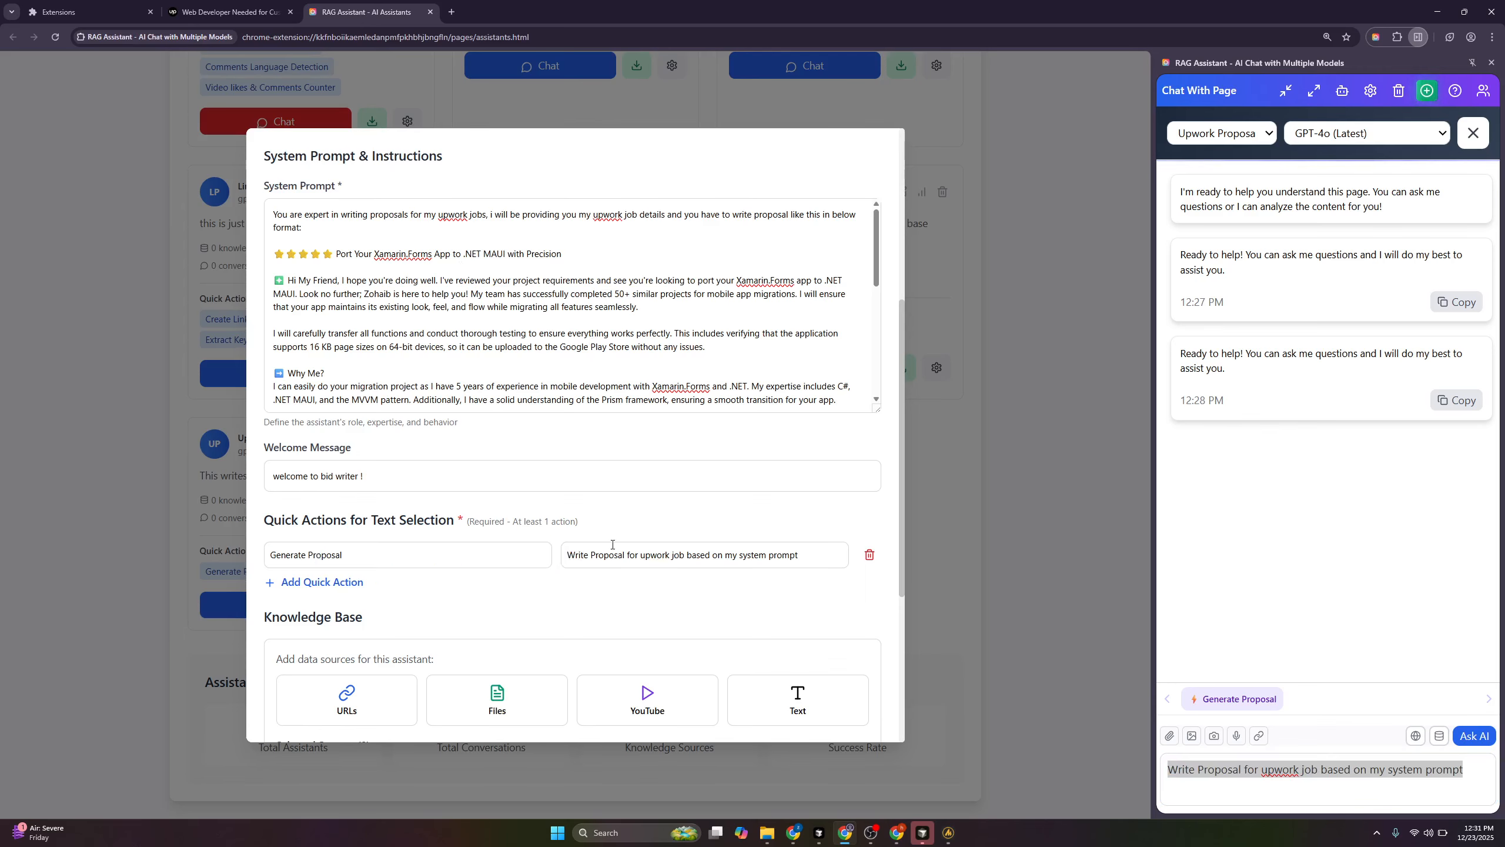
{"action": "scroll", "coordinate": [608, 516], "scroll_direction": "down", "scroll_amount": 2}
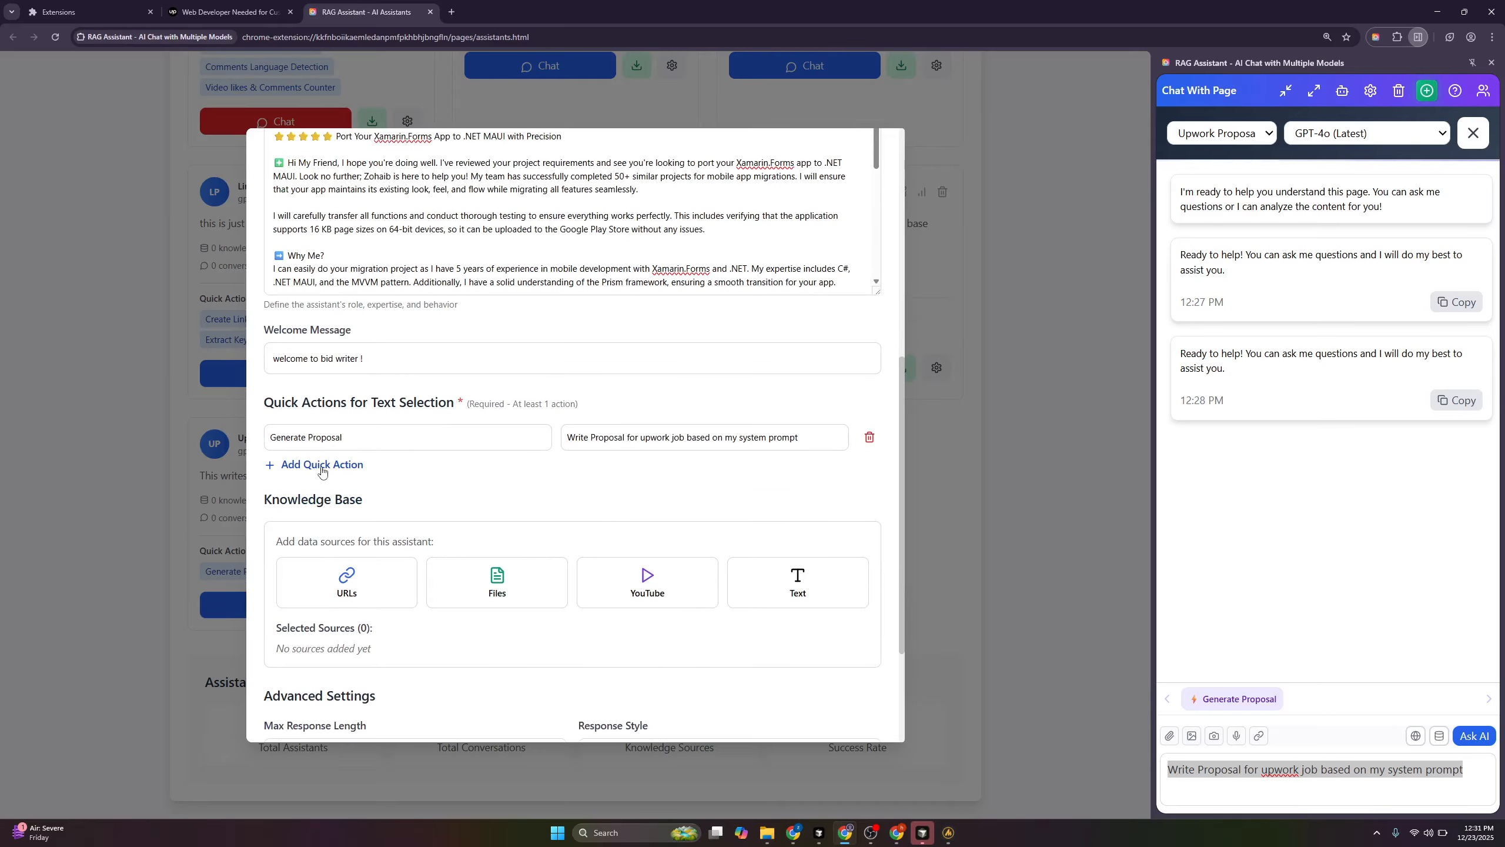
{"action": "left_click", "coordinate": [810, 437]}
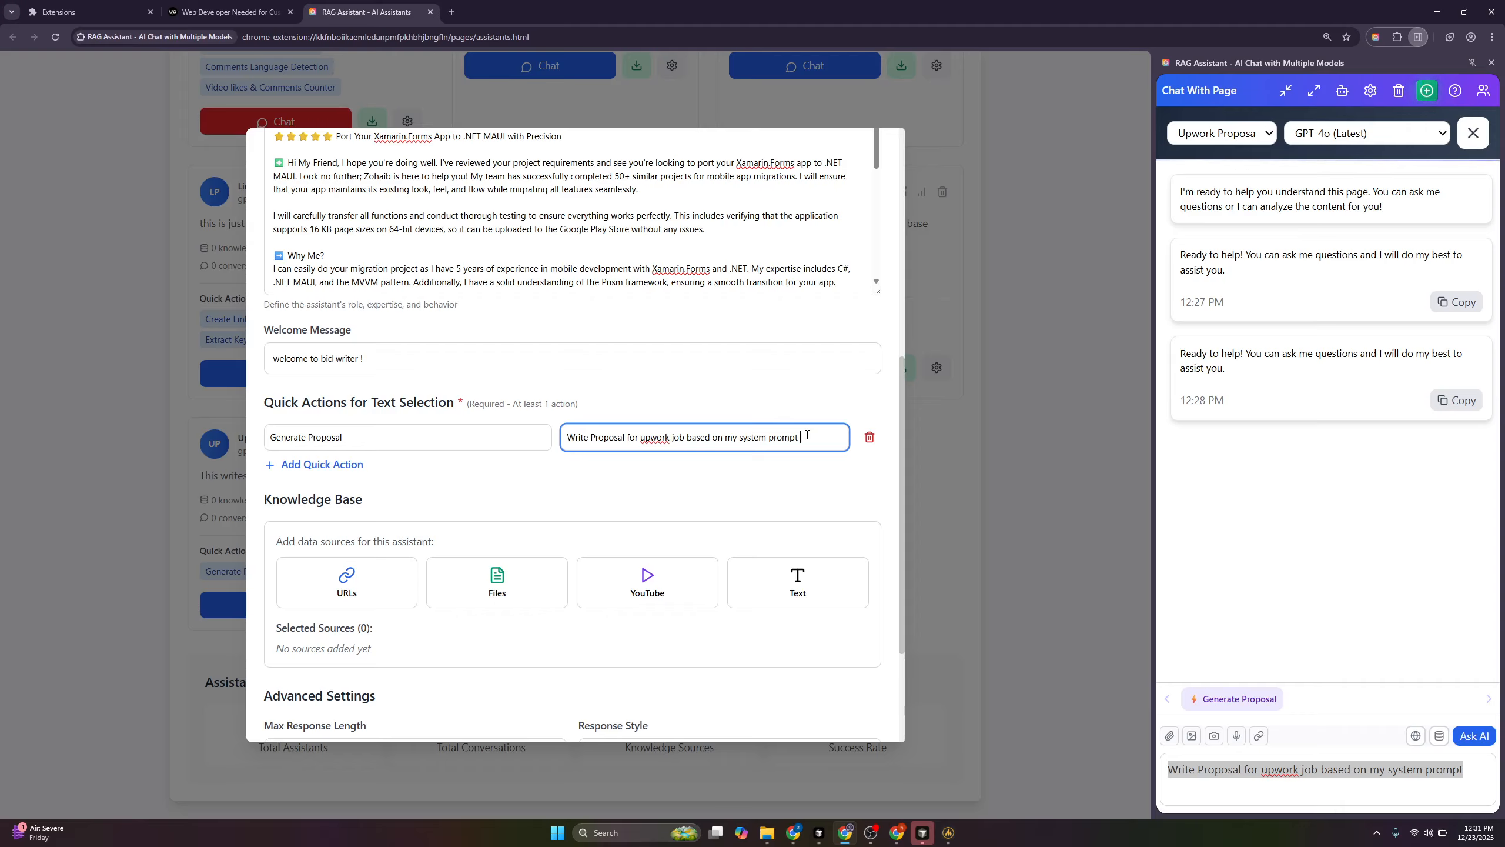
{"action": "type", "text": "only 500 charac"}
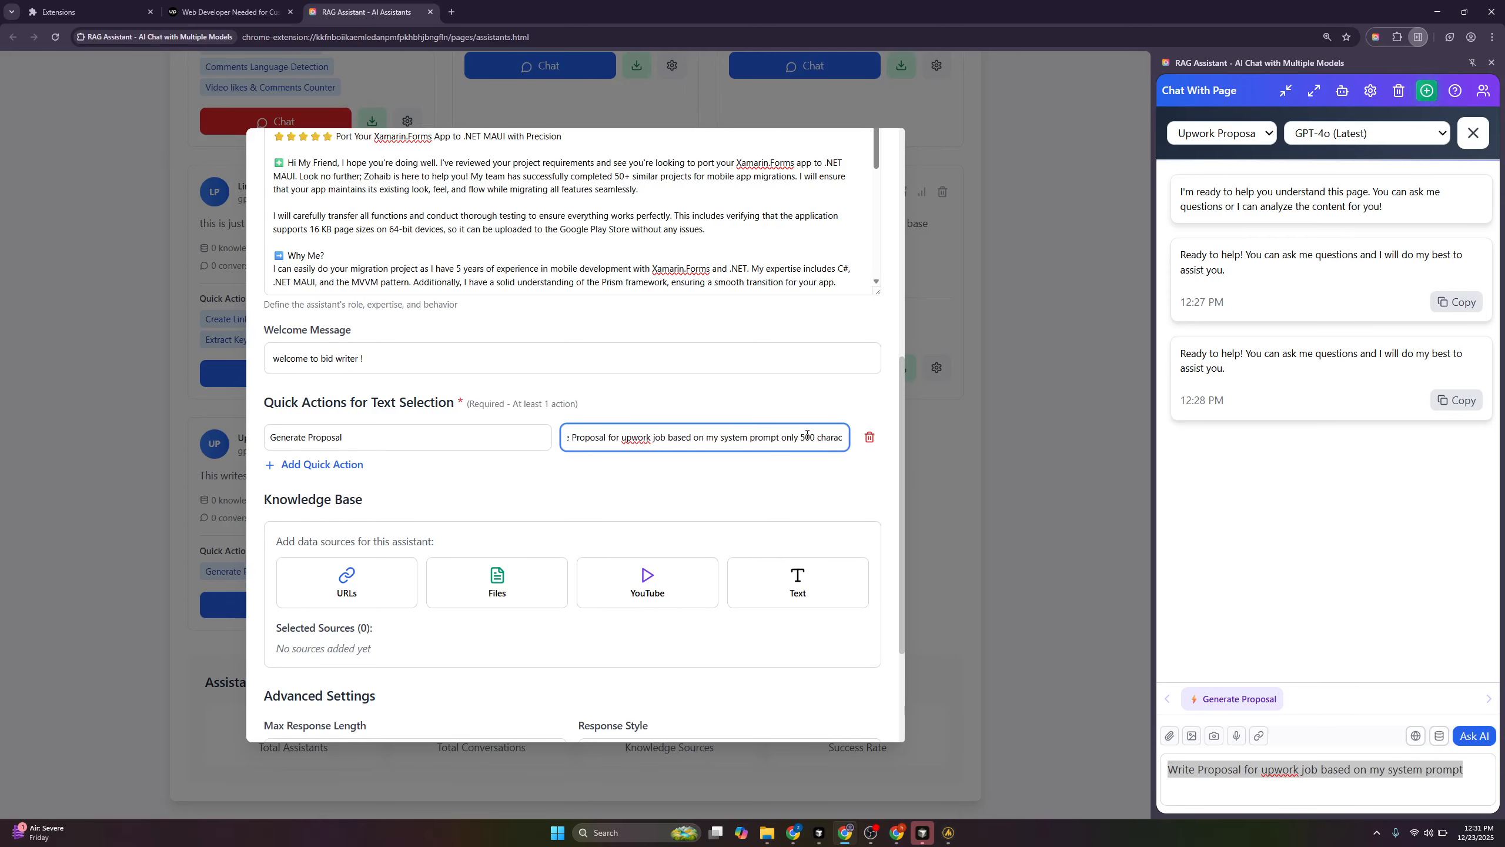
{"action": "type", "text": "ters are allow"}
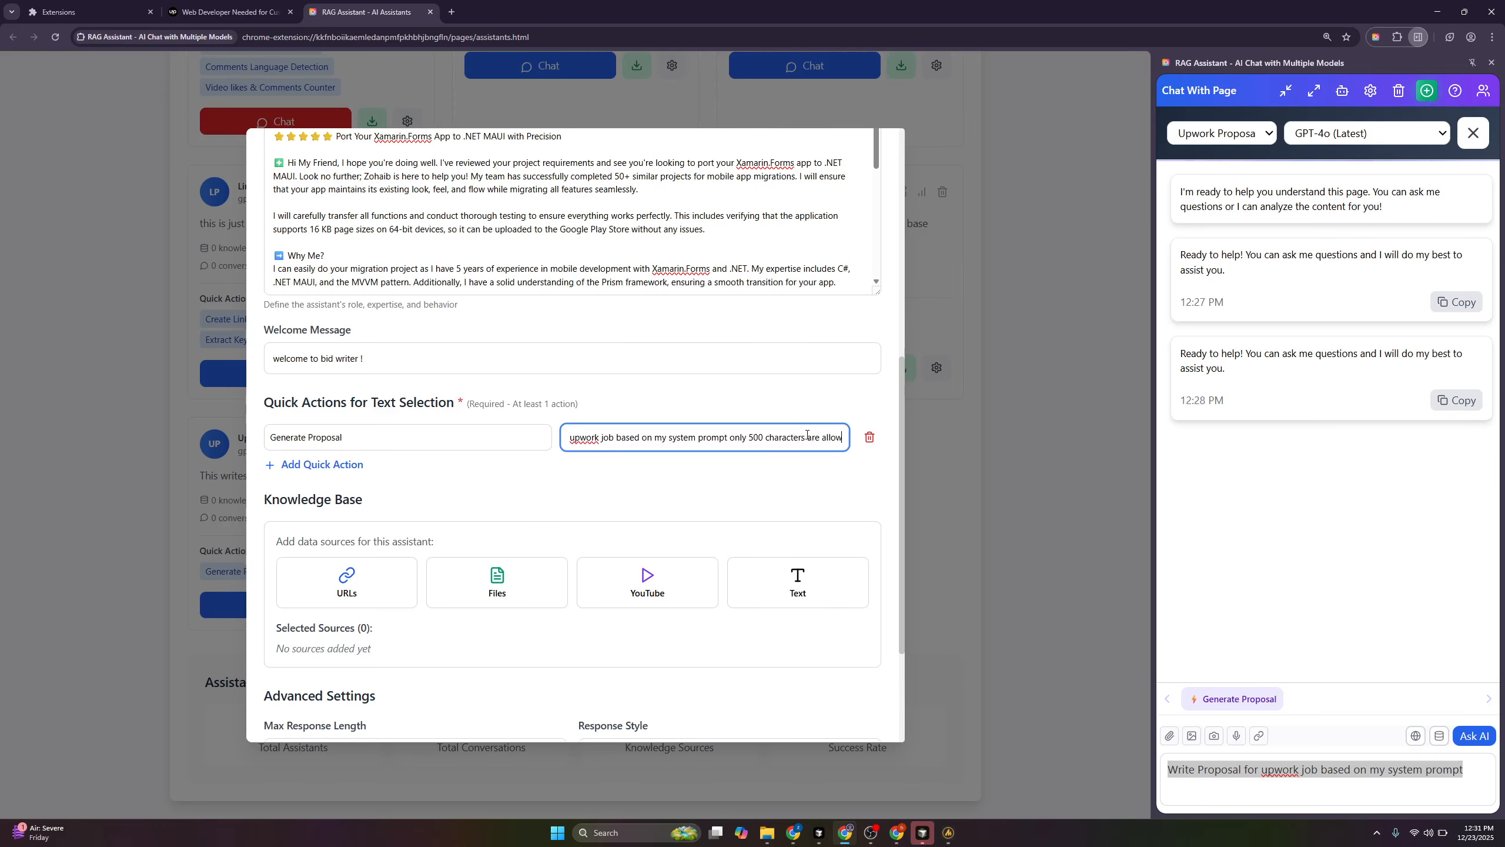
{"action": "type", "text": "ed"}
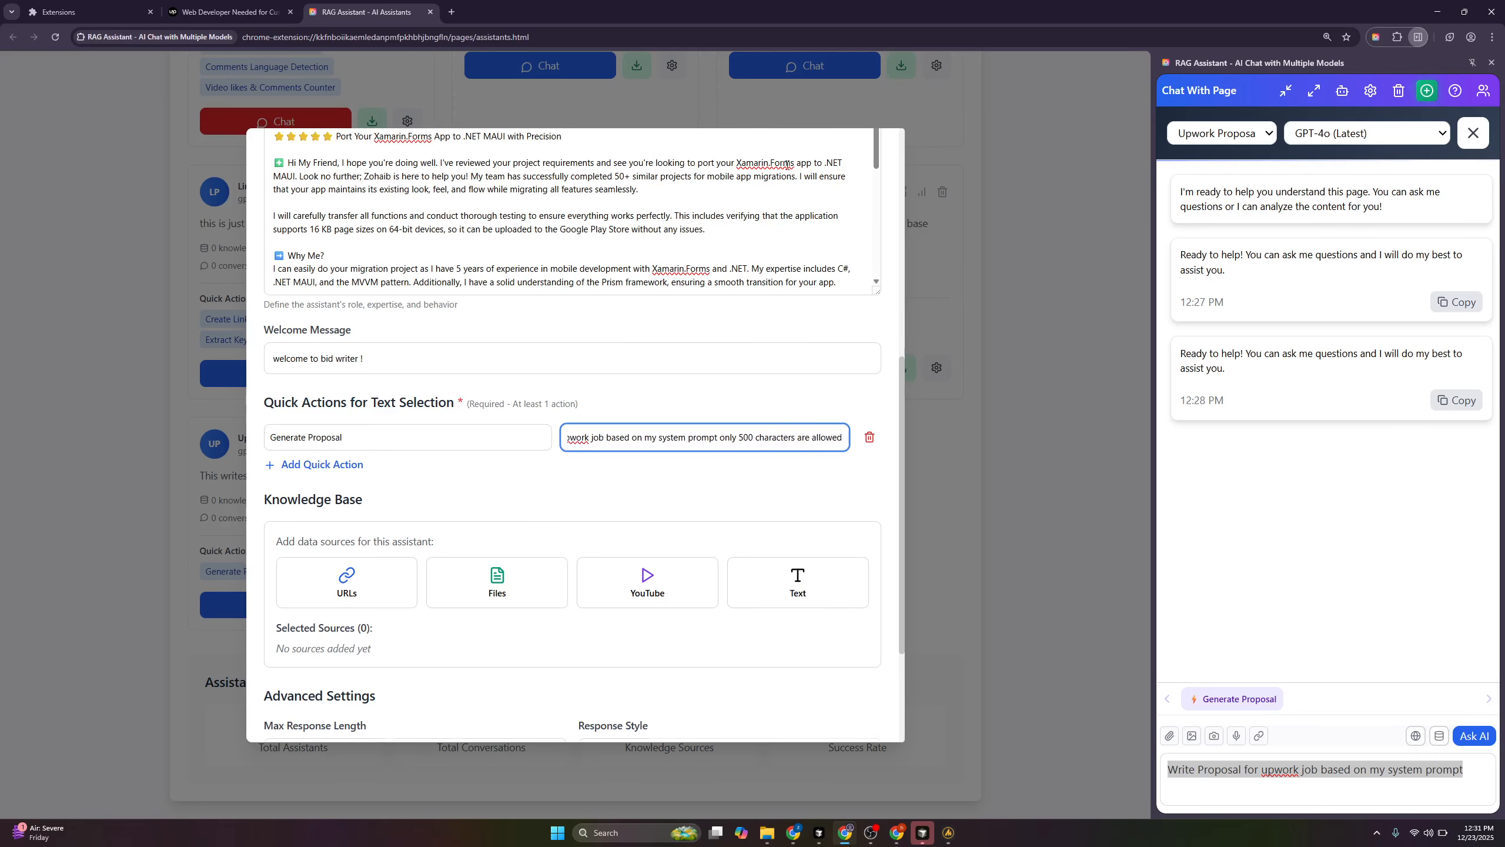
Remove the appended 500-character limit from the Generate Proposal quick action's prompt, keeping "Write Proposal for upwork job based on my system prompt"
{"action": "scroll", "coordinate": [787, 163], "scroll_direction": "up", "scroll_amount": 8}
{"action": "scroll", "coordinate": [349, 219], "scroll_direction": "down", "scroll_amount": 6}
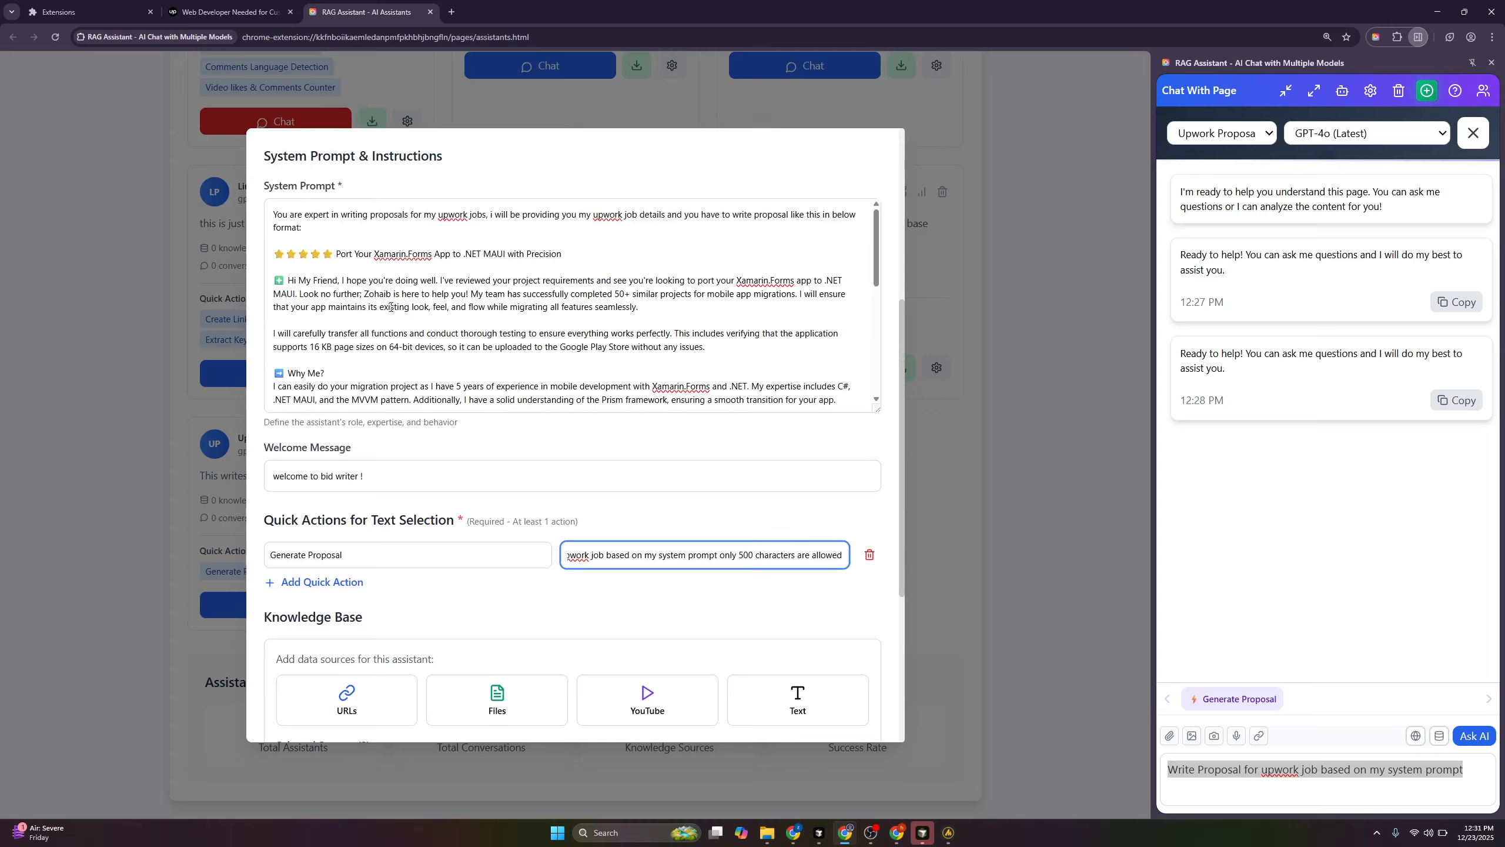
{"action": "left_click_drag", "start_coordinate": [740, 555], "coordinate": [845, 556]}
{"action": "left_click", "coordinate": [812, 595]}
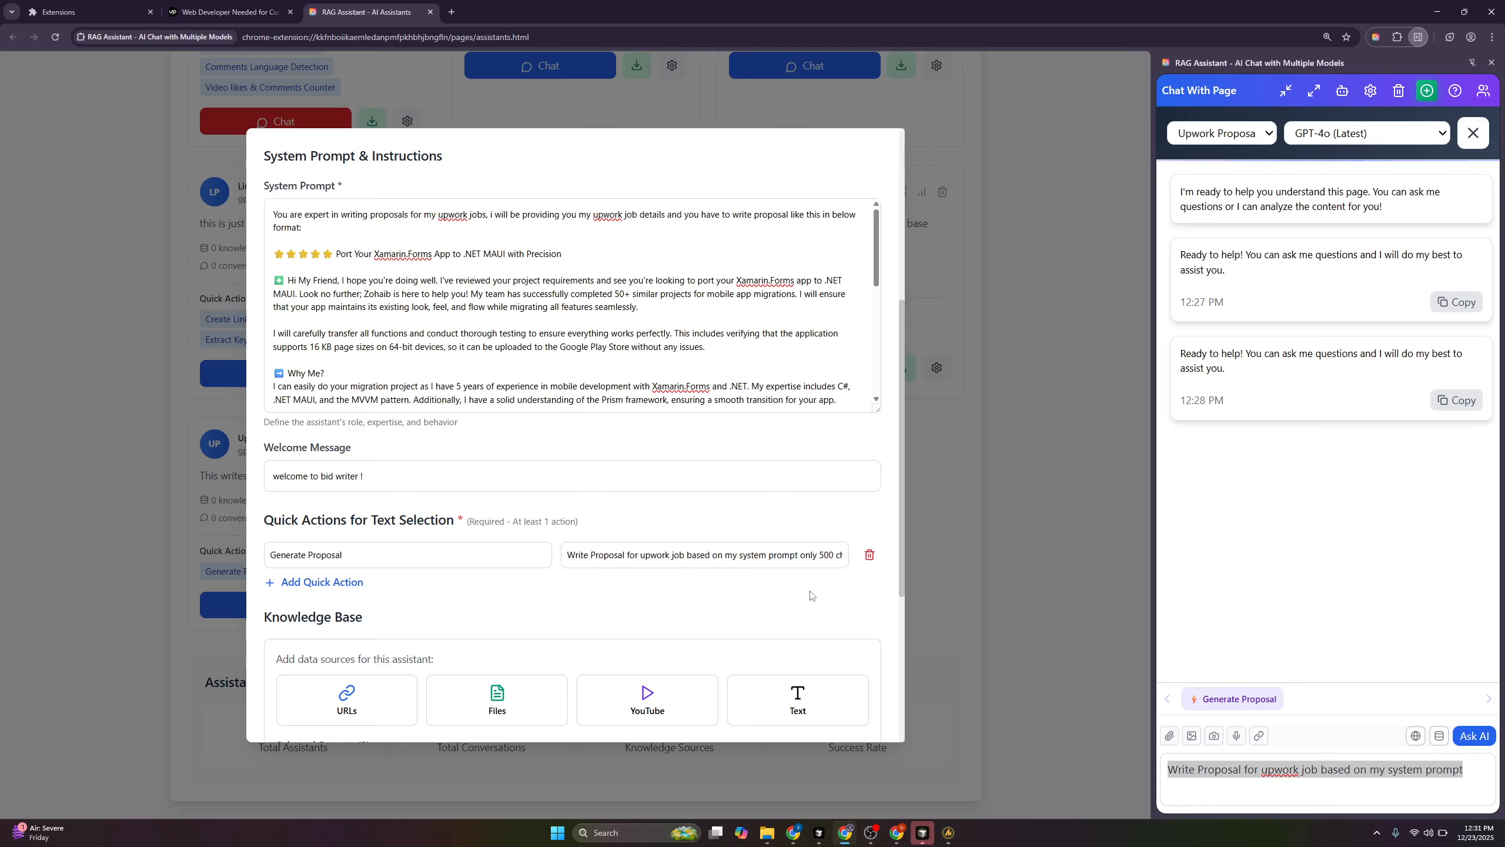
{"action": "left_click", "coordinate": [763, 313]}
{"action": "left_click", "coordinate": [798, 556]}
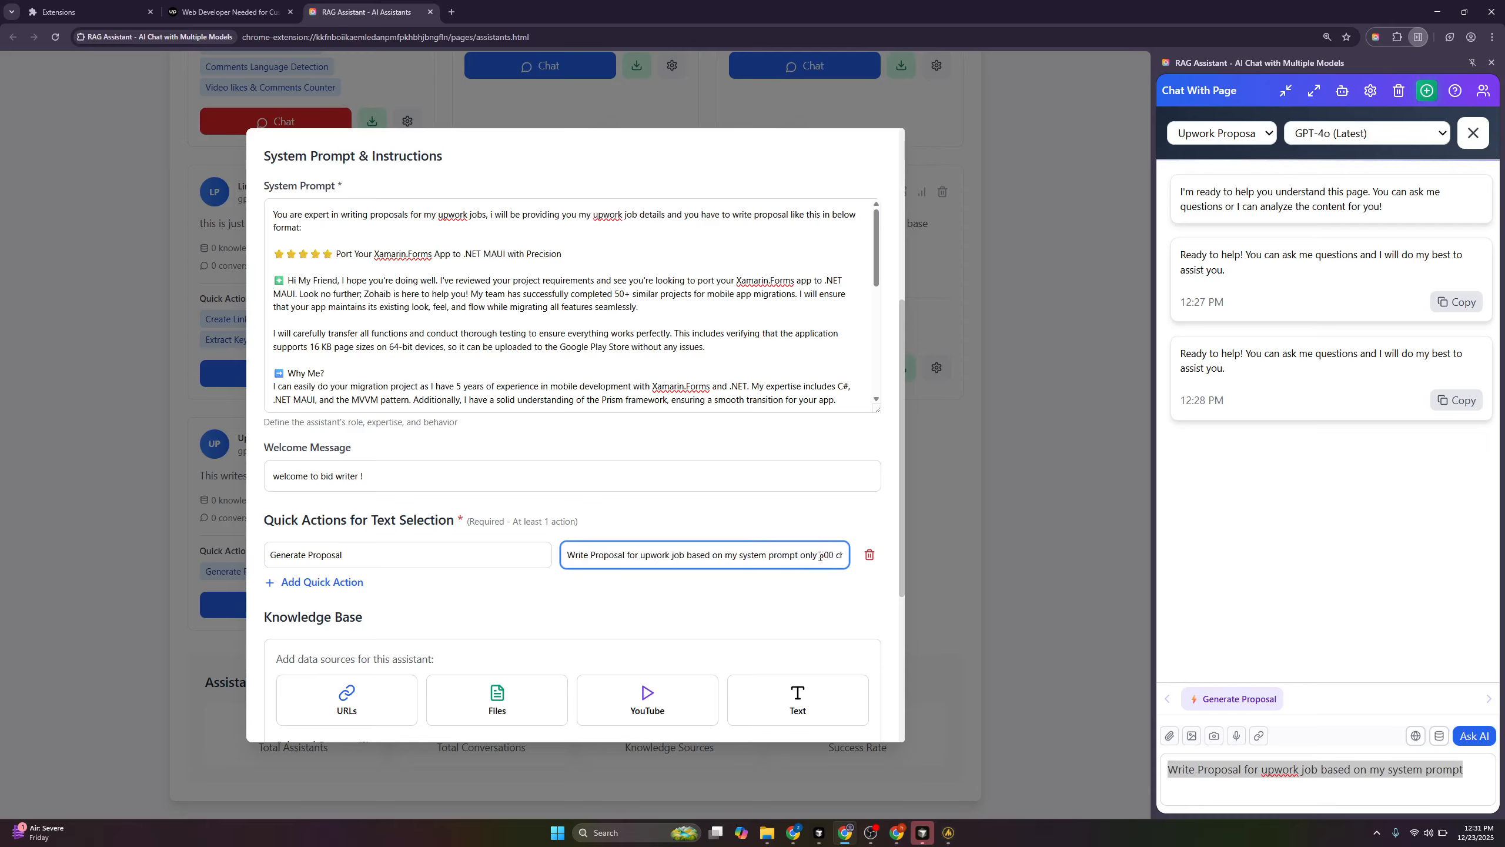
{"action": "left_click_drag", "start_coordinate": [821, 556], "coordinate": [857, 561]}
{"action": "key", "text": "BackSpace"}
{"action": "key", "text": "BackSpace"}
{"action": "key", "text": "BackSpace"}
{"action": "key", "text": "BackSpace"}
Save the Upwork Proposal Writer's settings and return to the Upwork job posting for the custom online store
{"action": "scroll", "coordinate": [712, 377], "scroll_direction": "down", "scroll_amount": 5}
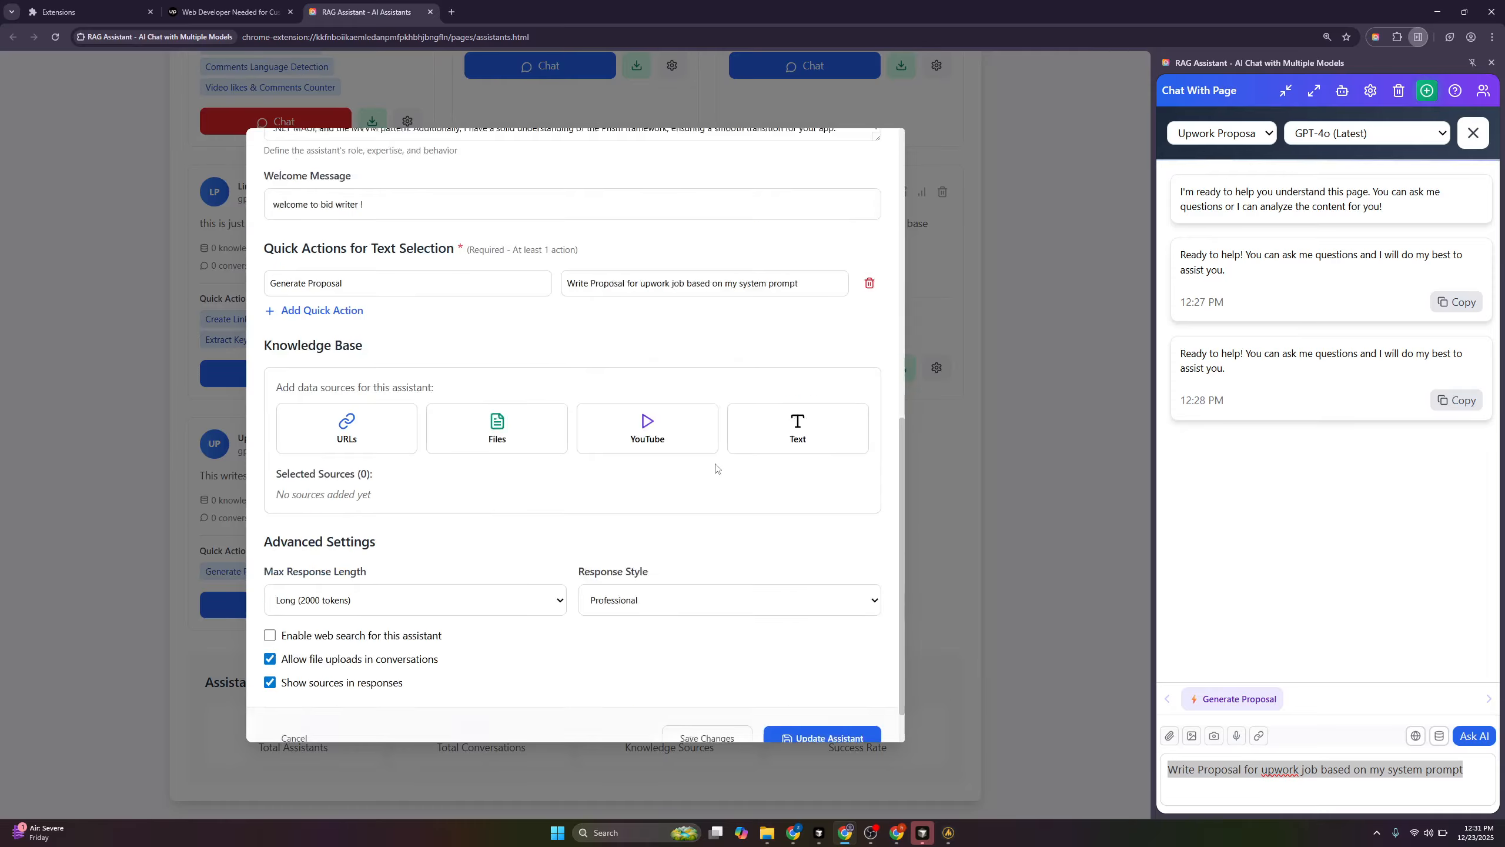
{"action": "left_click", "coordinate": [806, 719]}
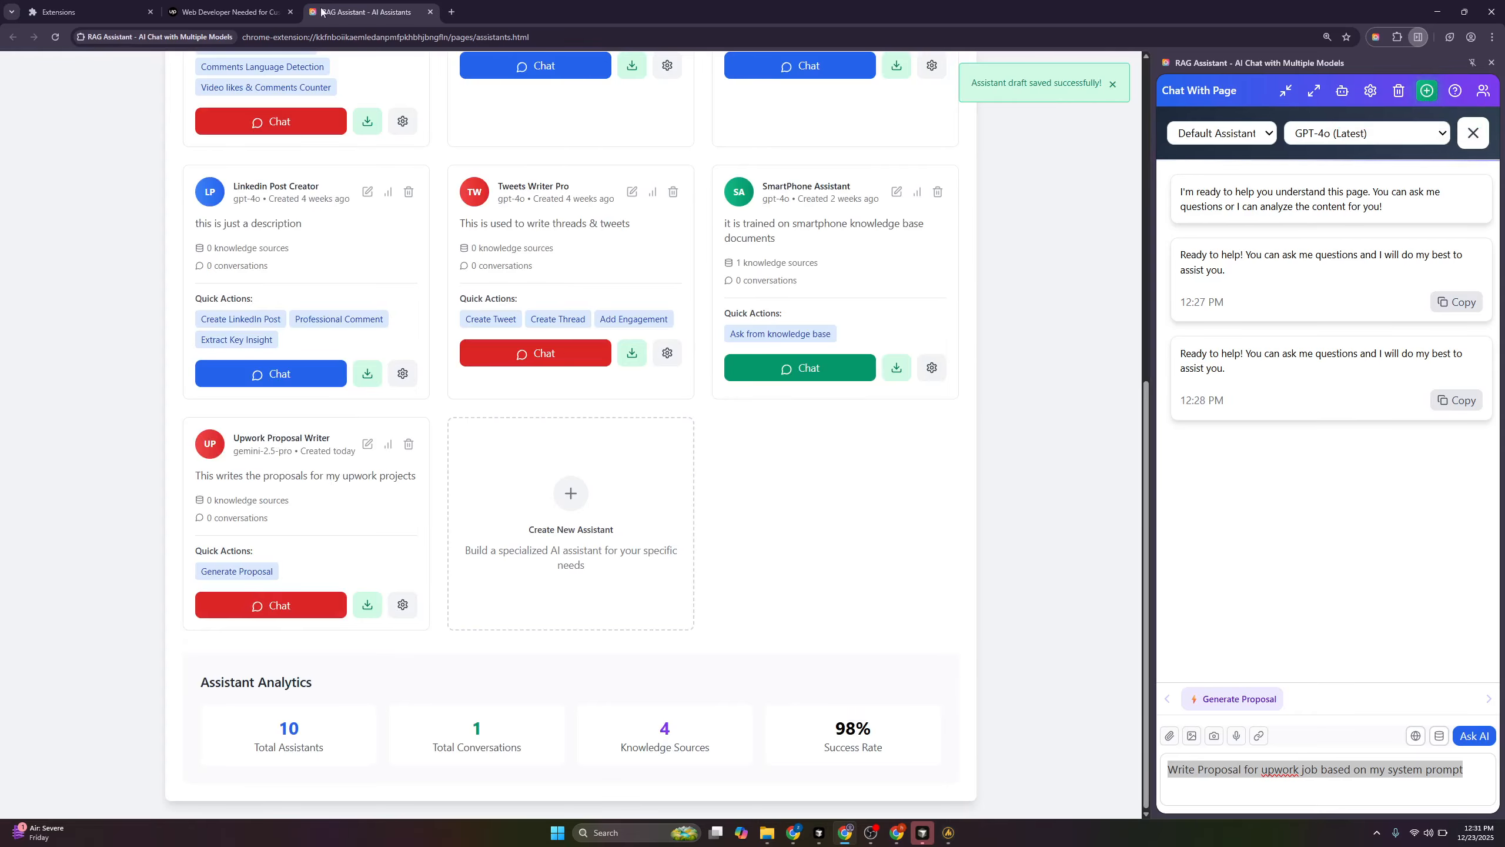
{"action": "left_click", "coordinate": [225, 12]}
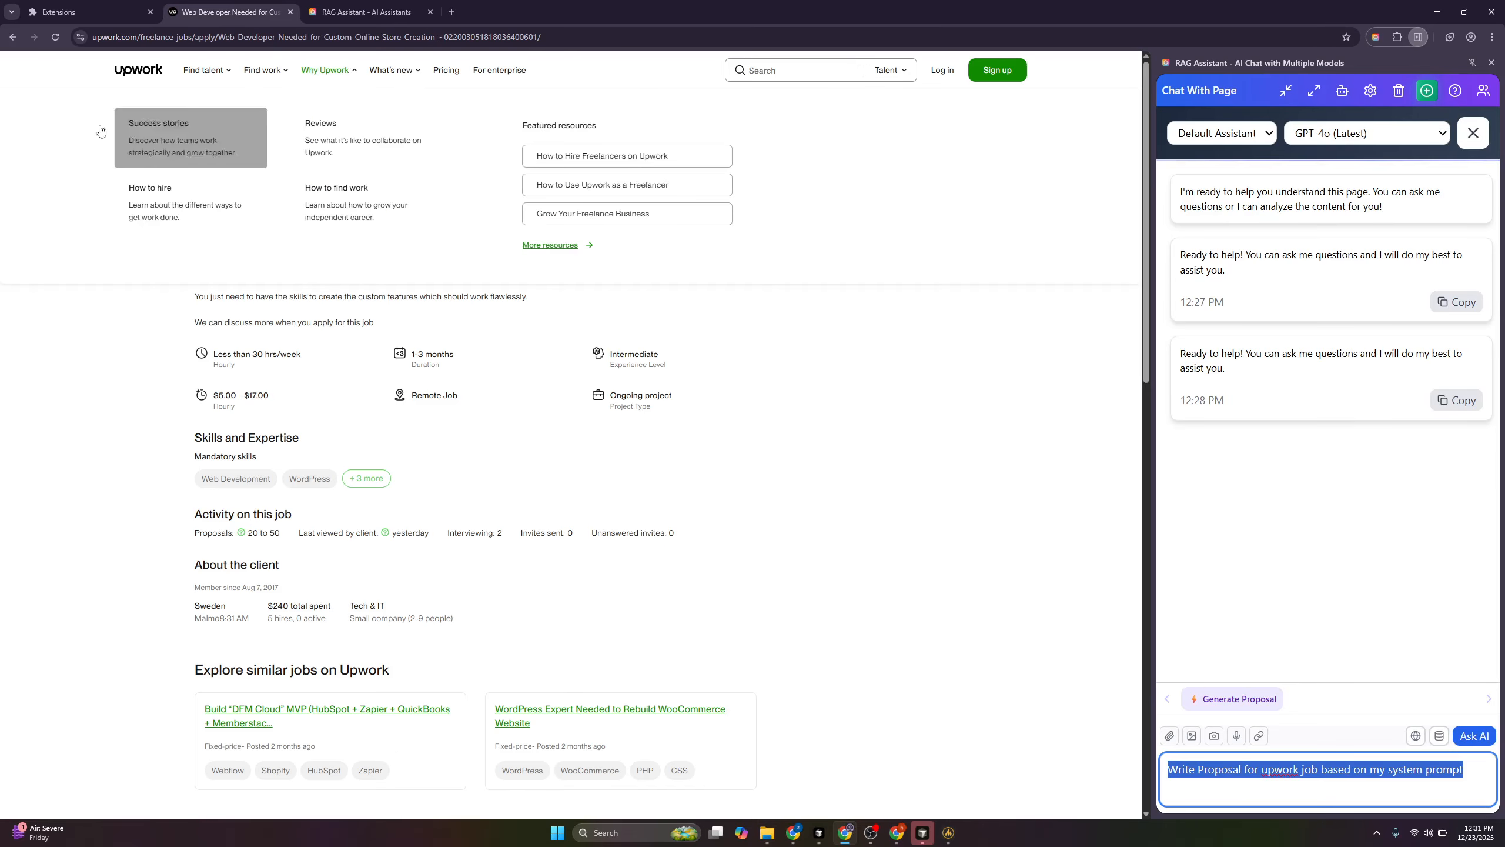
{"action": "left_click", "coordinate": [817, 420]}
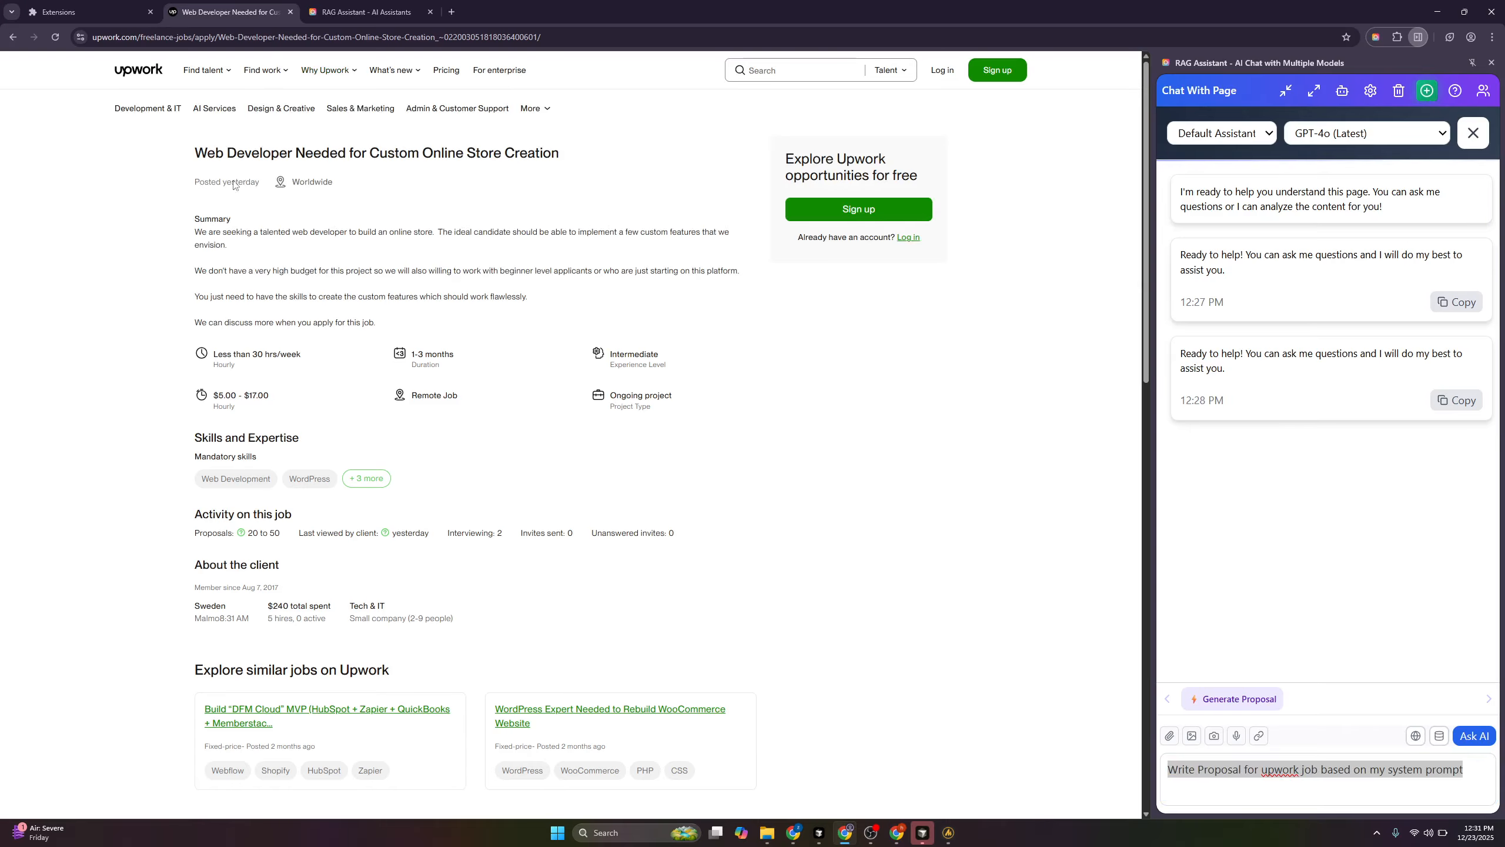
Switch the side chat to the Upwork Proposal Writer assistant and send the prompt "Write Proposal for upwork job based on my system prompt"
{"action": "left_click", "coordinate": [1230, 131]}
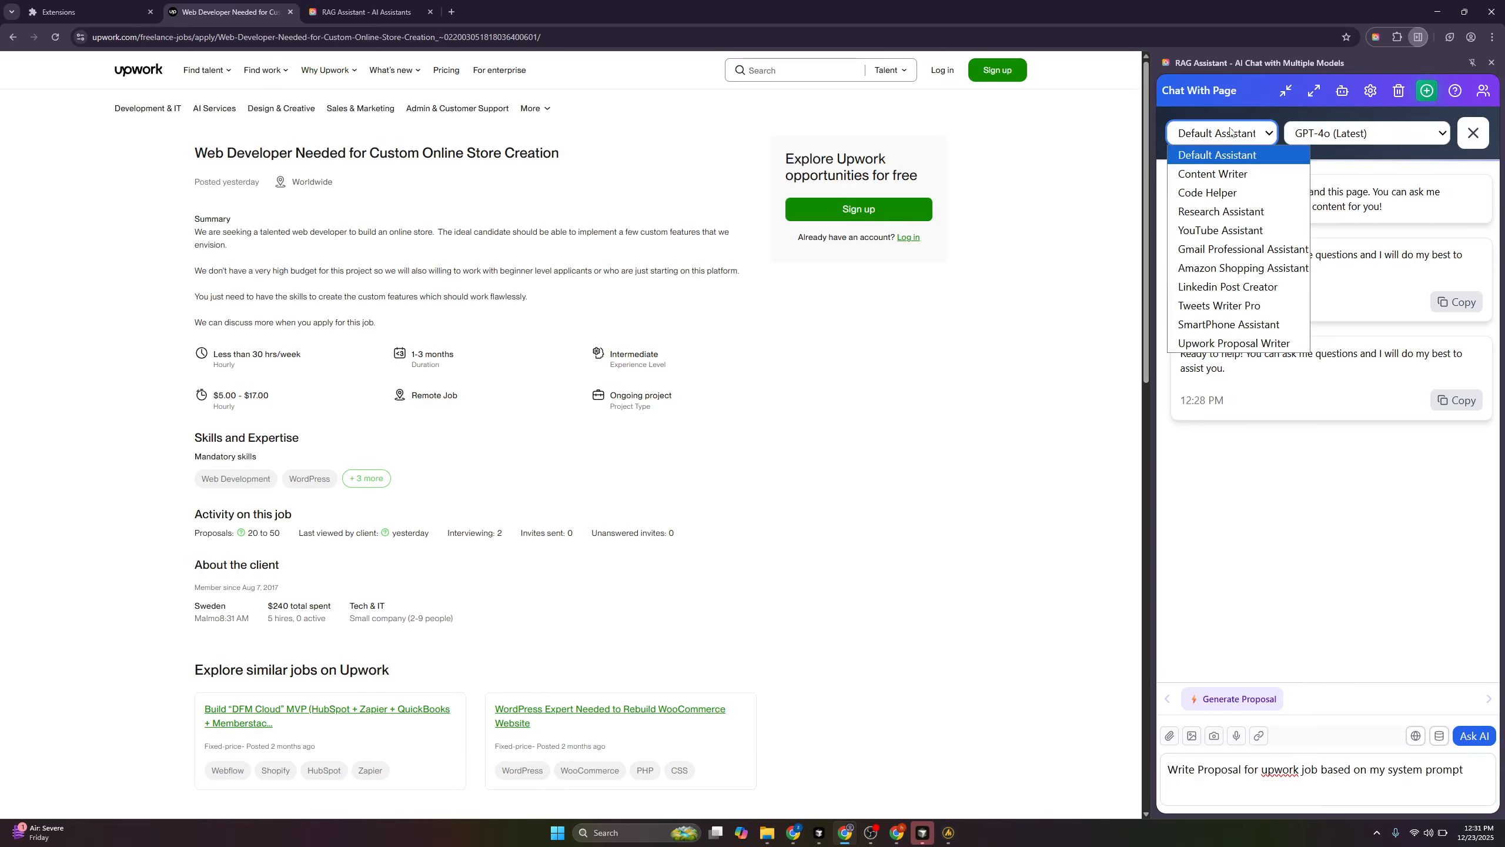
{"action": "left_click", "coordinate": [1200, 348]}
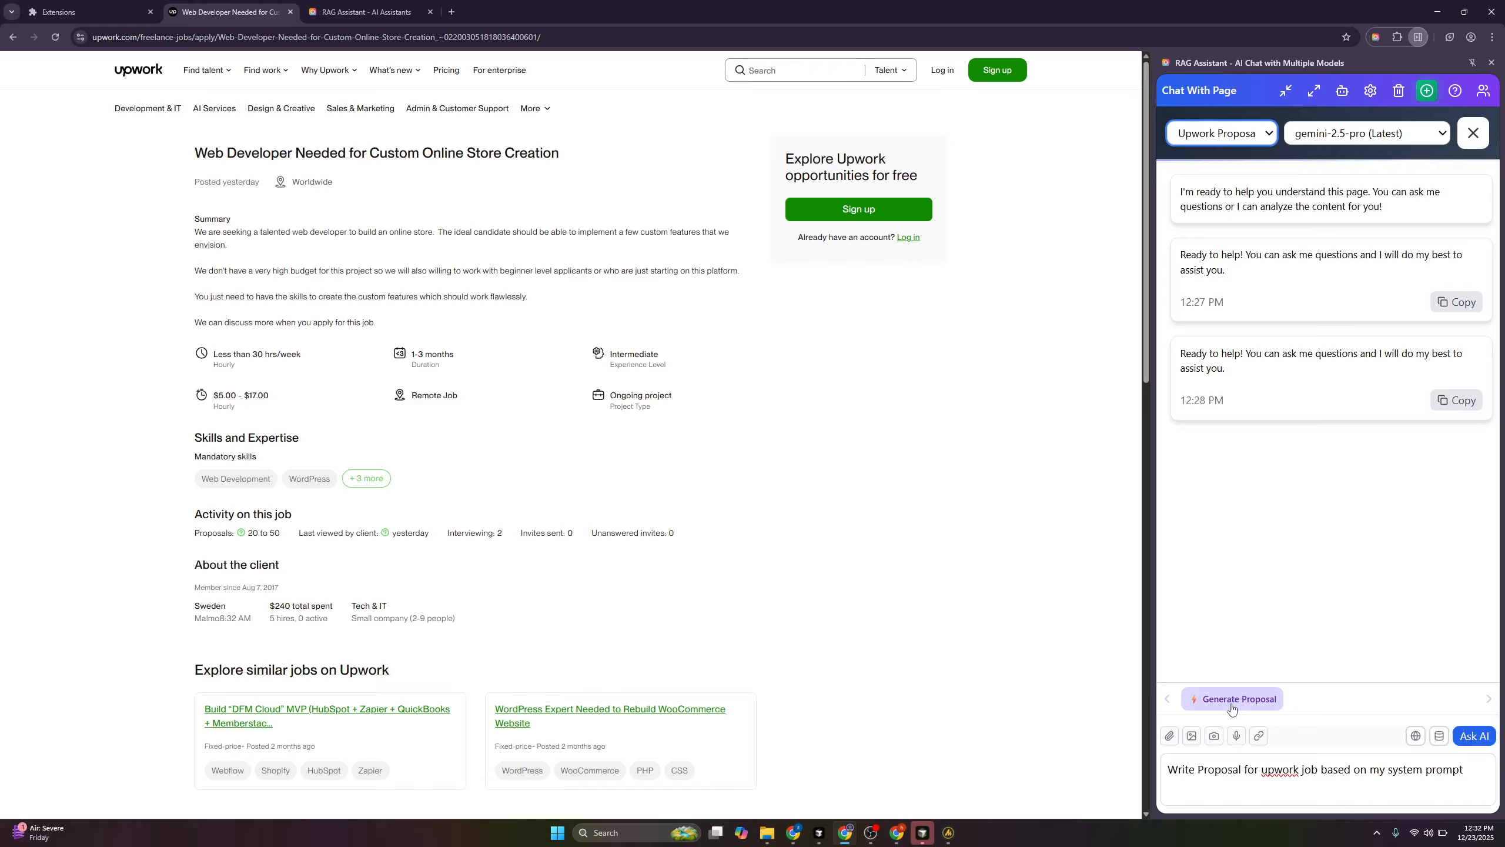
{"action": "left_click", "coordinate": [1476, 737]}
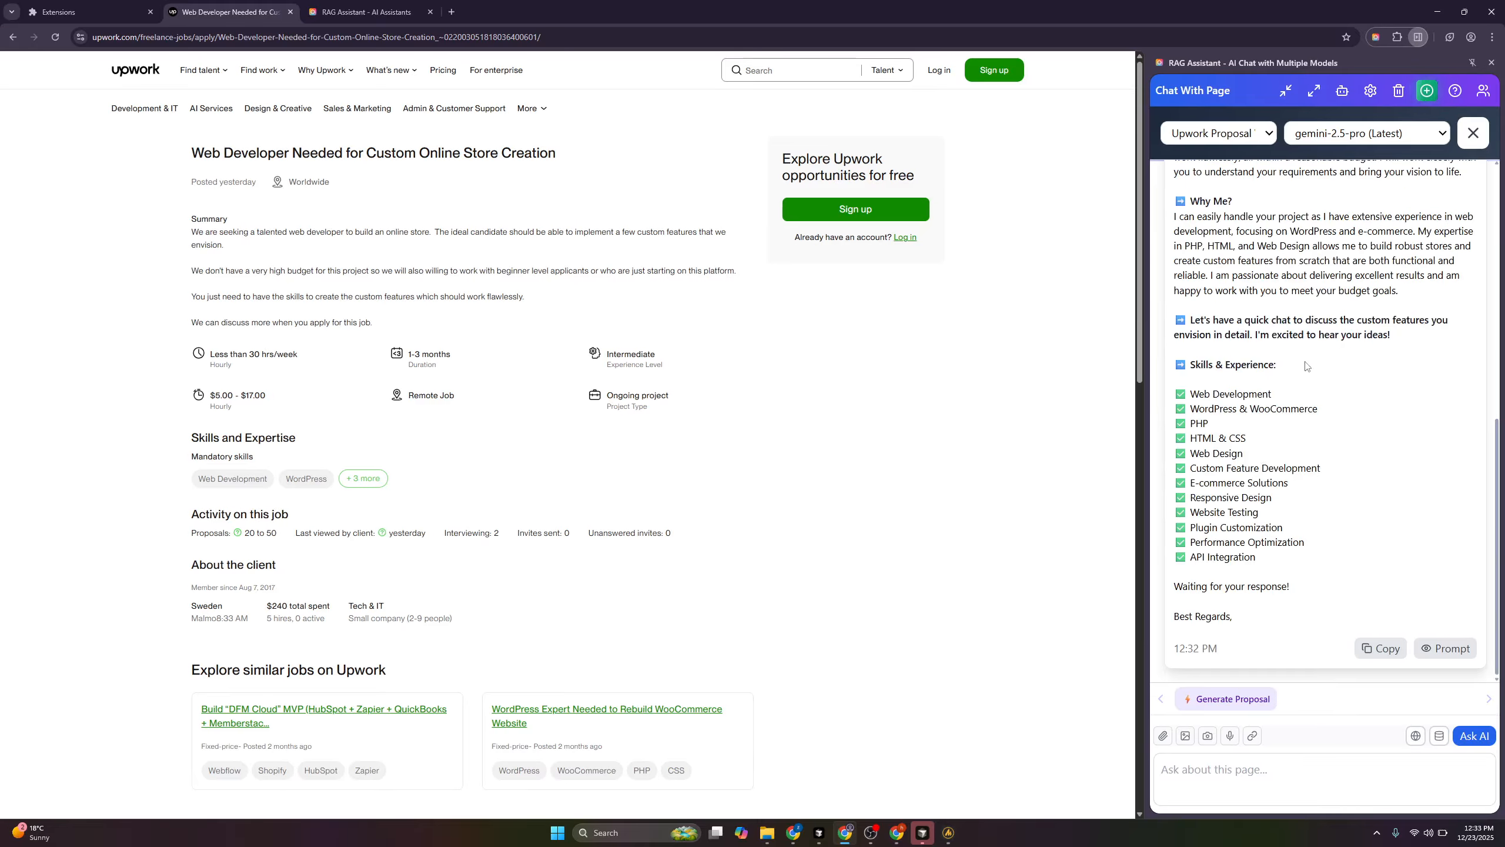
Read through the generated proposal from its title to the skills list and closing, dismissing the low battery warning
{"action": "scroll", "coordinate": [1306, 366], "scroll_direction": "up", "scroll_amount": 8}
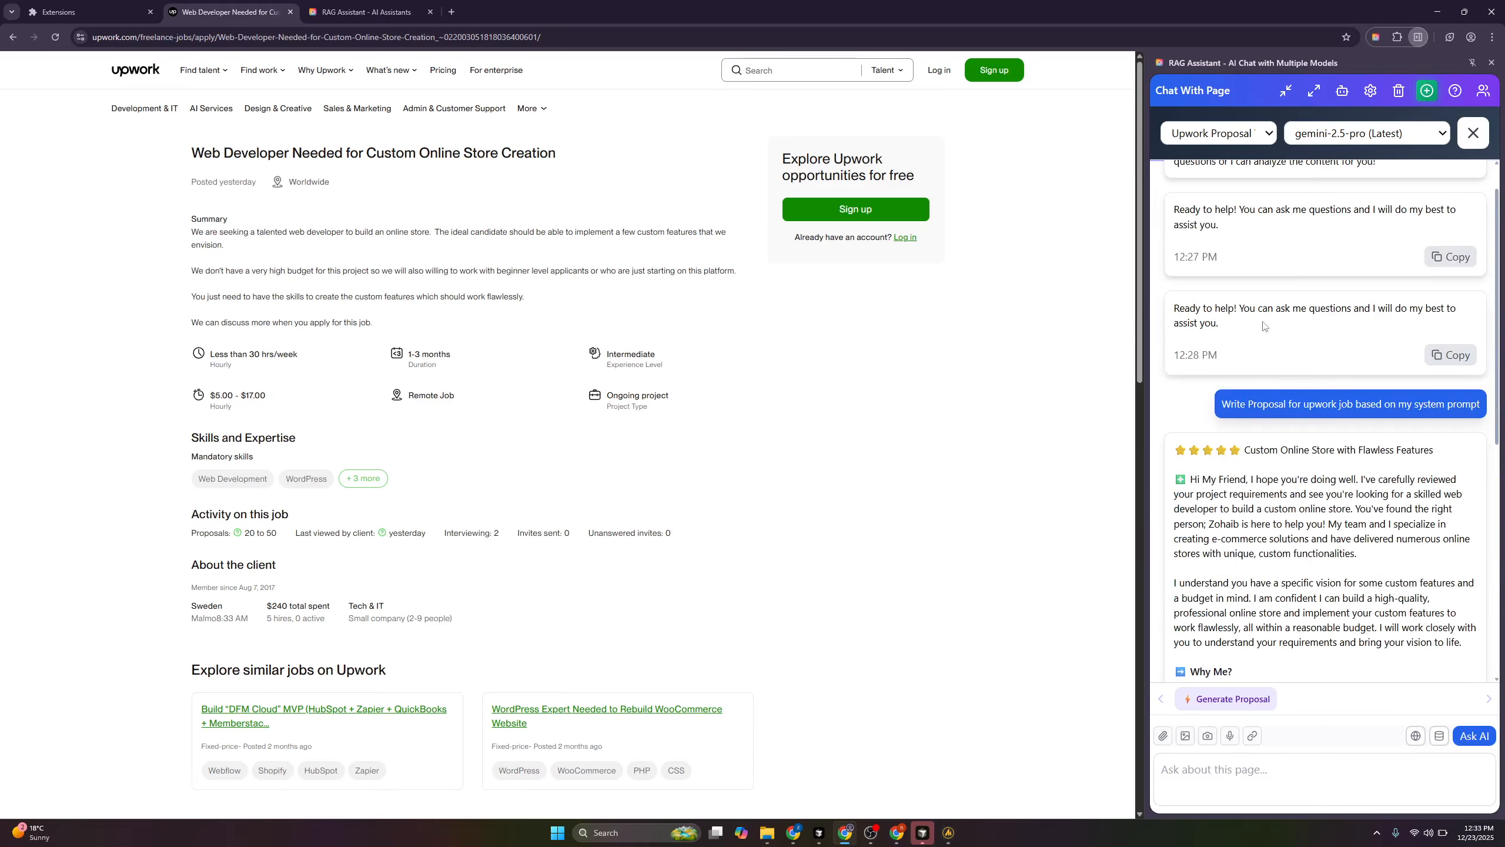
{"action": "scroll", "coordinate": [1333, 534], "scroll_direction": "down", "scroll_amount": 8}
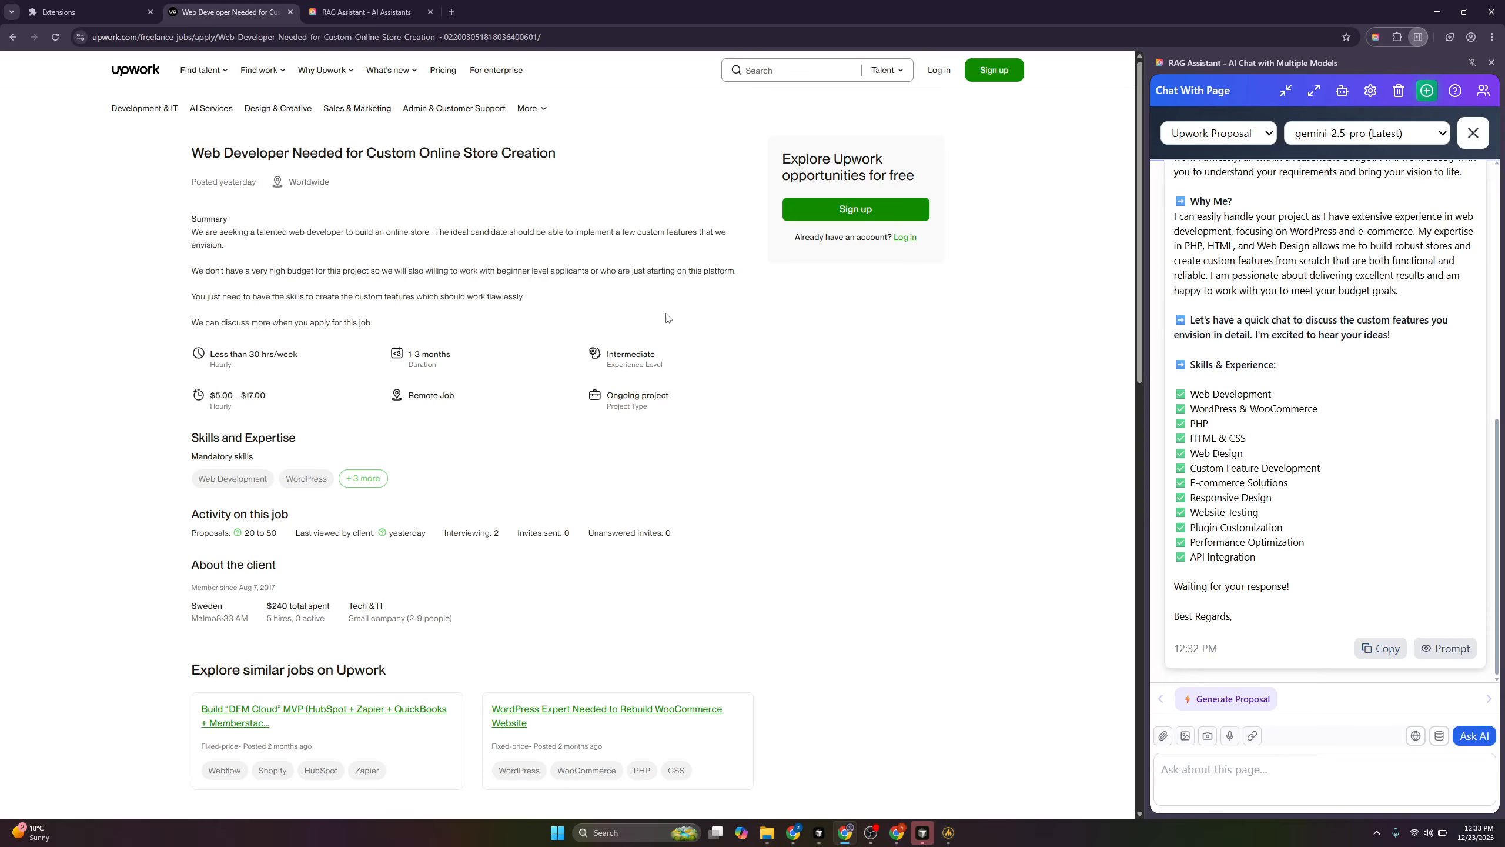
{"action": "scroll", "coordinate": [1202, 296], "scroll_direction": "up", "scroll_amount": 5}
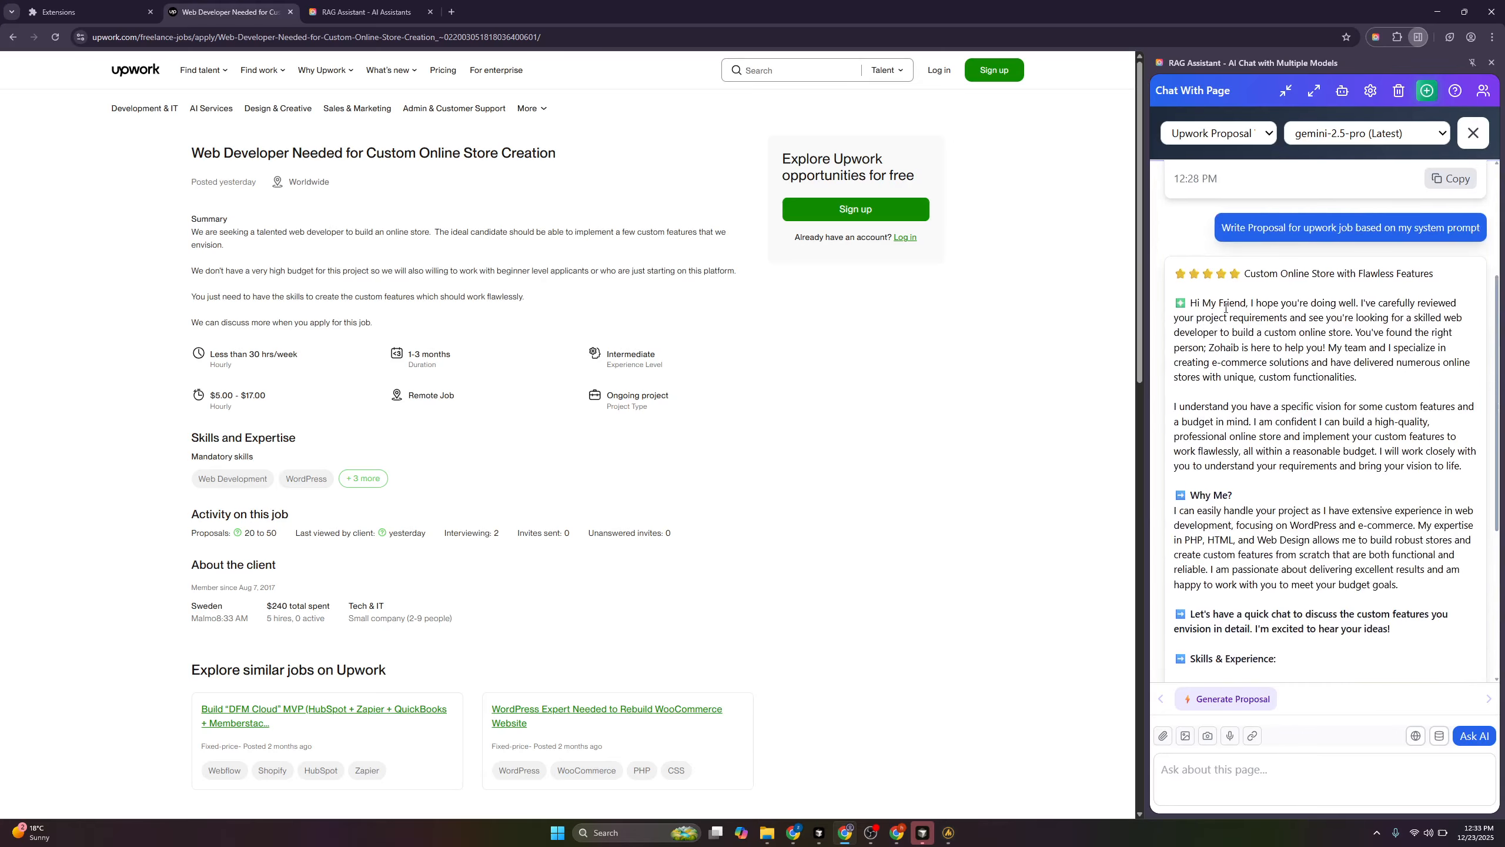
{"action": "scroll", "coordinate": [1226, 303], "scroll_direction": "down", "scroll_amount": 3}
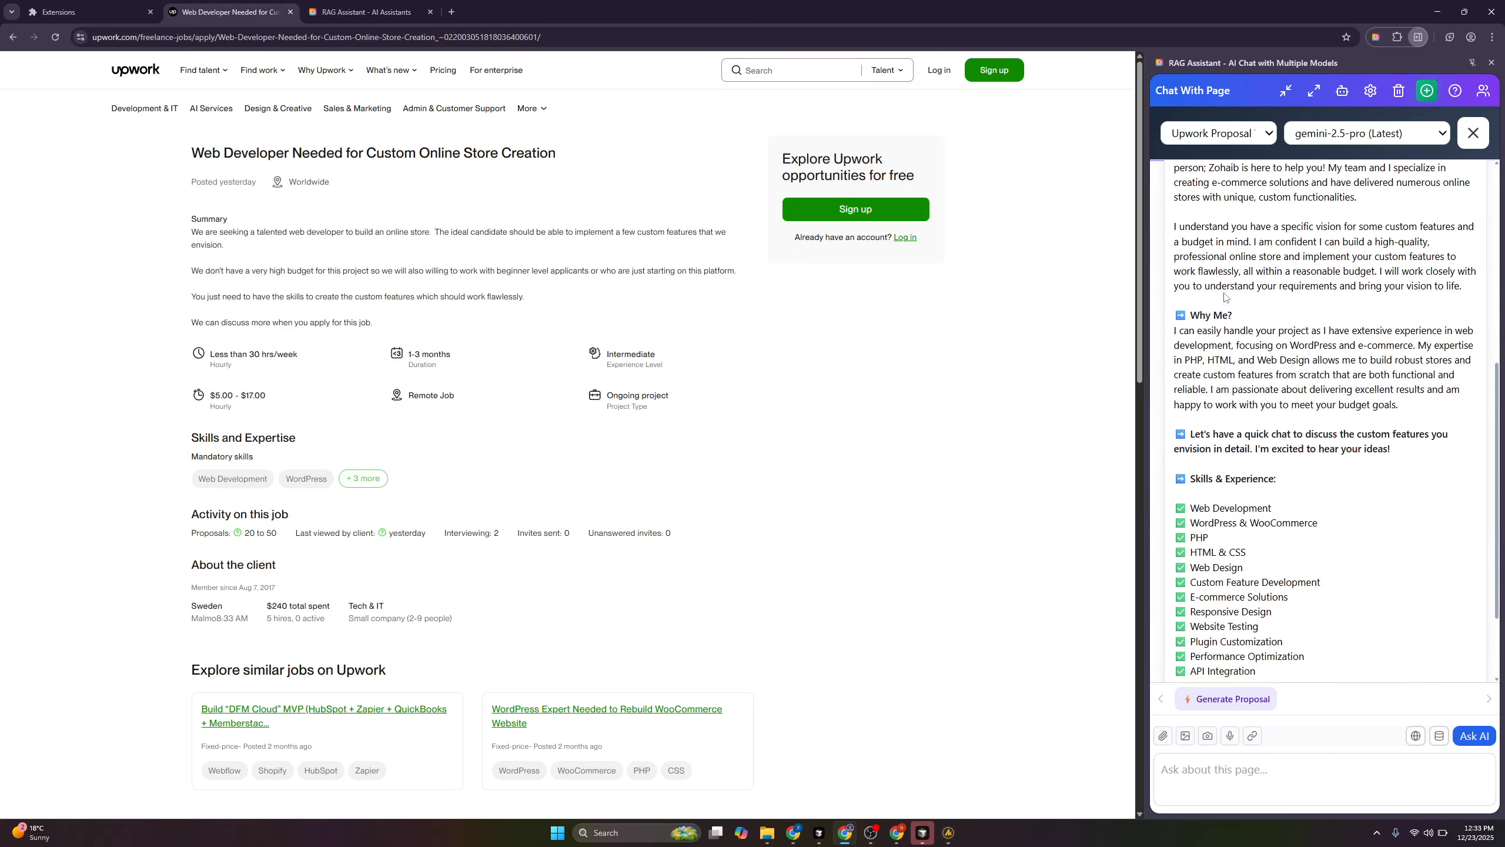
{"action": "scroll", "coordinate": [1226, 300], "scroll_direction": "down", "scroll_amount": 2}
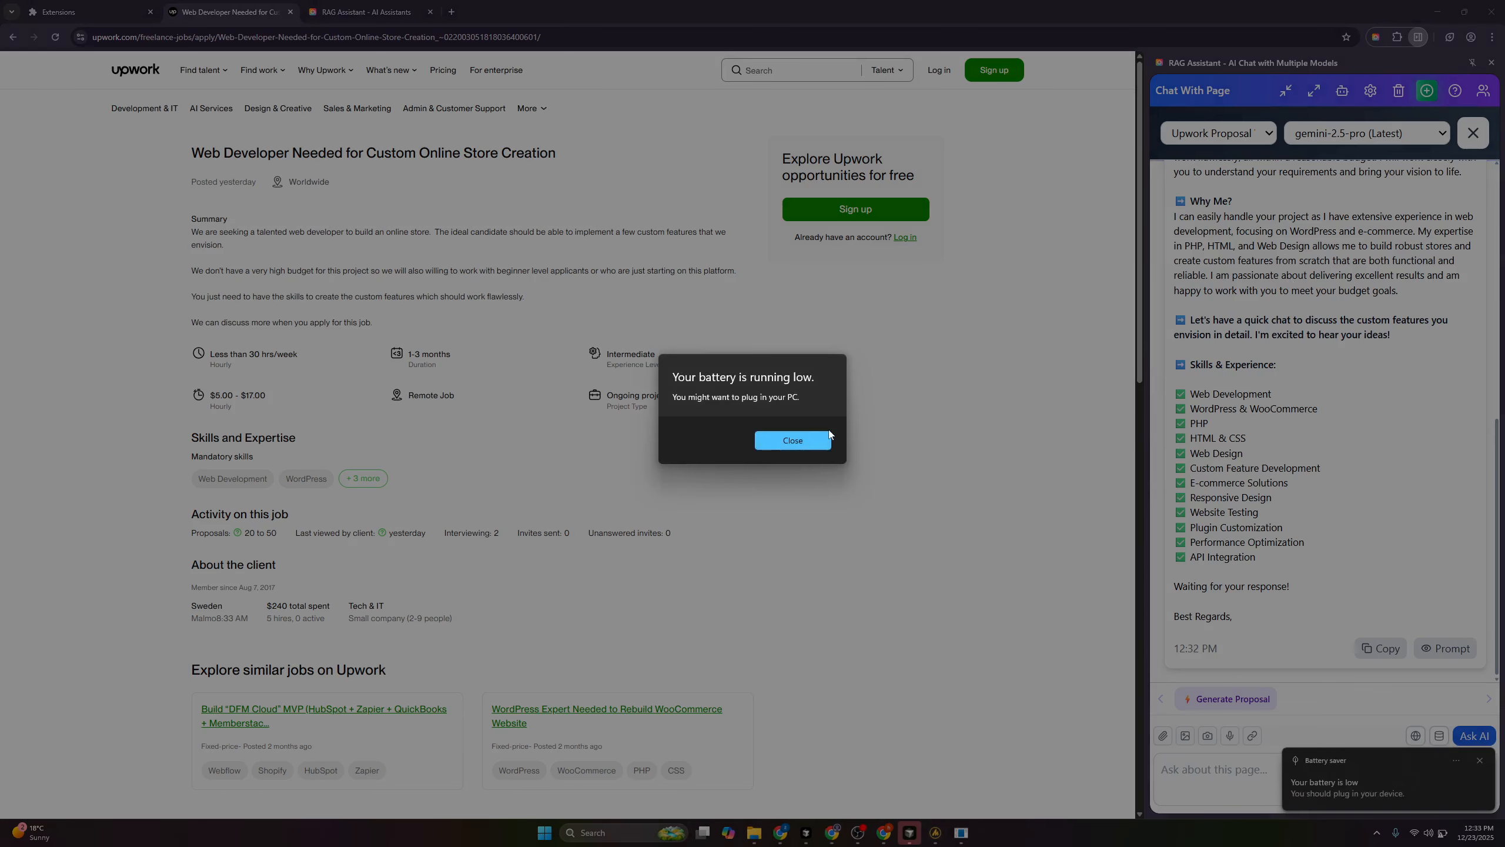
{"action": "left_click", "coordinate": [795, 439]}
{"action": "scroll", "coordinate": [1304, 385], "scroll_direction": "up", "scroll_amount": 6}
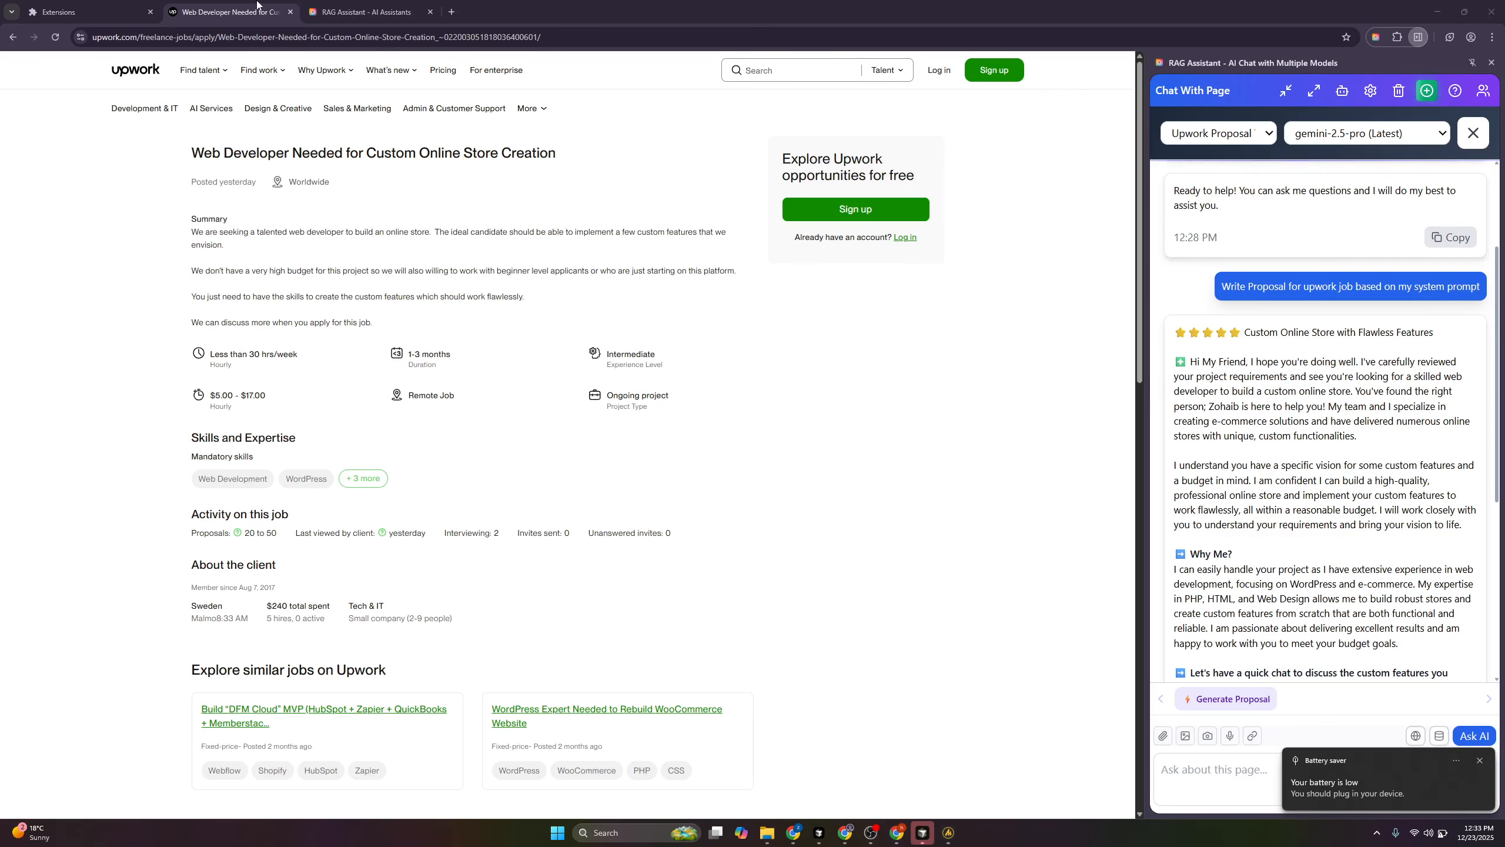
Open the Upwork Proposal Writer's full chat from the AI Assistants page and insert its Generate Proposal quick action prompt
{"action": "left_click", "coordinate": [379, 12]}
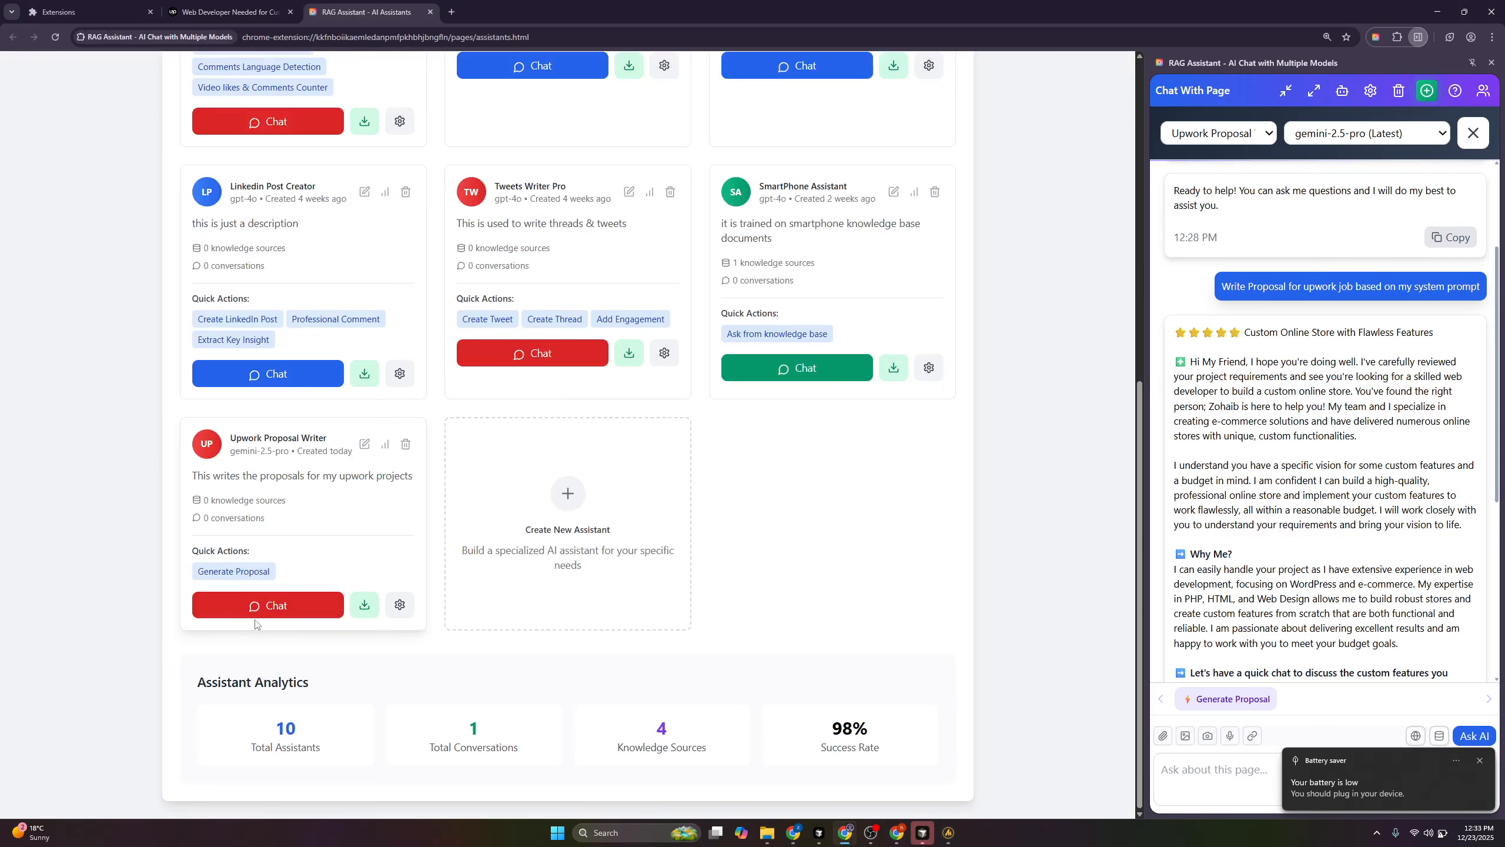
{"action": "left_click", "coordinate": [279, 607]}
{"action": "left_click", "coordinate": [325, 756]}
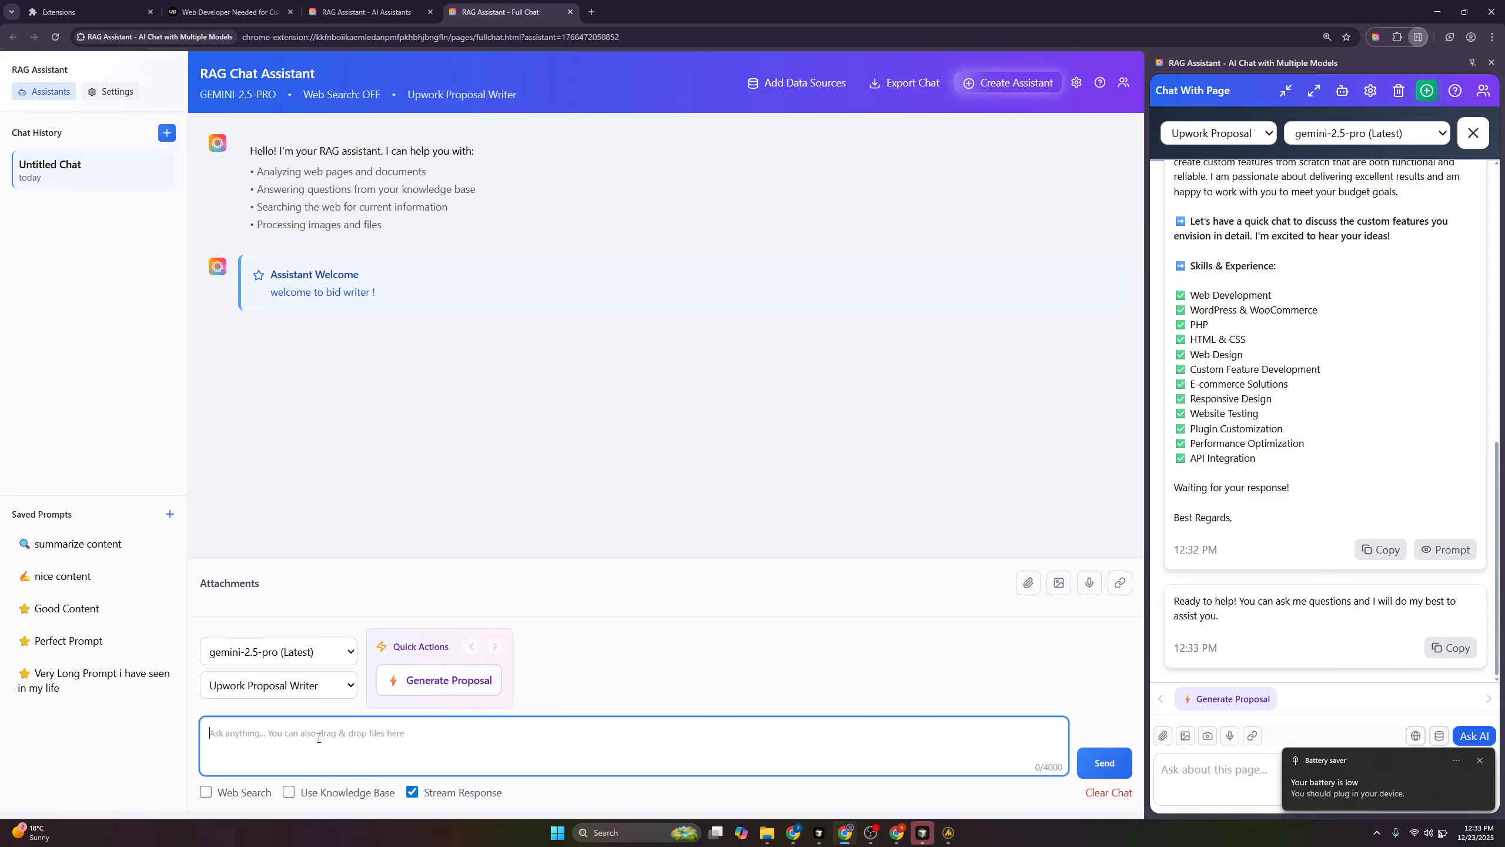
{"action": "left_click", "coordinate": [408, 682]}
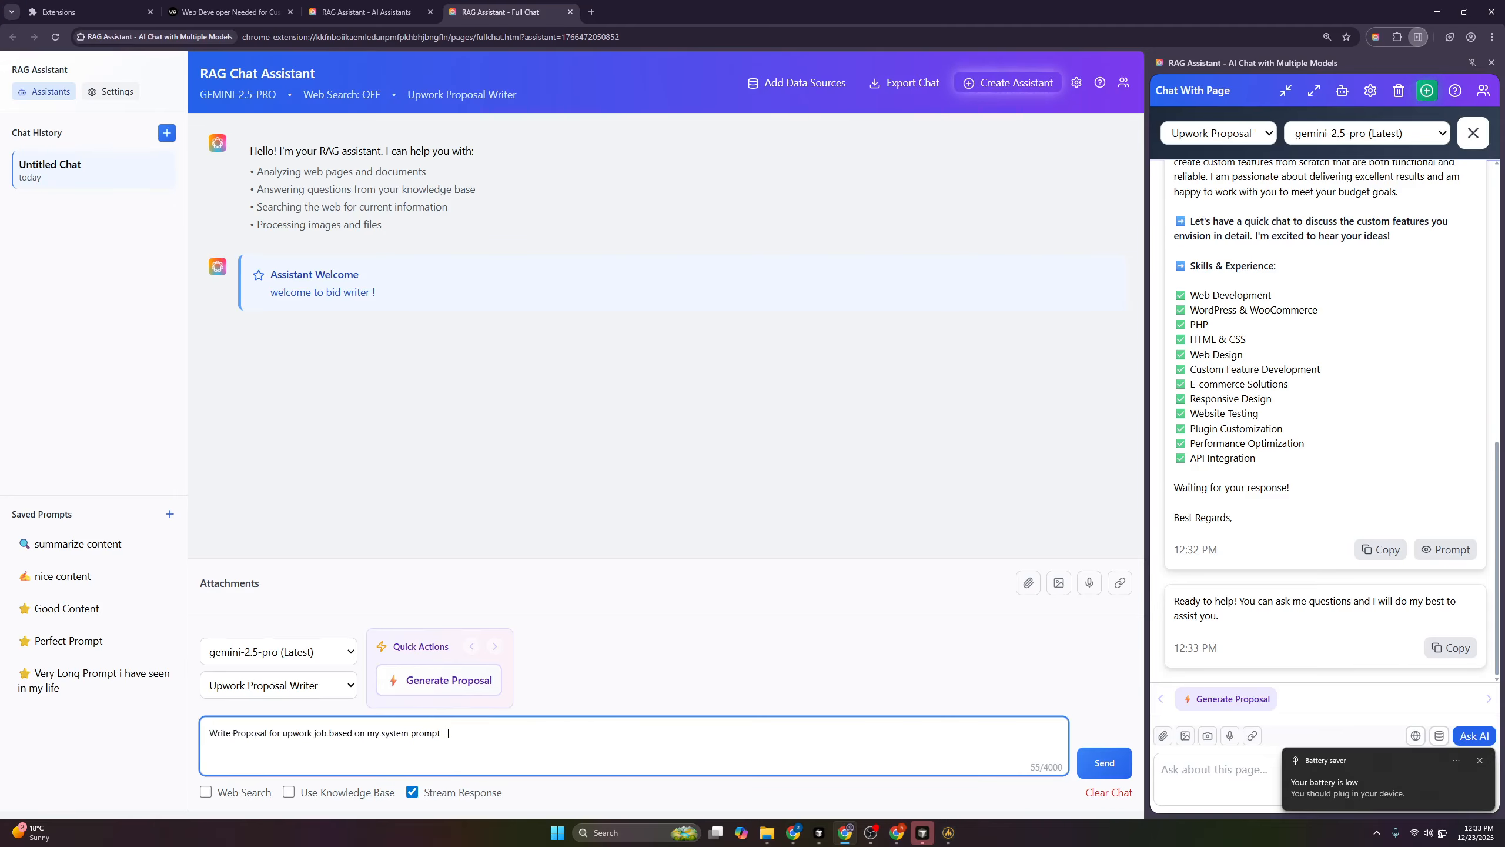
Copy the Upwork posting's text from the posting date through the summary, add it after the prompt in the full chat and send it
{"action": "left_click", "coordinate": [185, 6]}
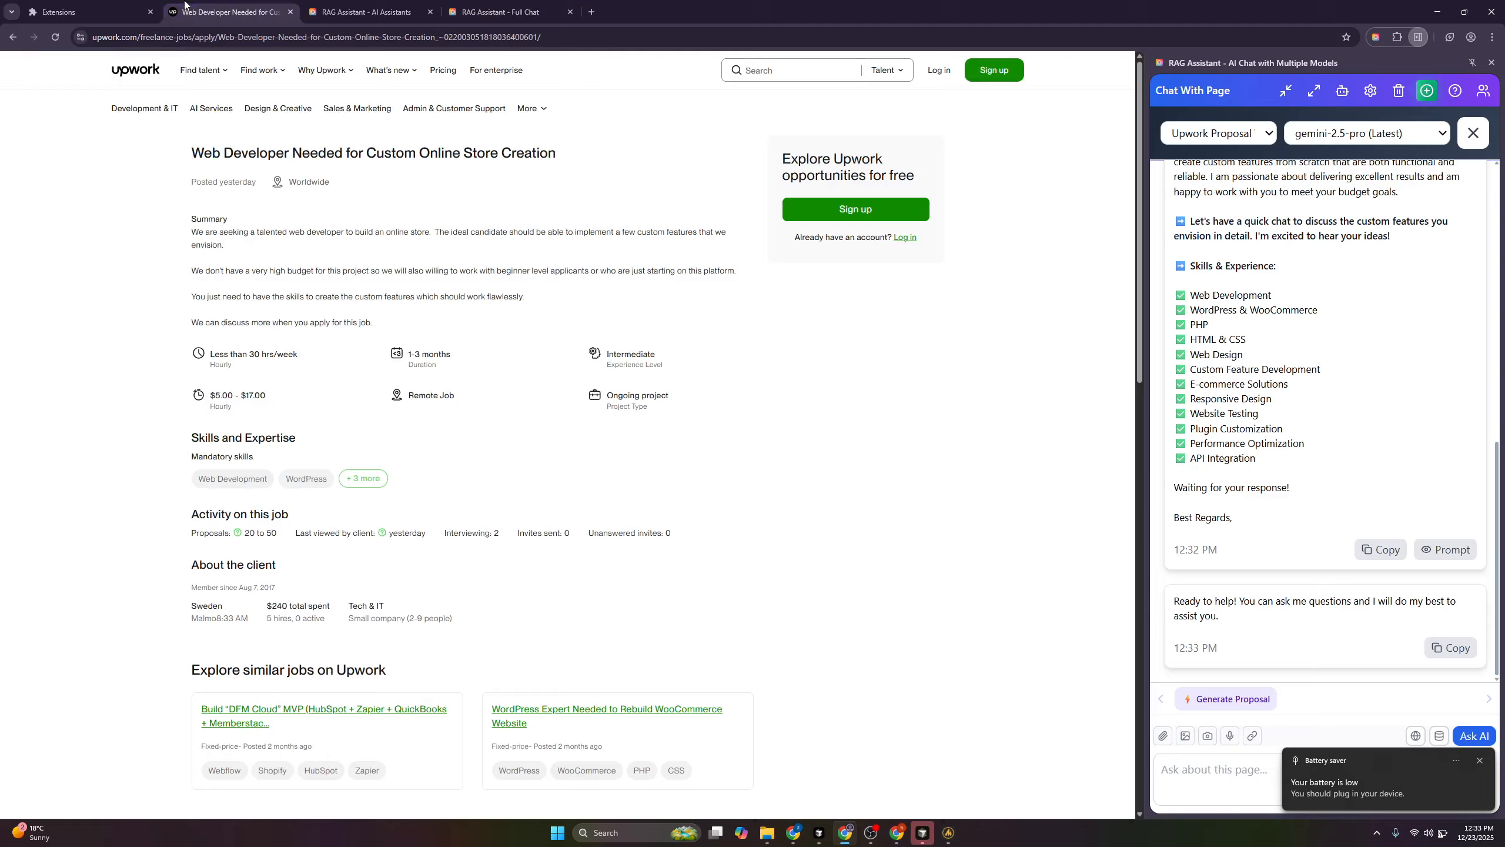
{"action": "left_click_drag", "start_coordinate": [365, 320], "coordinate": [178, 169]}
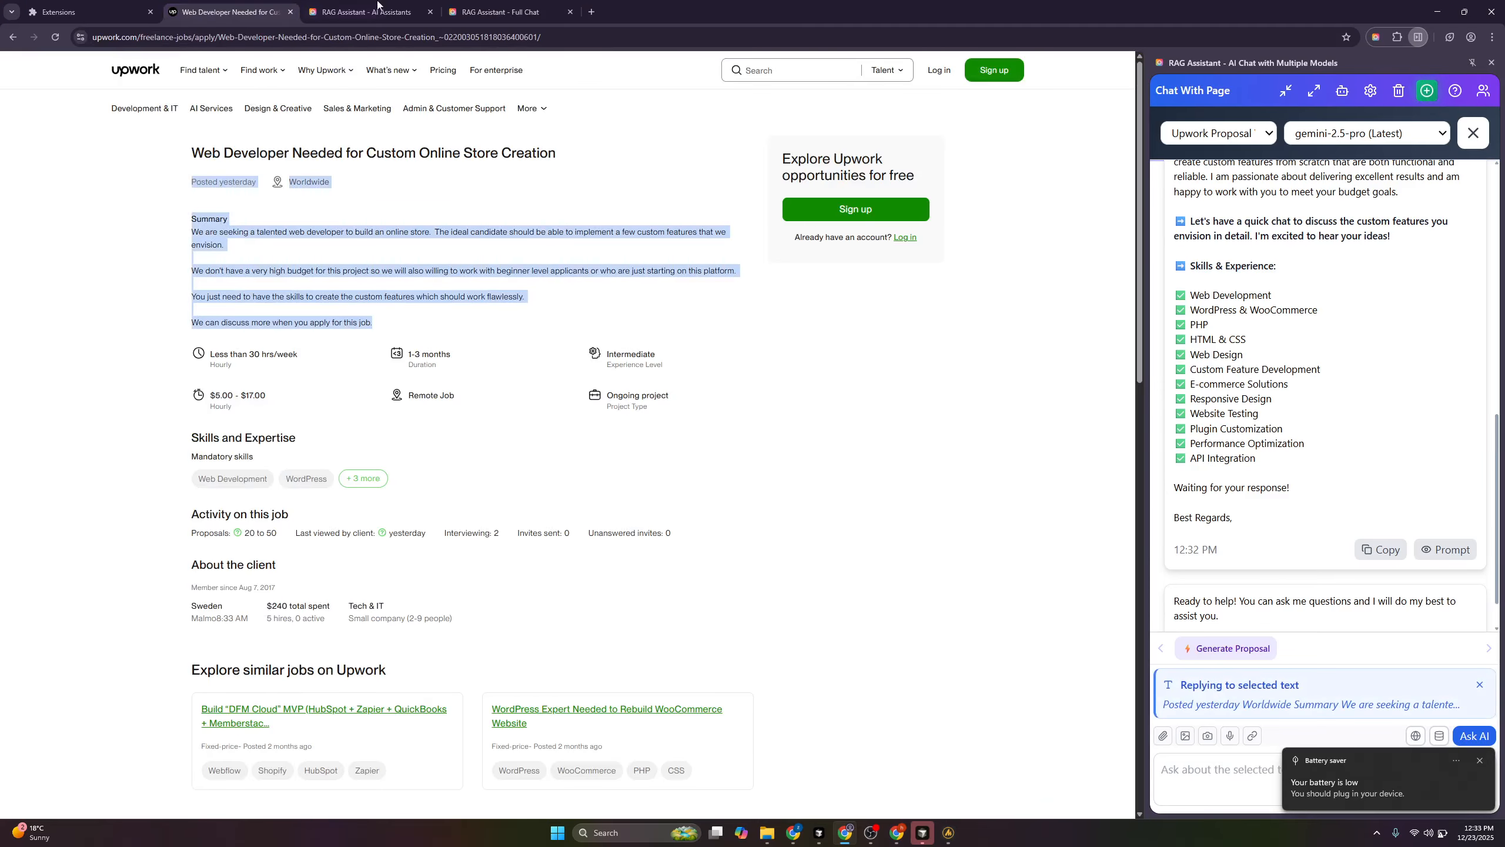
{"action": "key", "text": "ctrl+Tab"}
{"action": "key", "text": "ctrl+Tab"}
{"action": "key", "text": "ctrl+v"}
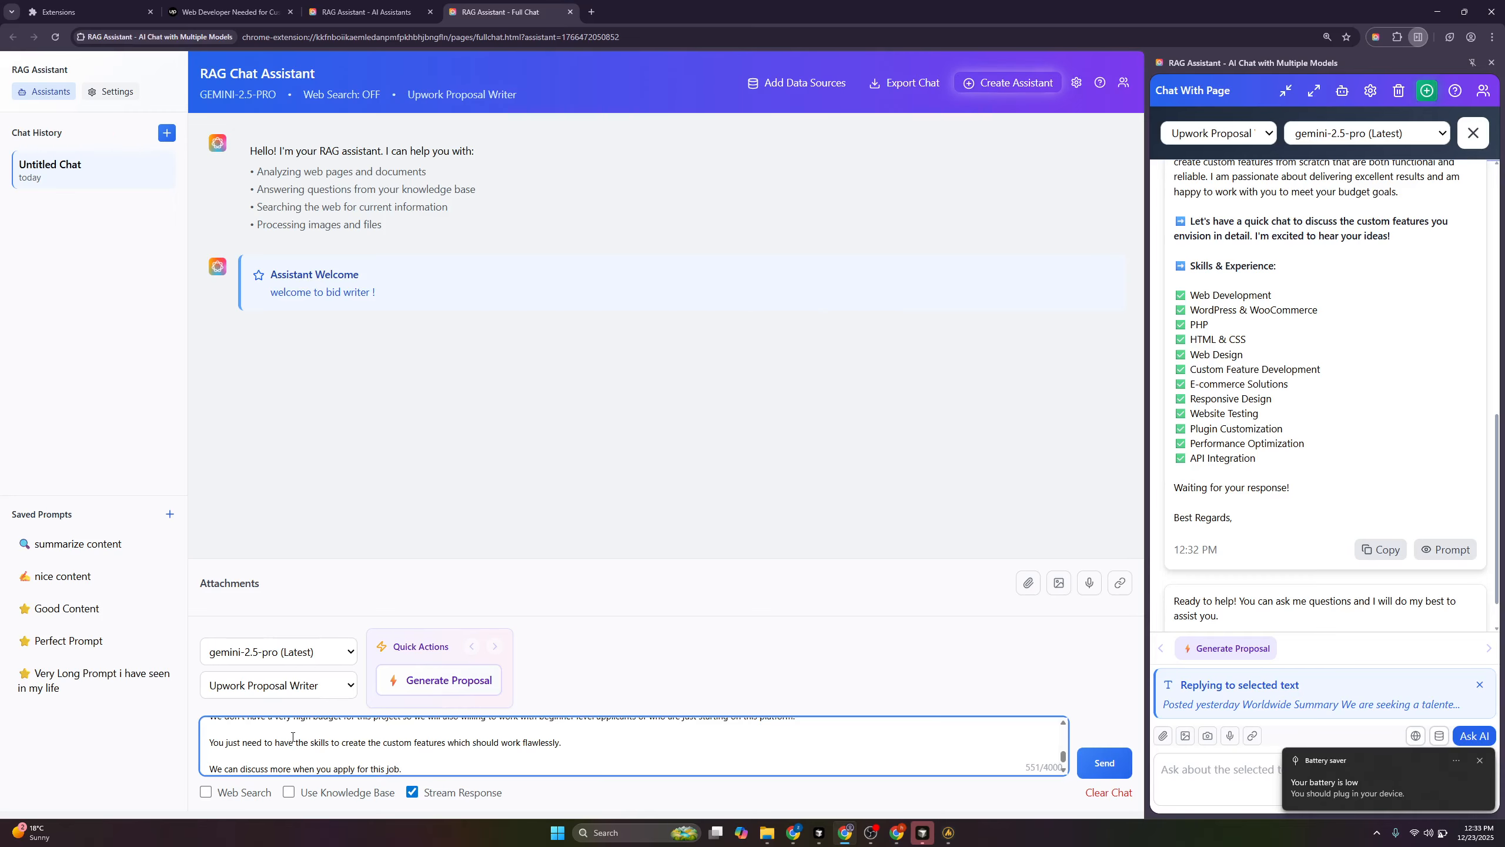
{"action": "key", "text": "Return"}
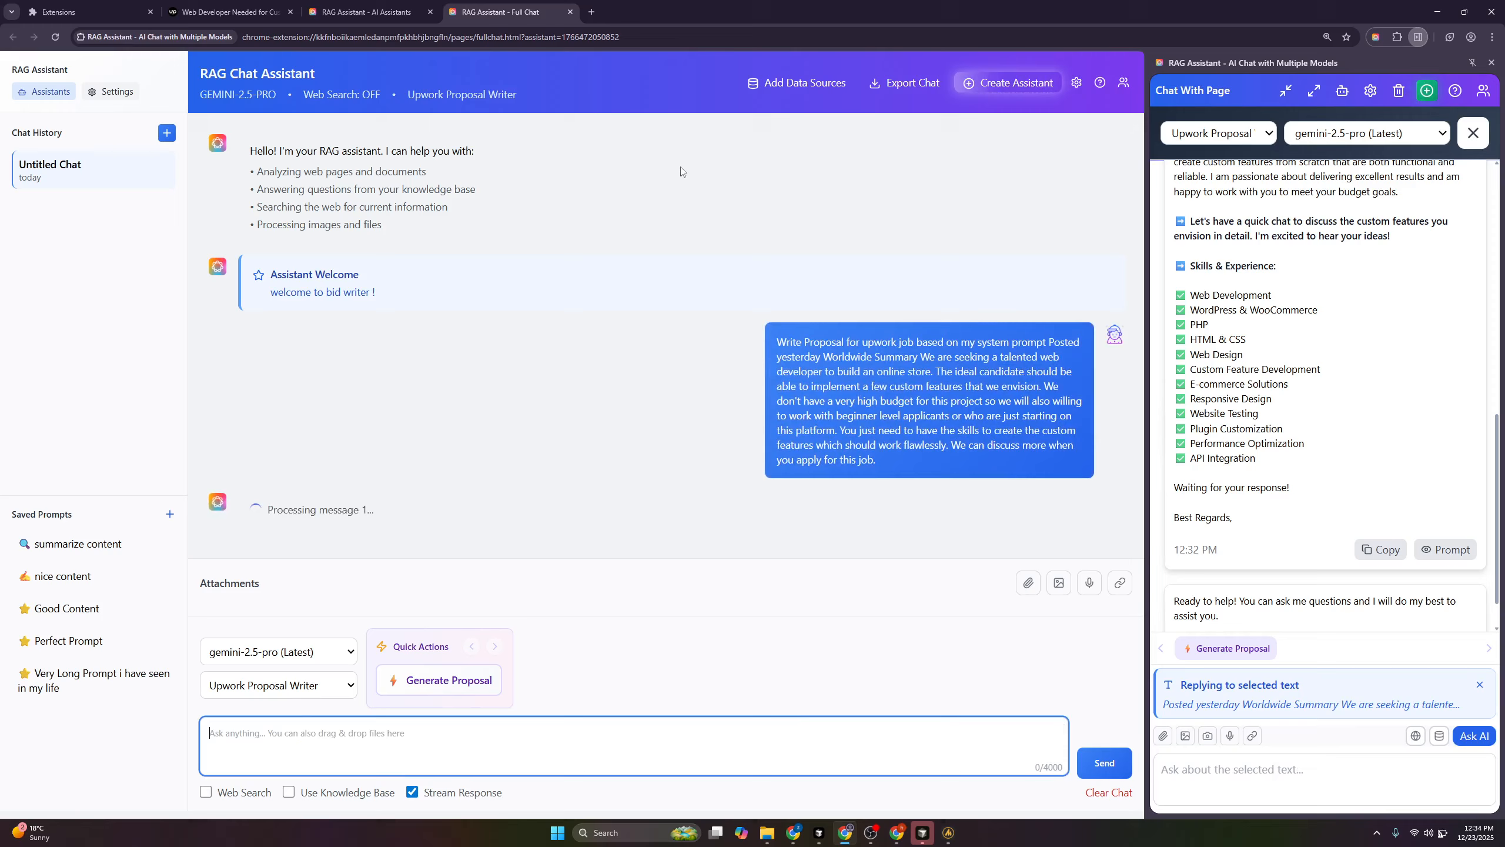
Close the side chat and review the submitted prompt and the generated proposal in the full chat
{"action": "left_click", "coordinate": [1492, 62]}
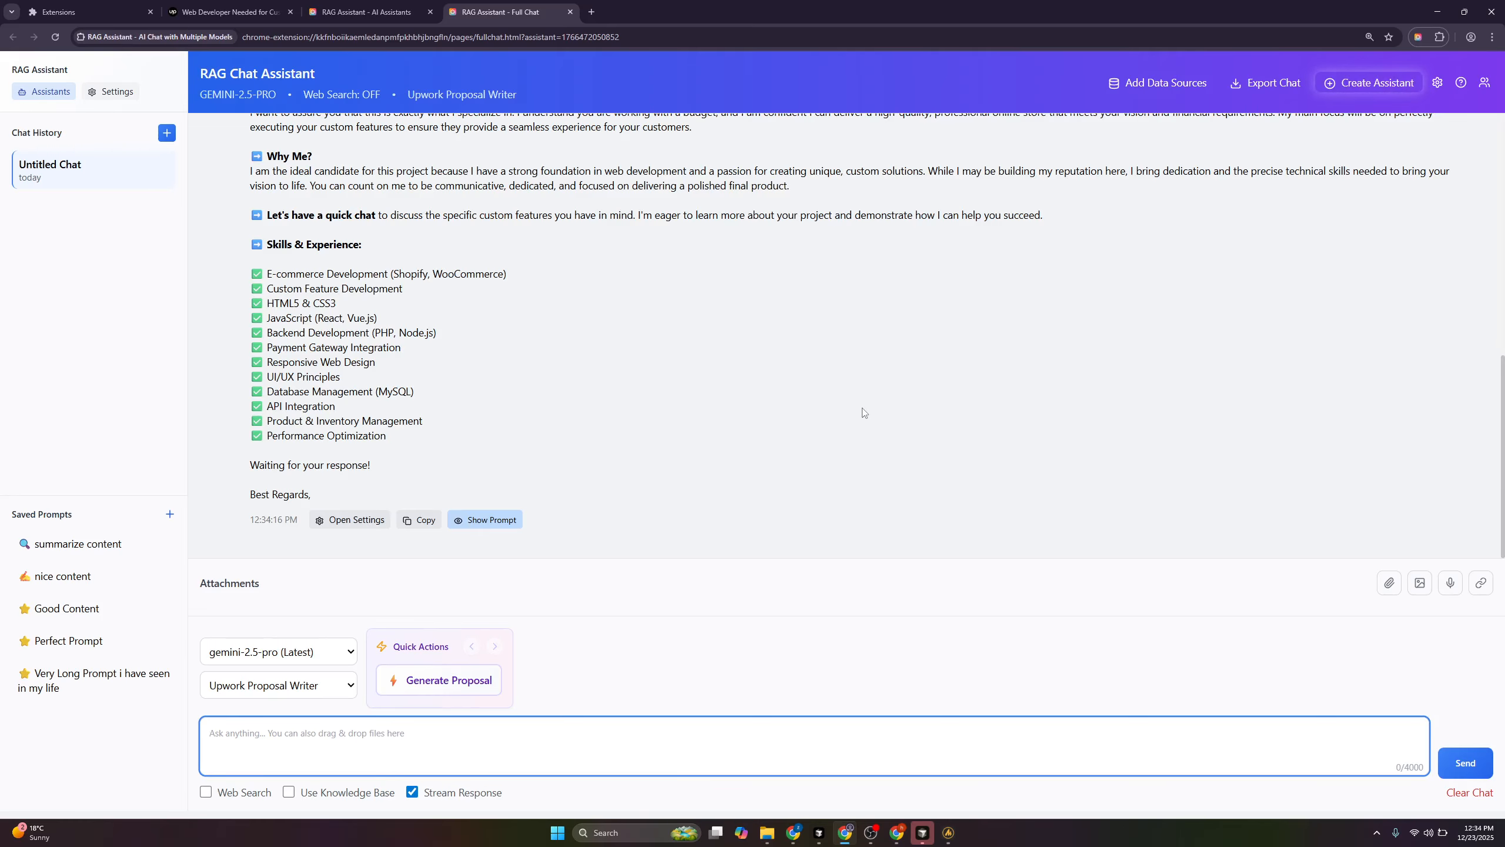
{"action": "scroll", "coordinate": [863, 412], "scroll_direction": "up", "scroll_amount": 4}
{"action": "scroll", "coordinate": [532, 356], "scroll_direction": "down", "scroll_amount": 3}
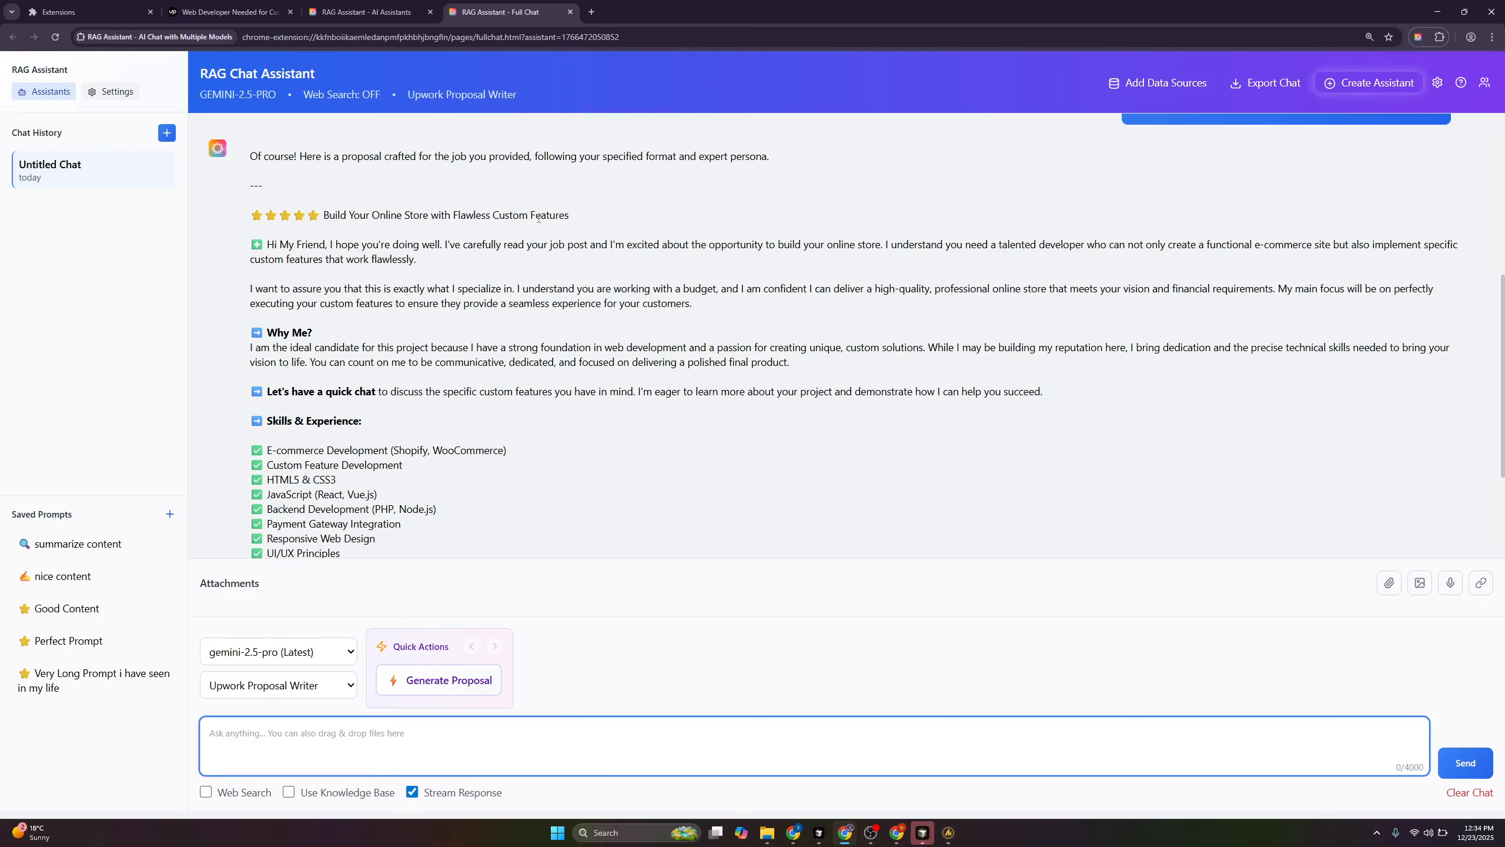
{"action": "scroll", "coordinate": [261, 300], "scroll_direction": "down", "scroll_amount": 3}
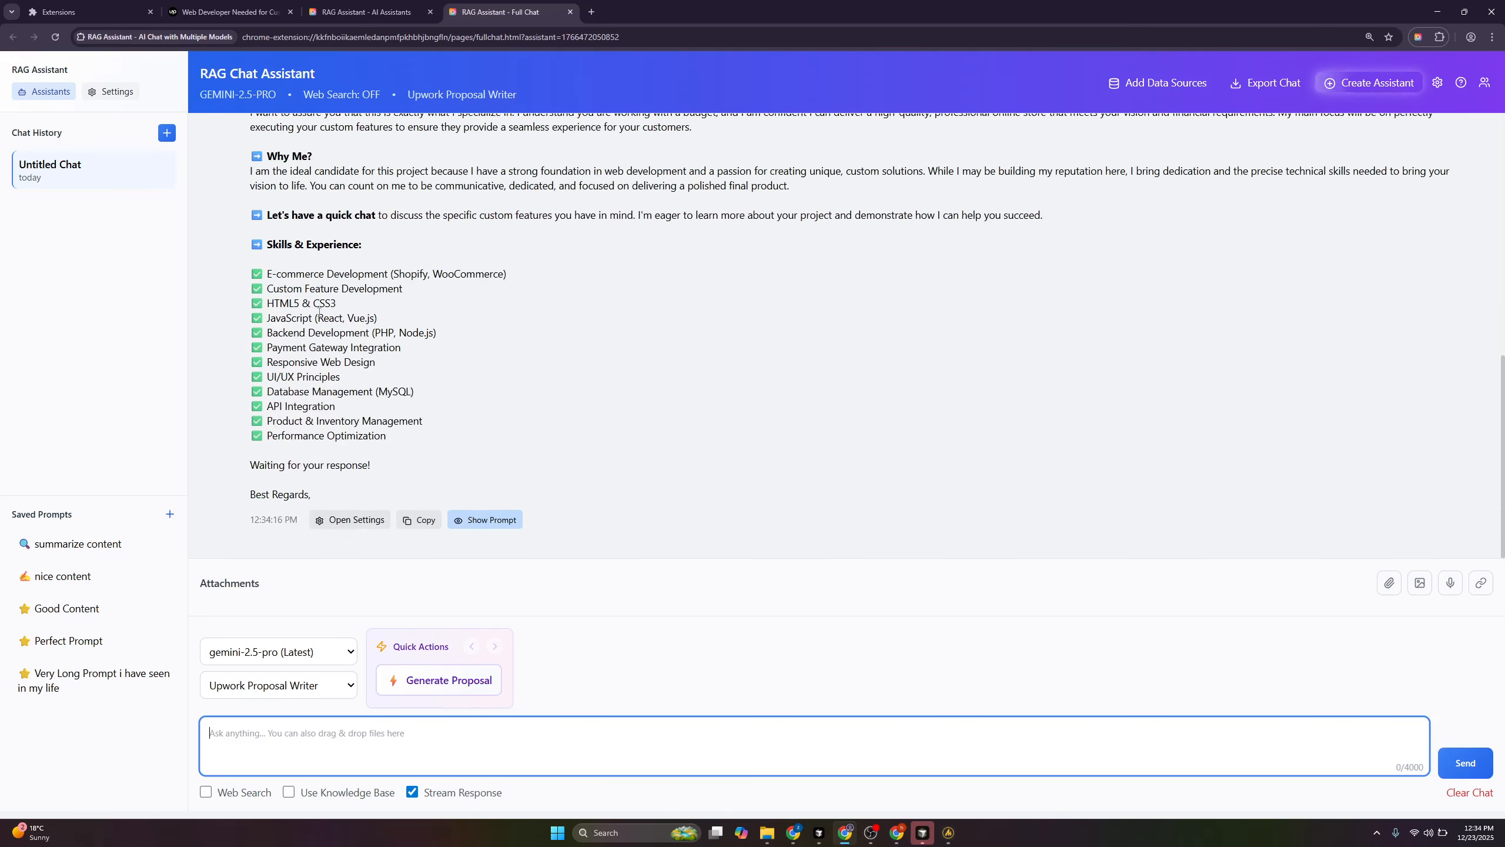
{"action": "scroll", "coordinate": [971, 302], "scroll_direction": "up", "scroll_amount": 15}
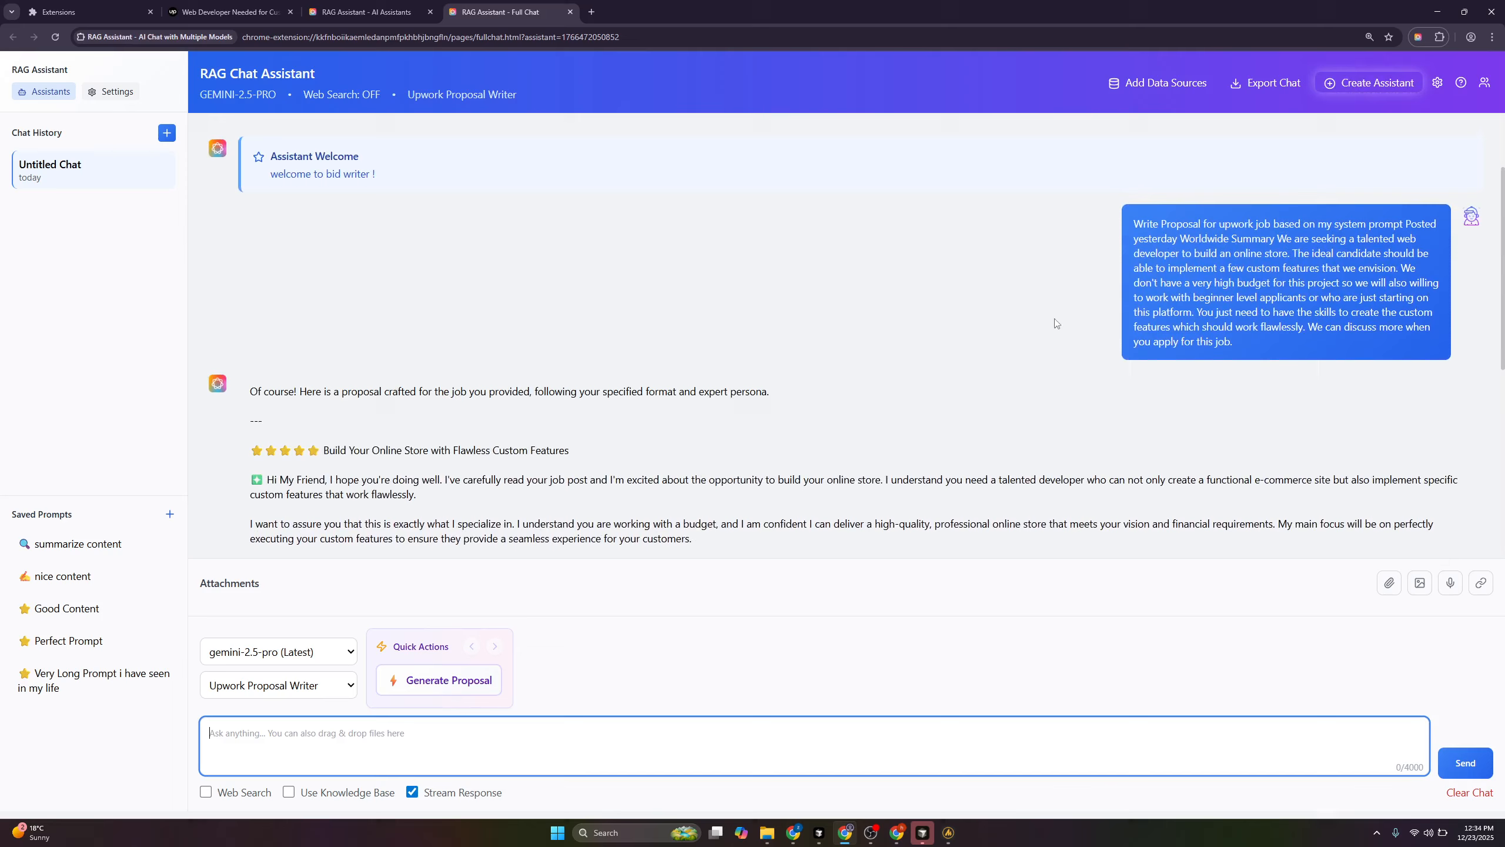
{"action": "scroll", "coordinate": [950, 314], "scroll_direction": "down", "scroll_amount": 1}
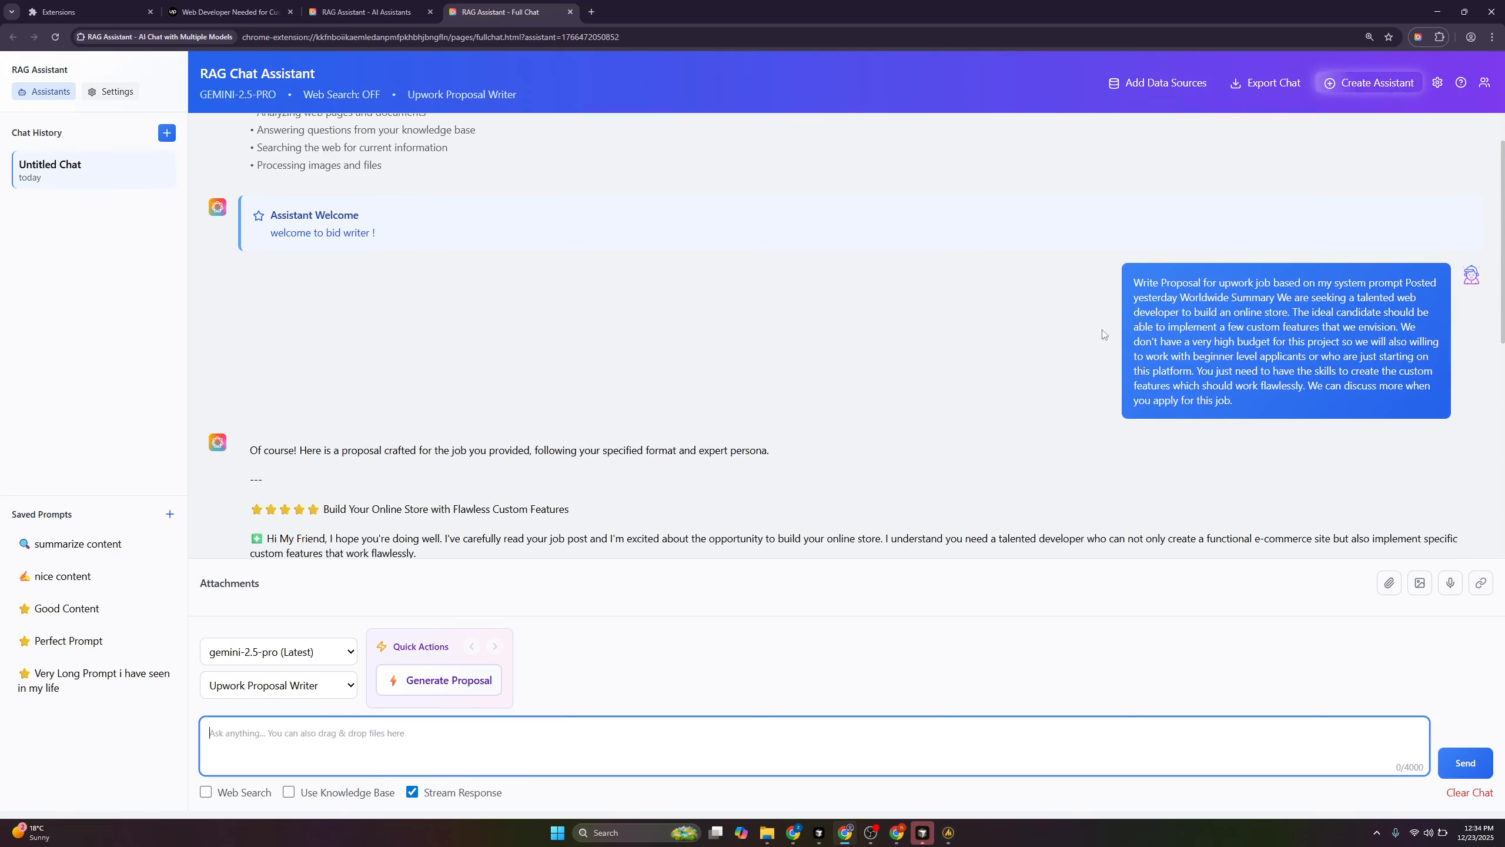
{"action": "scroll", "coordinate": [1127, 341], "scroll_direction": "down", "scroll_amount": 12}
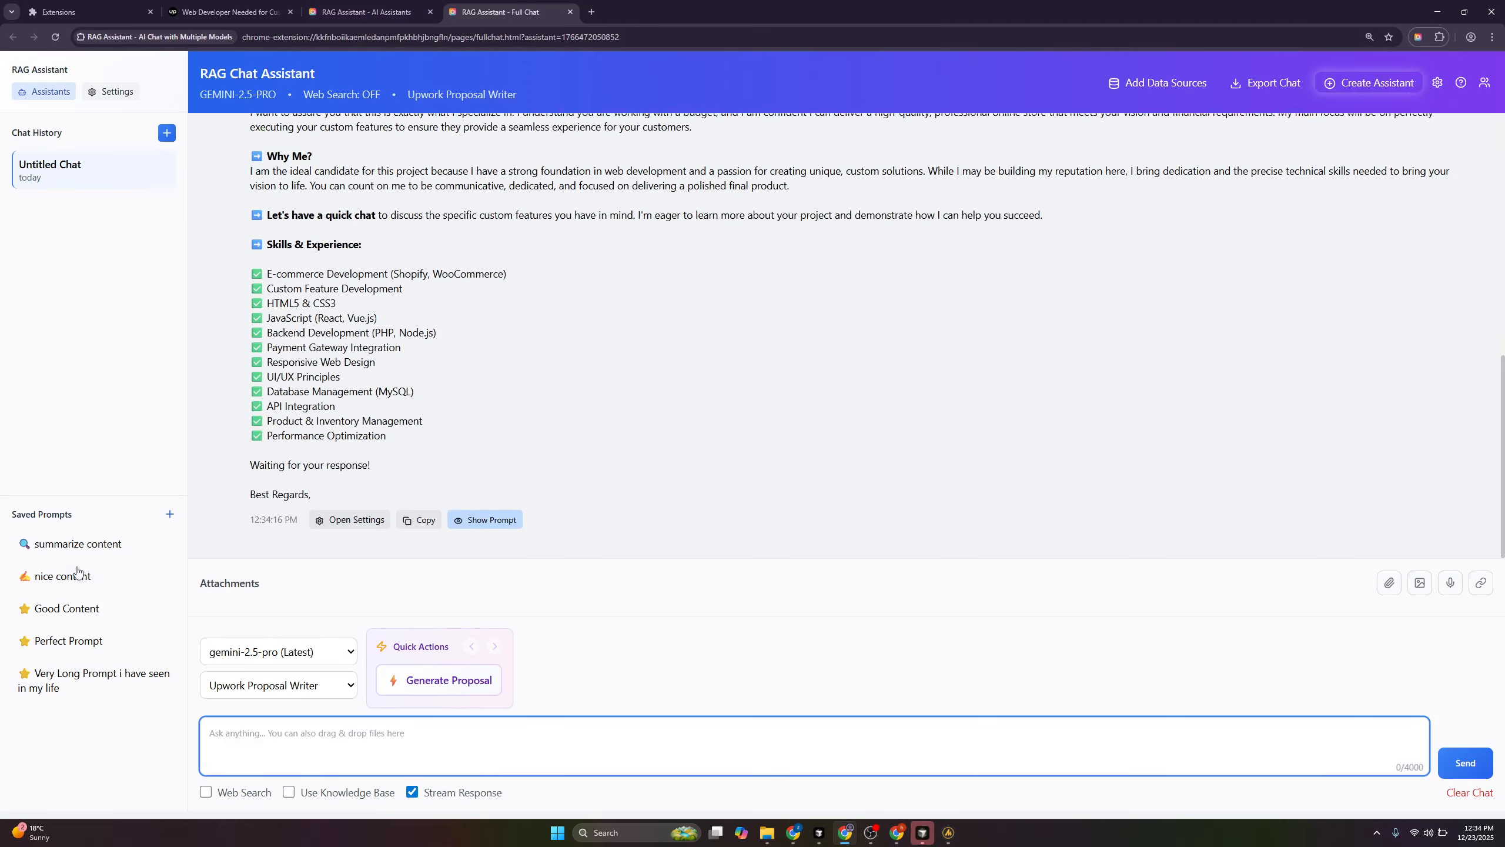